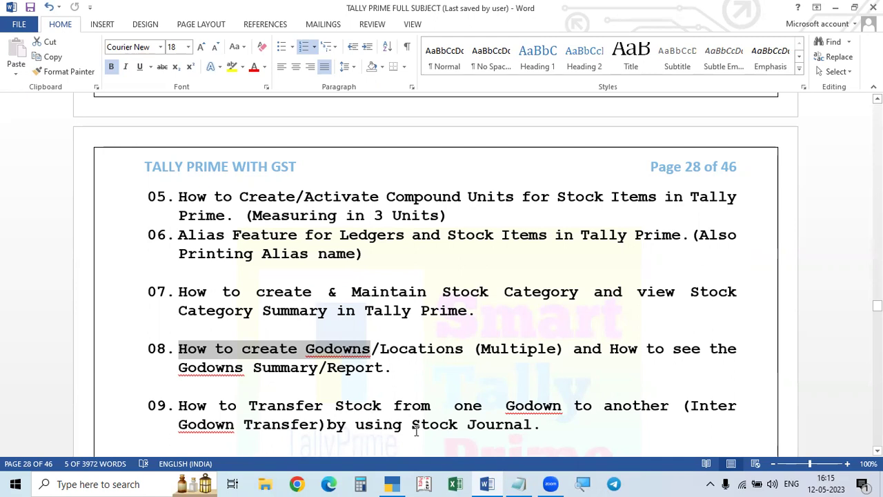
- Close the Word document and switch to TallyPrime at the Gateway of Tally
{"action": "left_click", "coordinate": [873, 7]}
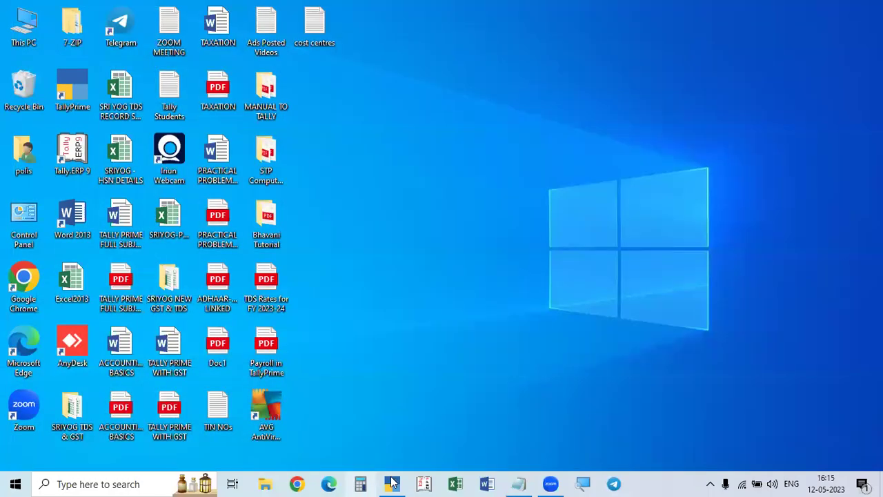
{"action": "left_click", "coordinate": [391, 483]}
{"action": "key", "text": "Return"}
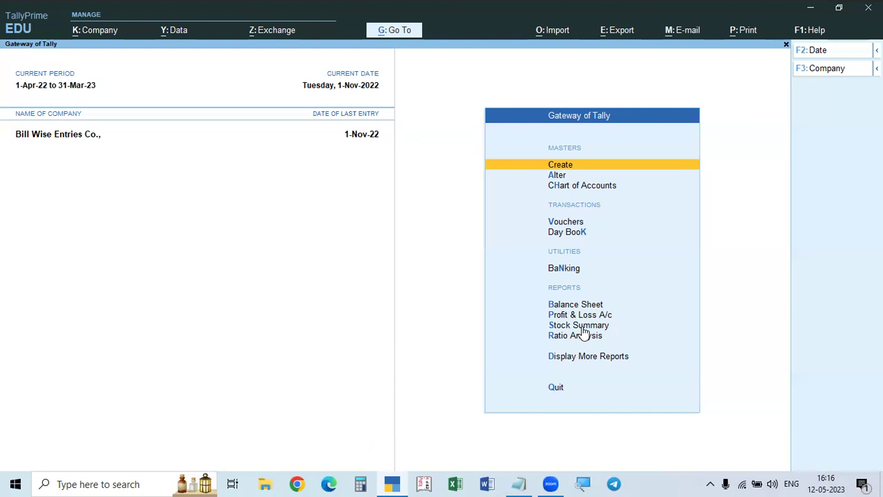
- Examine the masters available for alteration and for creation, going through the accounting and inventory masters as far as Godown
{"action": "key", "text": "a"}
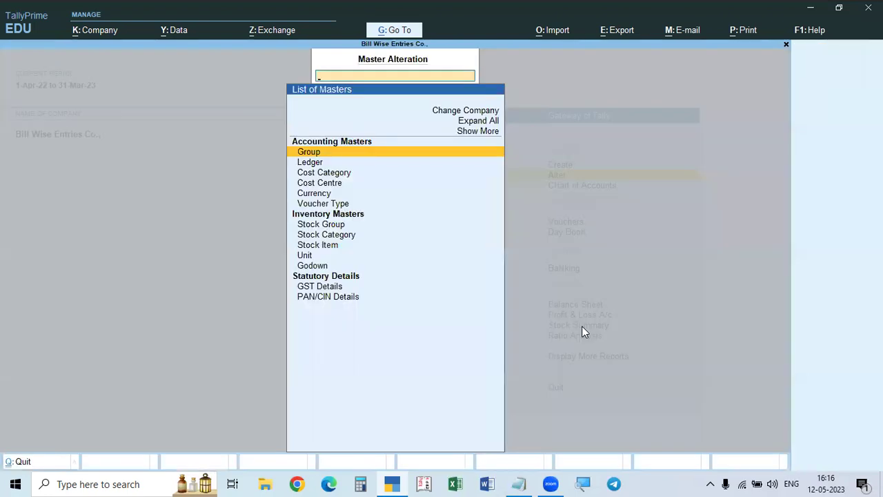
{"action": "key", "text": "Escape"}
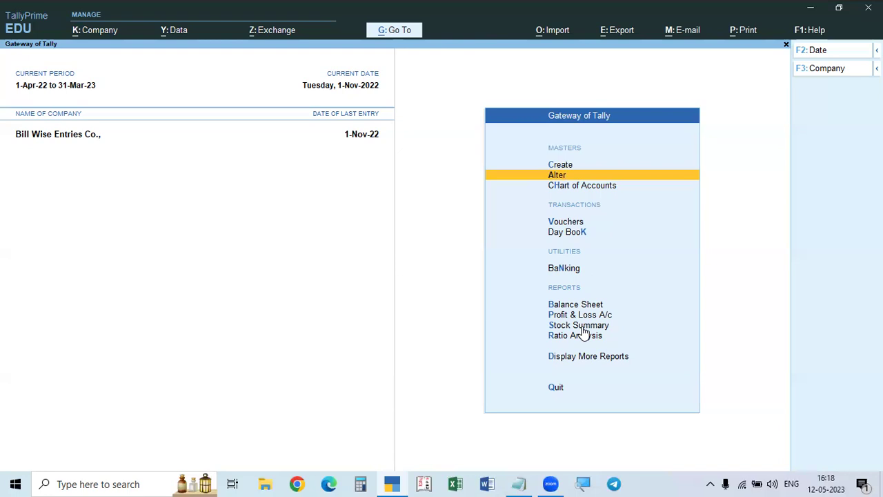
{"action": "key", "text": "Up"}
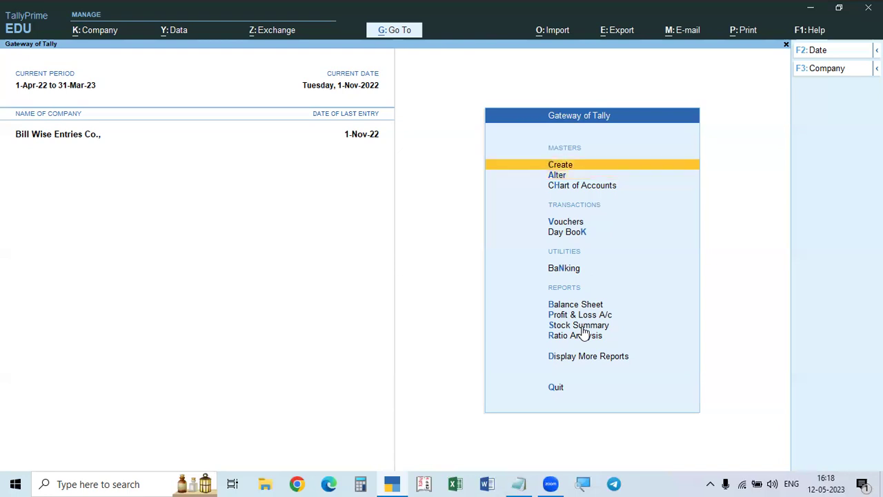
{"action": "key", "text": "Return"}
{"action": "key", "text": "Down"}
{"action": "key", "text": "Down"}
{"action": "key", "text": "Down"}
{"action": "key", "text": "Down"}
{"action": "key", "text": "Down"}
{"action": "key", "text": "Down"}
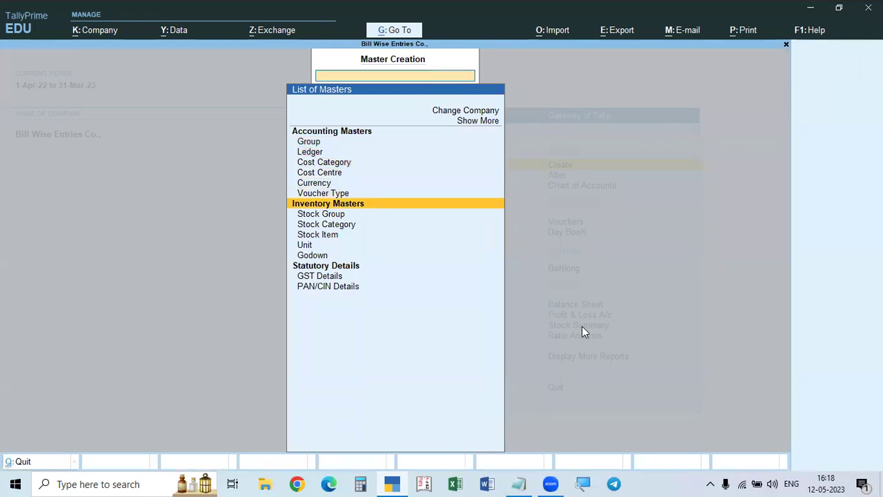
{"action": "key", "text": "Down"}
{"action": "key", "text": "Down"}
{"action": "key", "text": "Down"}
{"action": "key", "text": "Down"}
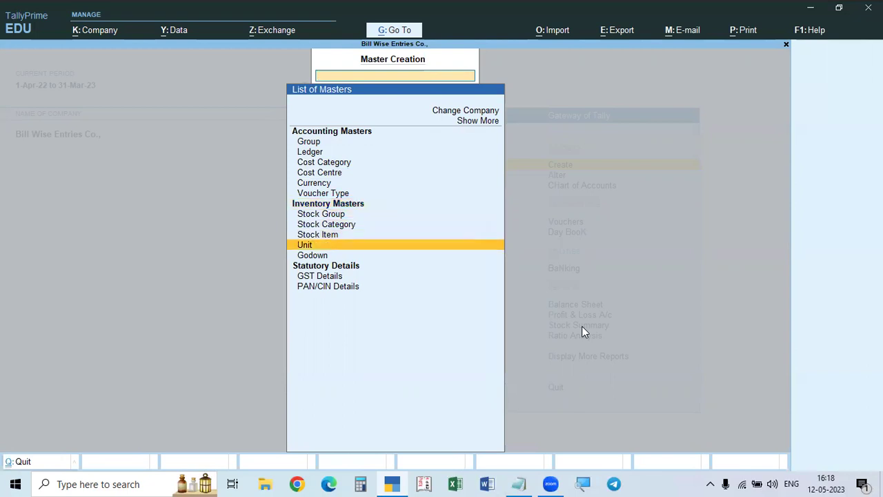
{"action": "key", "text": "Up"}
{"action": "key", "text": "Up"}
{"action": "key", "text": "Up"}
{"action": "key", "text": "Up"}
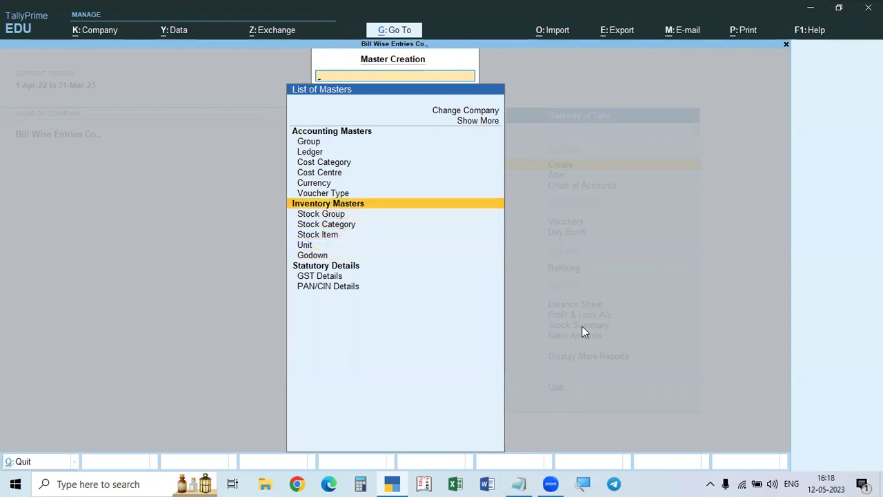
{"action": "key", "text": "Up"}
{"action": "key", "text": "Up"}
{"action": "key", "text": "Up"}
{"action": "key", "text": "Up"}
{"action": "key", "text": "Up"}
{"action": "key", "text": "Up"}
{"action": "key", "text": "Up"}
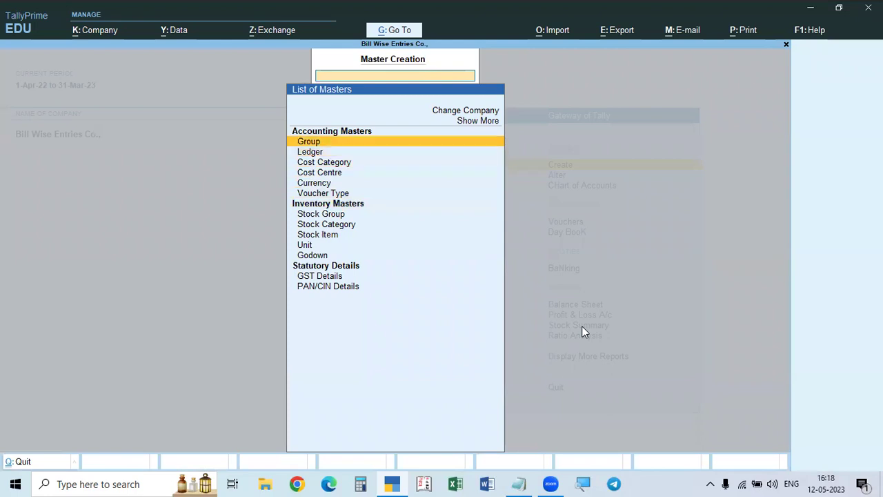
{"action": "key", "text": "Down"}
{"action": "key", "text": "Down"}
{"action": "key", "text": "Down"}
{"action": "key", "text": "Down"}
{"action": "key", "text": "Down"}
{"action": "key", "text": "Down"}
{"action": "key", "text": "Down"}
{"action": "key", "text": "Down"}
{"action": "key", "text": "Down"}
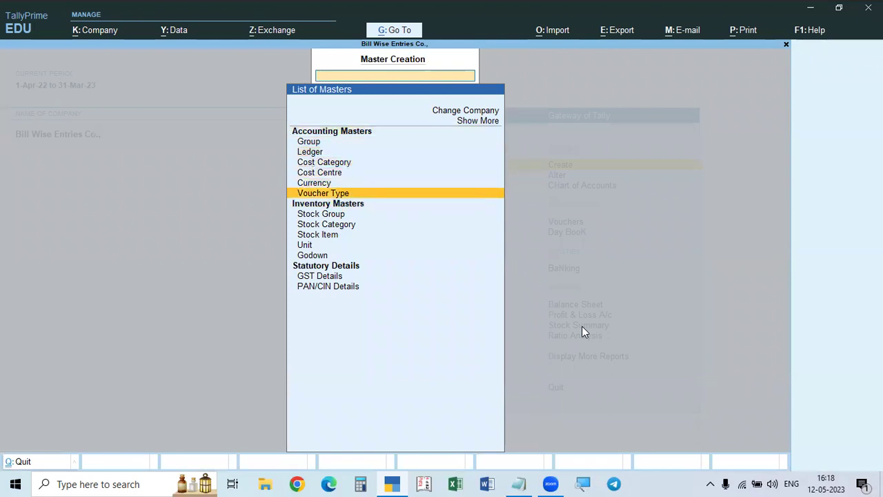
{"action": "key", "text": "Down"}
{"action": "key", "text": "Down"}
{"action": "key", "text": "Down"}
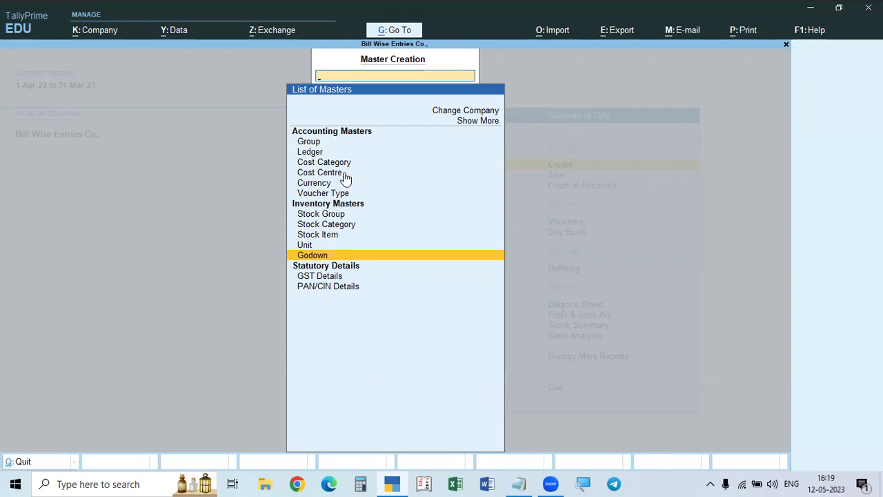
- Set the accounting terminology in the country settings to International and reopen the list of masters for creation
{"action": "left_click", "coordinate": [801, 32]}
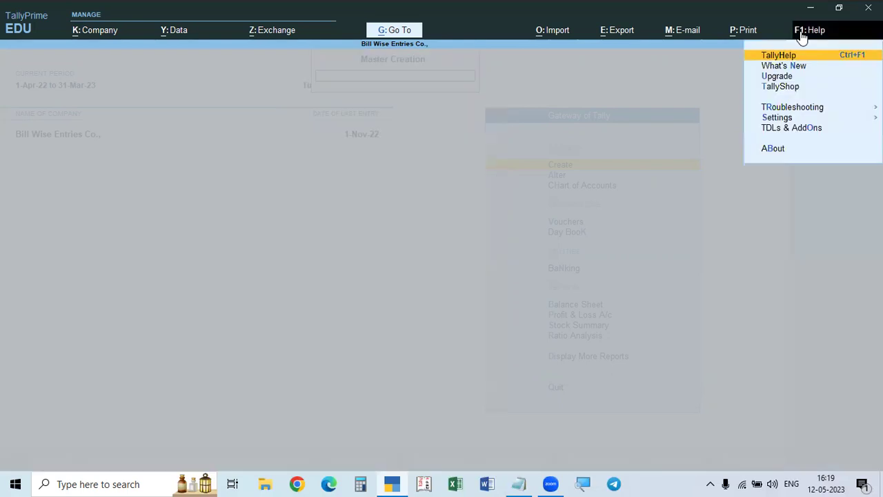
{"action": "left_click", "coordinate": [783, 120]}
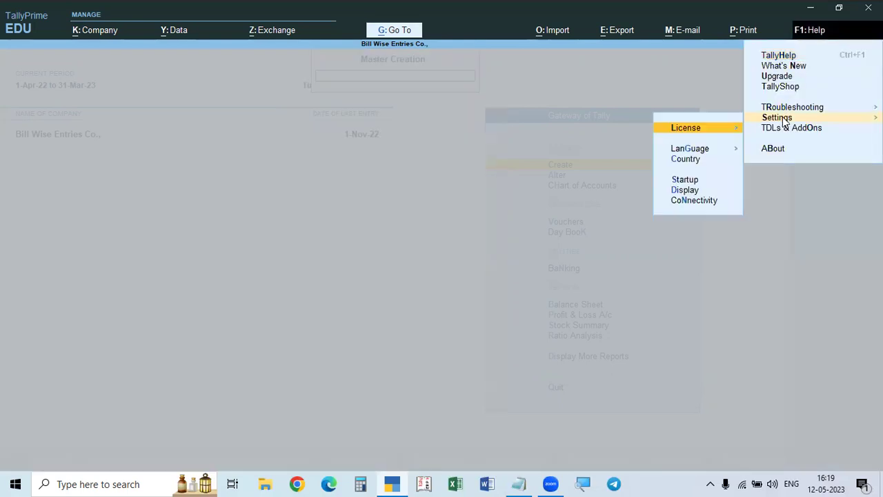
{"action": "left_click", "coordinate": [682, 161]}
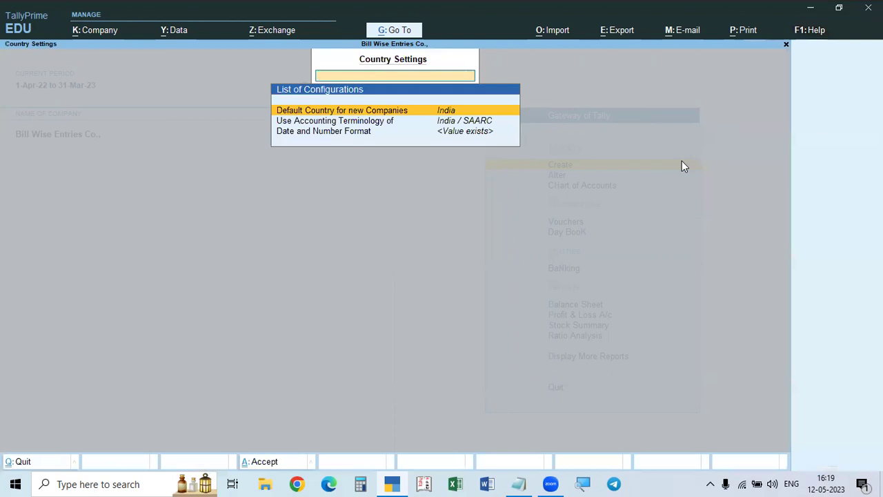
{"action": "key", "text": "Down"}
{"action": "key", "text": "Return"}
{"action": "key", "text": "Down"}
{"action": "key", "text": "Return"}
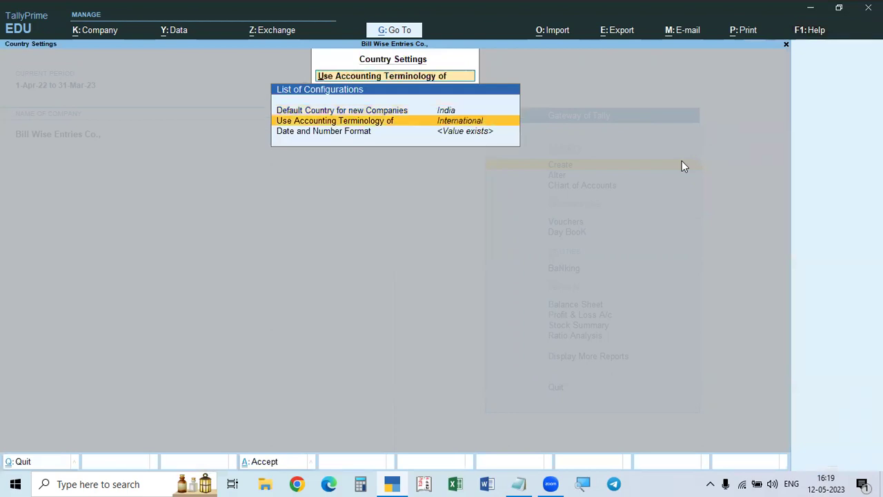
{"action": "key", "text": "ctrl+a"}
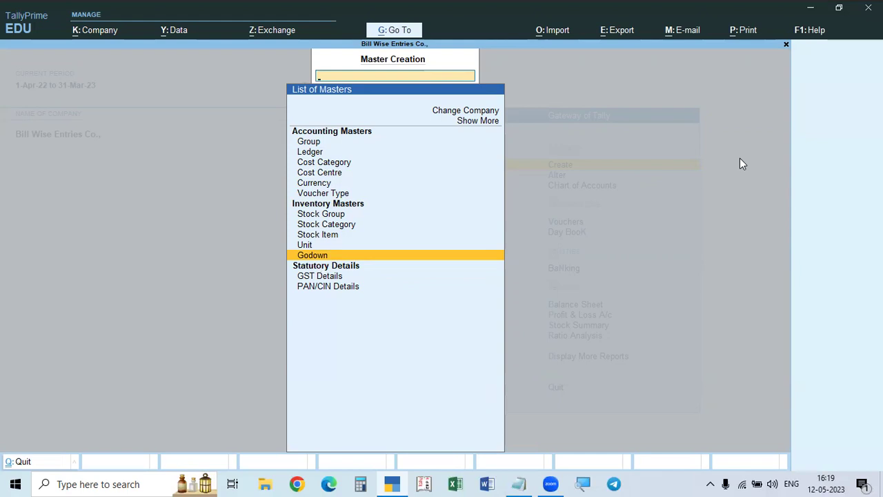
{"action": "key", "text": "Escape"}
{"action": "key", "text": "Return"}
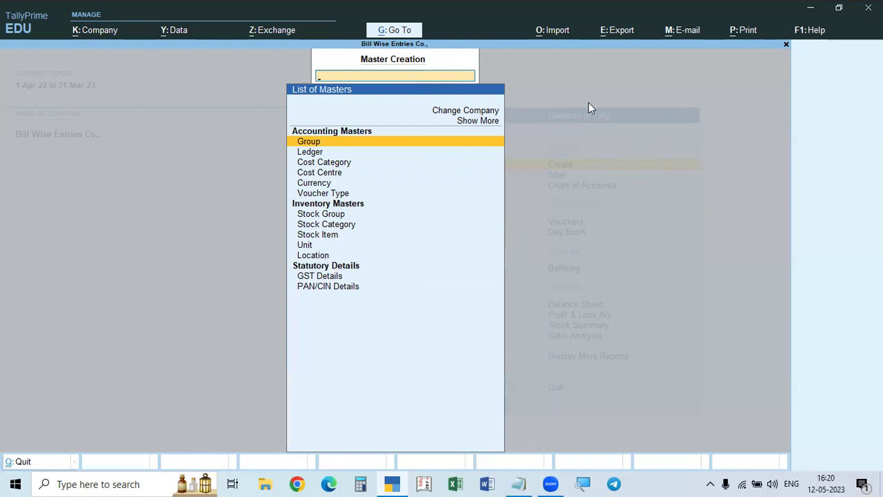
- Open the country settings and review the countries offered as default for new companies, keeping India
{"action": "left_click", "coordinate": [801, 31]}
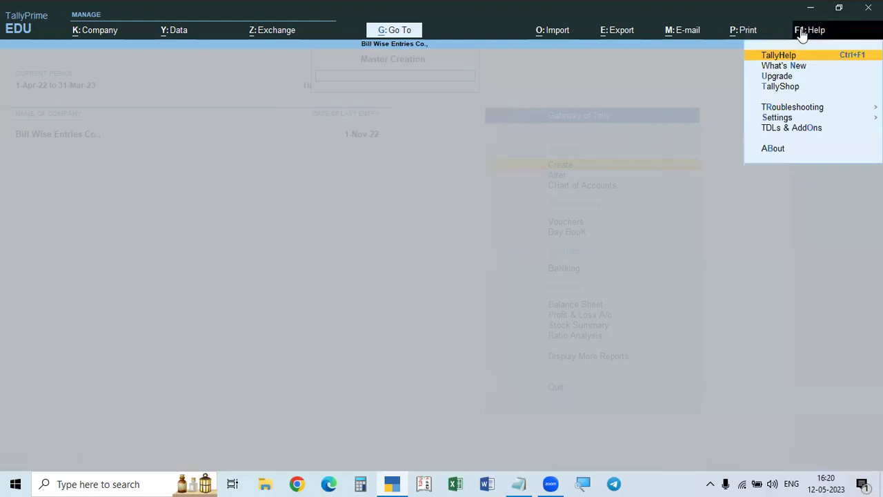
{"action": "left_click", "coordinate": [776, 118]}
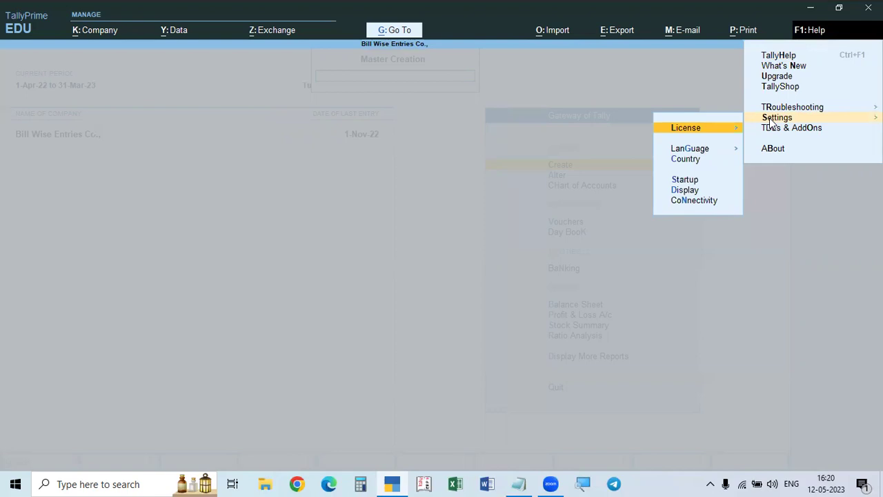
{"action": "key", "text": "Down"}
{"action": "key", "text": "Down"}
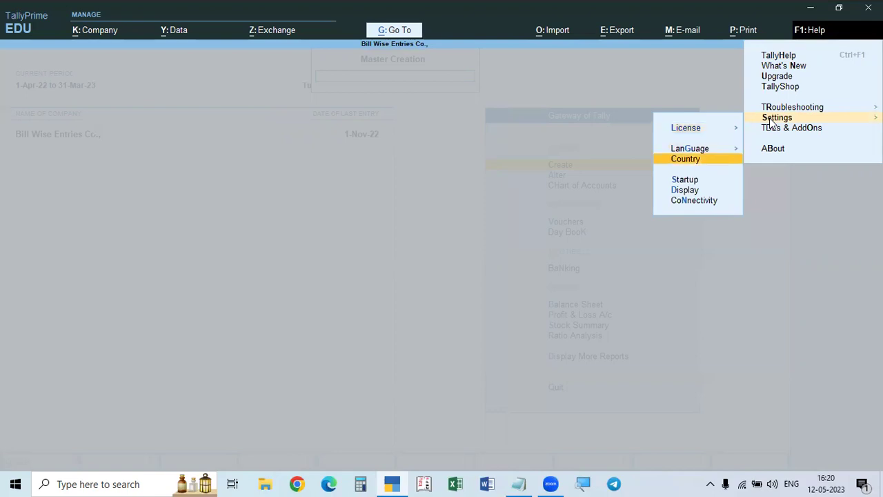
{"action": "key", "text": "Return"}
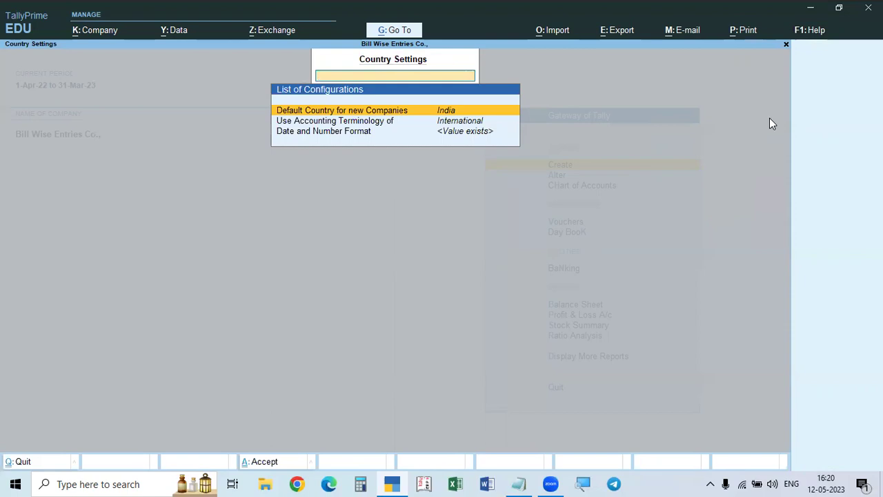
{"action": "key", "text": "Return"}
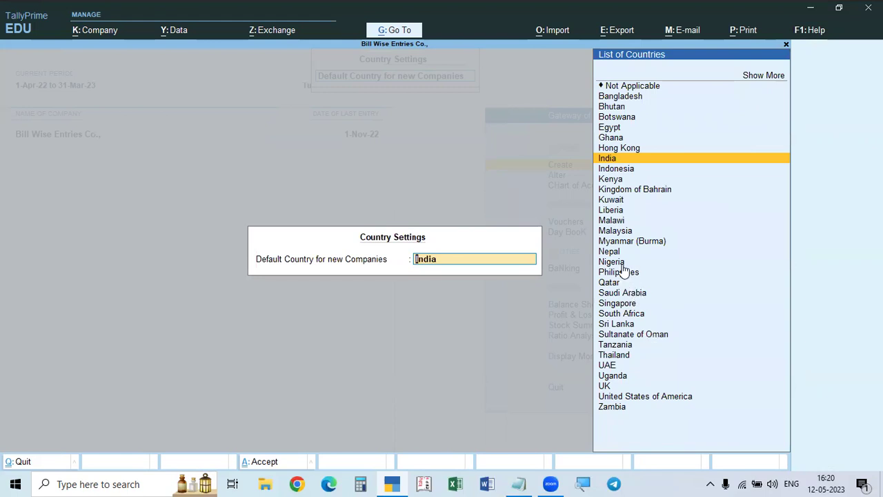
{"action": "key", "text": "BackSpace"}
{"action": "key", "text": "Return"}
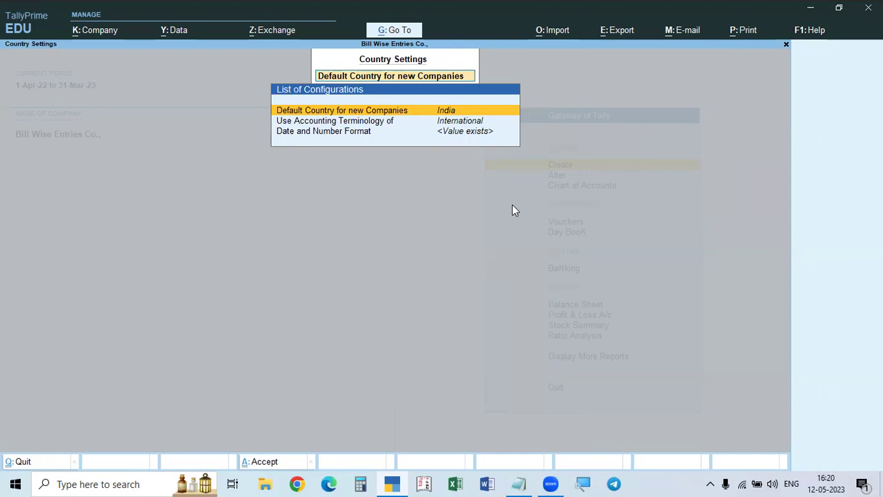
- Set the accounting terminology to India / SAARC and accept the country settings
{"action": "key", "text": "Down"}
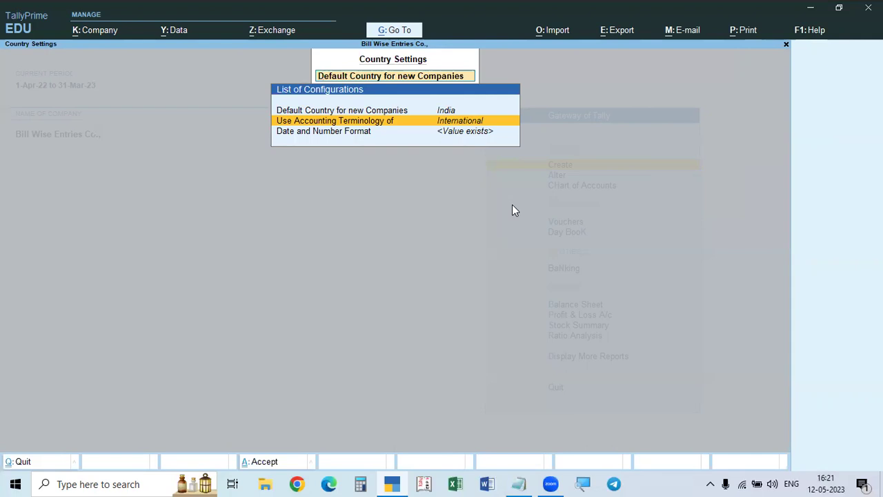
{"action": "key", "text": "Return"}
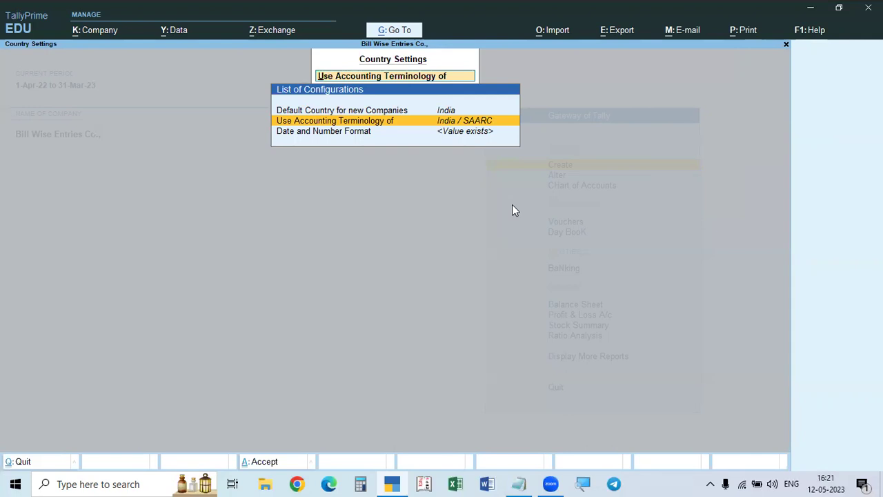
{"action": "key", "text": "Return"}
{"action": "key", "text": "Return"}
{"action": "key", "text": "ctrl+a"}
- Reload the list of masters for creation and check how the storage location master is named
{"action": "key", "text": "c"}
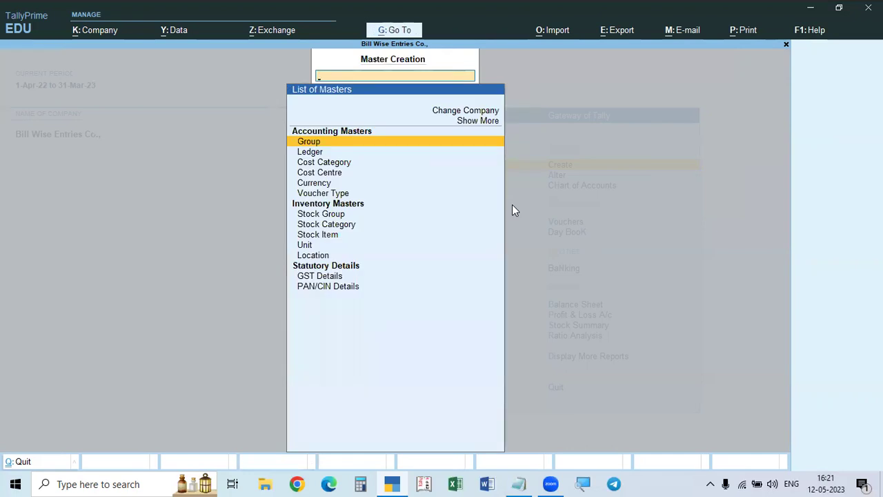
{"action": "key", "text": "x"}
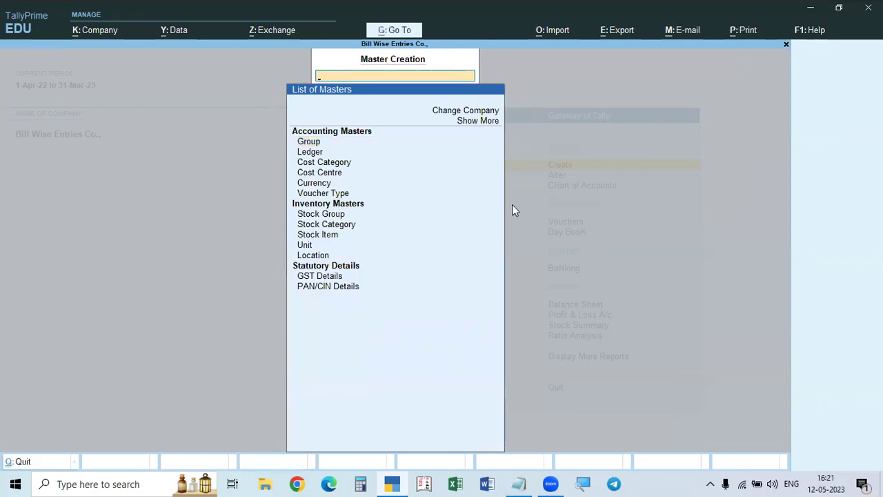
{"action": "key", "text": "Escape"}
{"action": "key", "text": "Return"}
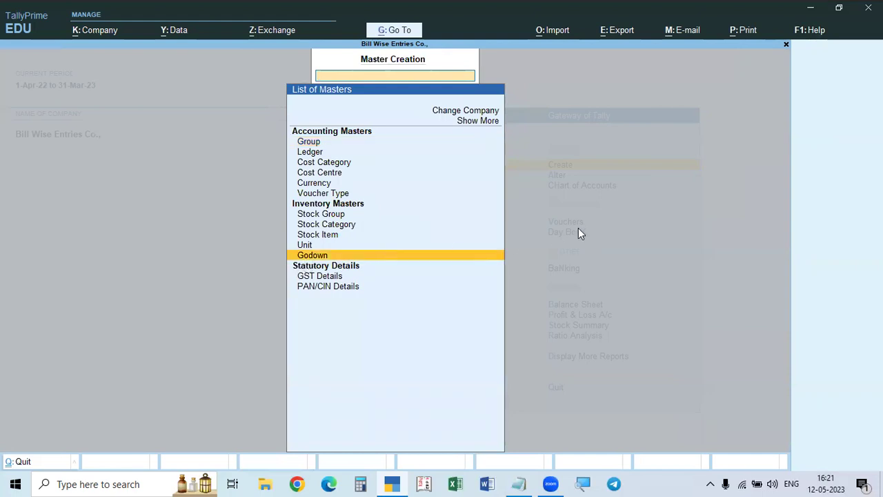
{"action": "key", "text": "Escape"}
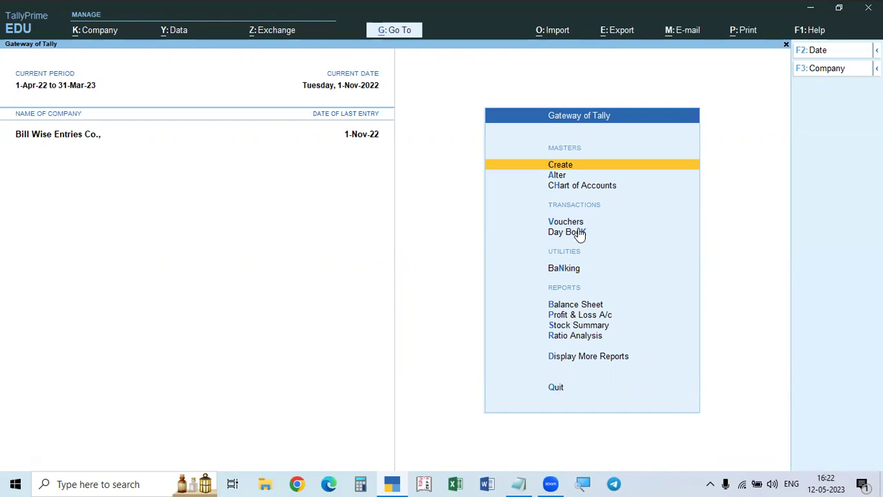
- Open the list of existing godowns for alteration from the inventory masters
{"action": "key", "text": "Down"}
{"action": "key", "text": "Down"}
{"action": "key", "text": "Up"}
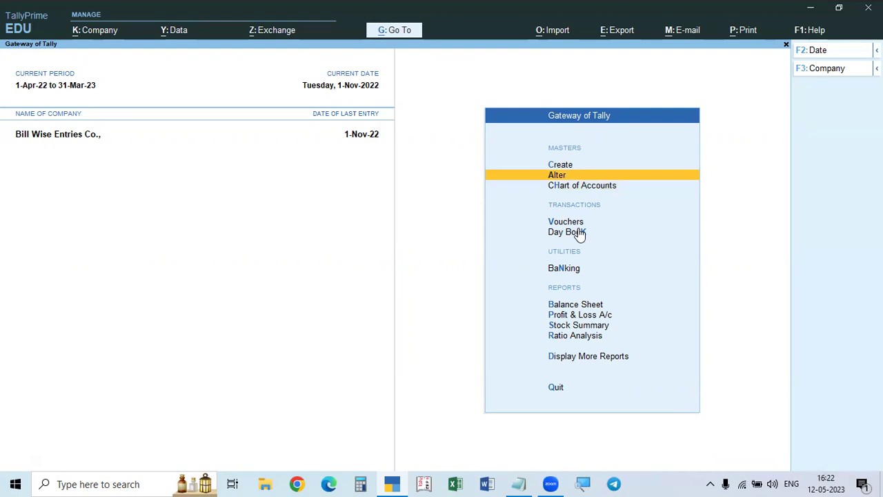
{"action": "key", "text": "Up"}
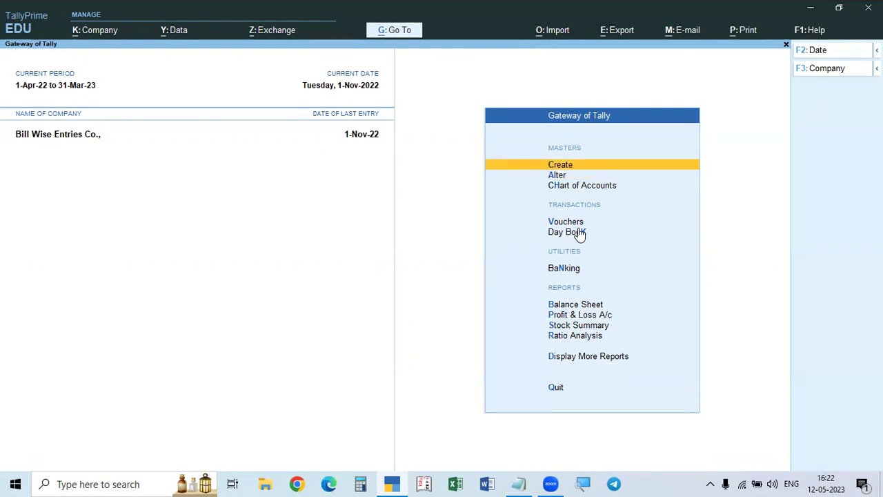
{"action": "key", "text": "Down"}
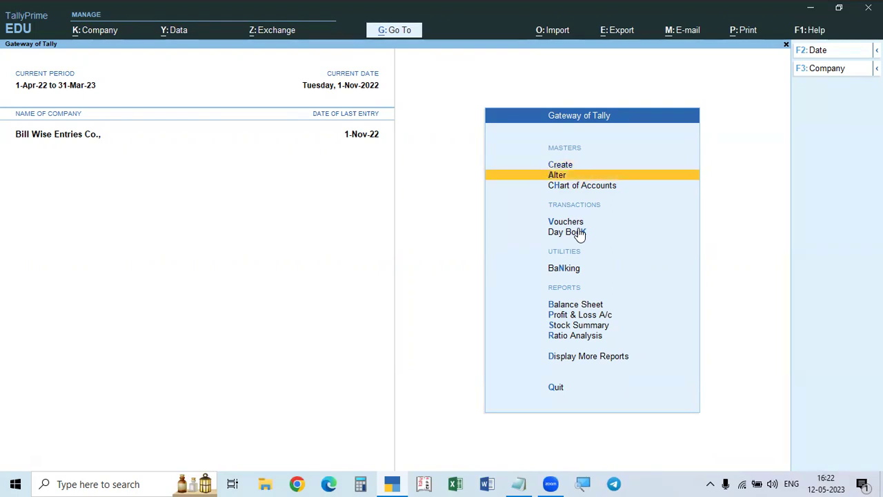
{"action": "key", "text": "Return"}
{"action": "key", "text": "Down"}
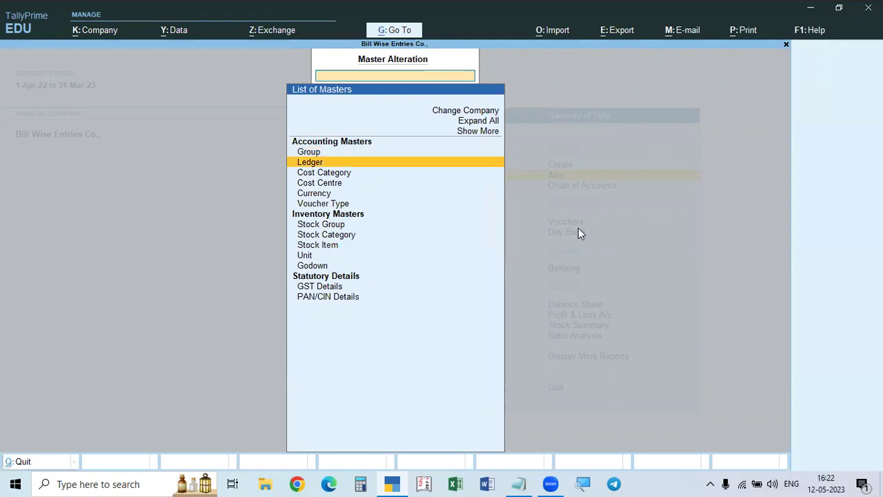
{"action": "key", "text": "Down"}
{"action": "key", "text": "Down"}
{"action": "key", "text": "Down"}
{"action": "key", "text": "Down"}
{"action": "key", "text": "Down"}
{"action": "key", "text": "Down"}
{"action": "key", "text": "Down"}
{"action": "key", "text": "Down"}
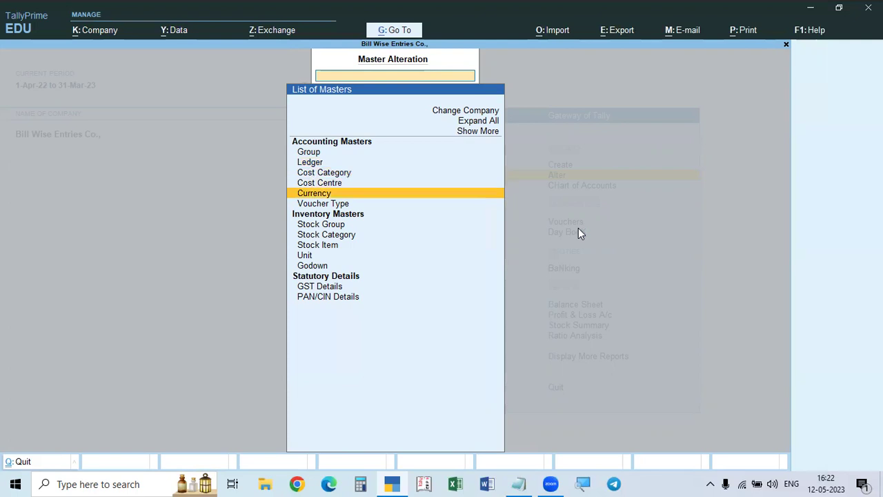
{"action": "key", "text": "Down"}
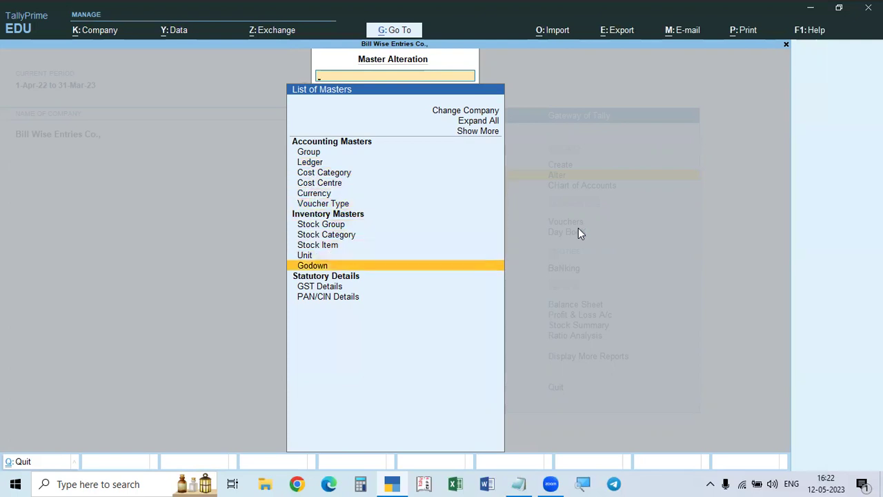
{"action": "key", "text": "Return"}
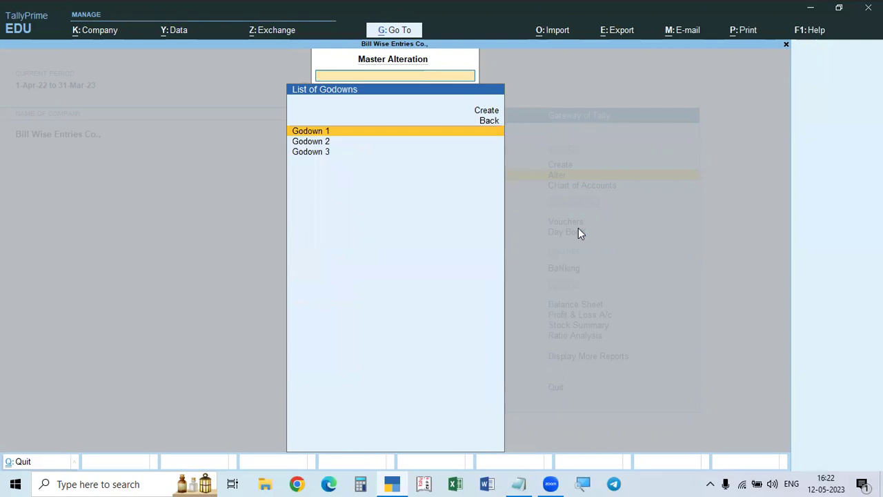
- Open Godown 1 for alteration, review its name and parent fields, and return to the list of masters
{"action": "key", "text": "Return"}
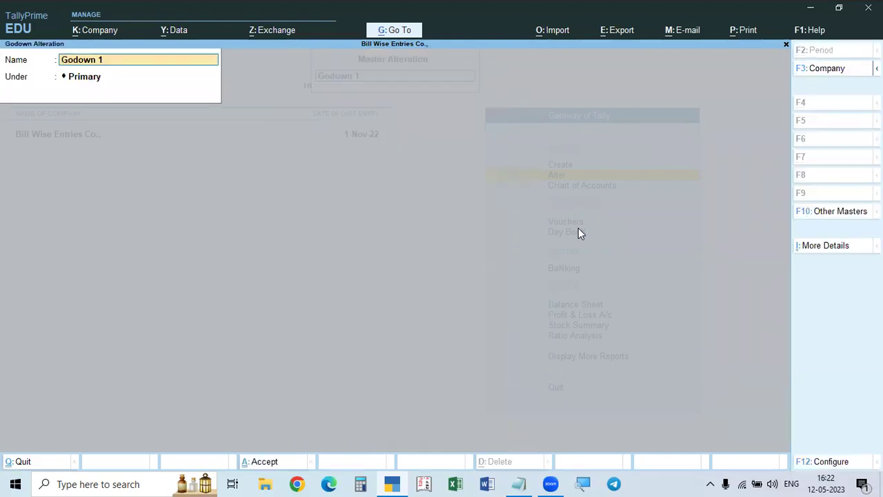
{"action": "key", "text": "Return"}
{"action": "key", "text": "BackSpace"}
{"action": "key", "text": "BackSpace"}
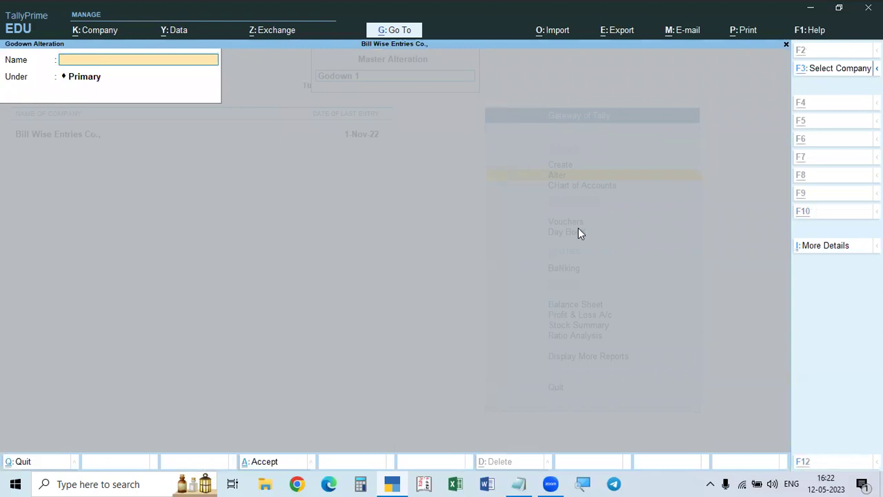
{"action": "key", "text": "Escape"}
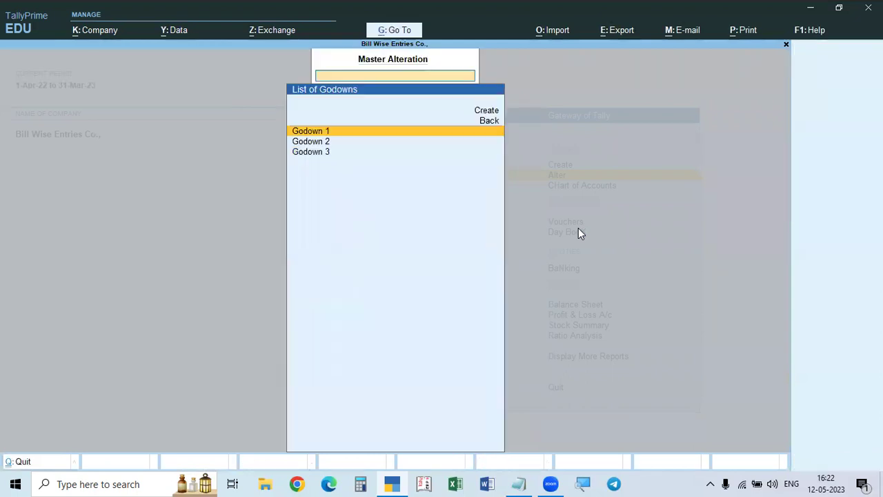
{"action": "key", "text": "Escape"}
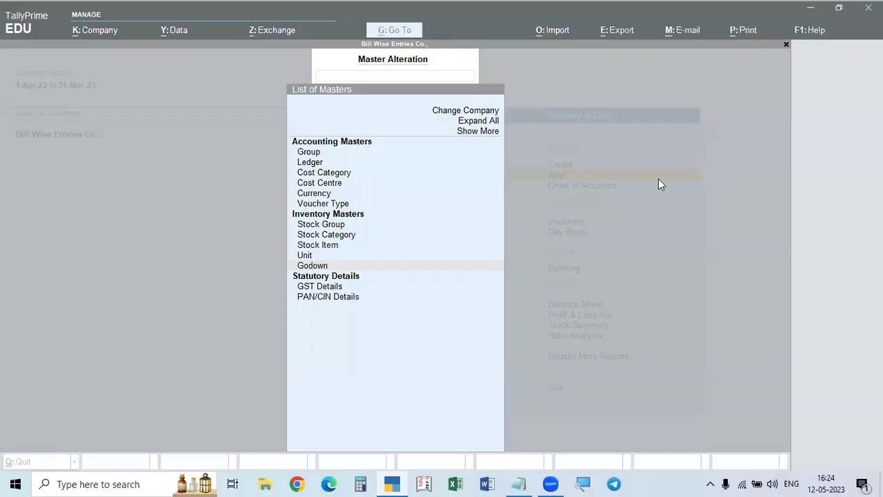
{"action": "left_click", "coordinate": [659, 179]}
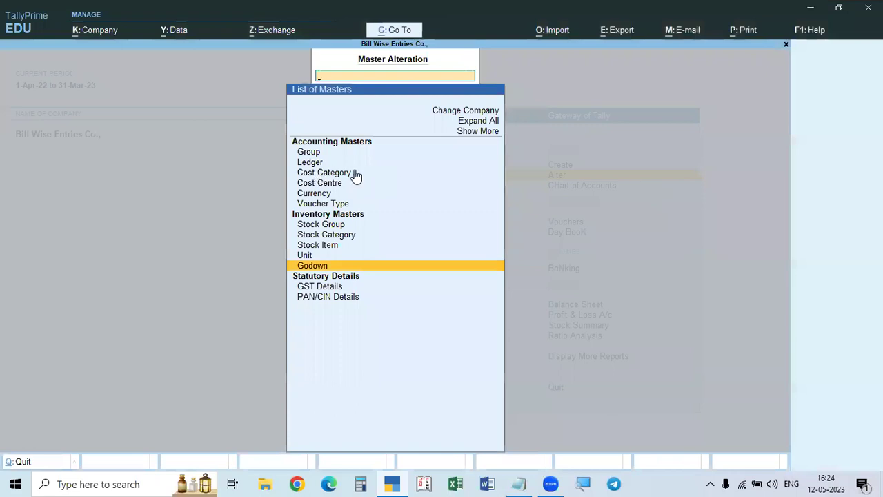
{"action": "key", "text": "Escape"}
{"action": "key", "text": "Up"}
{"action": "key", "text": "Return"}
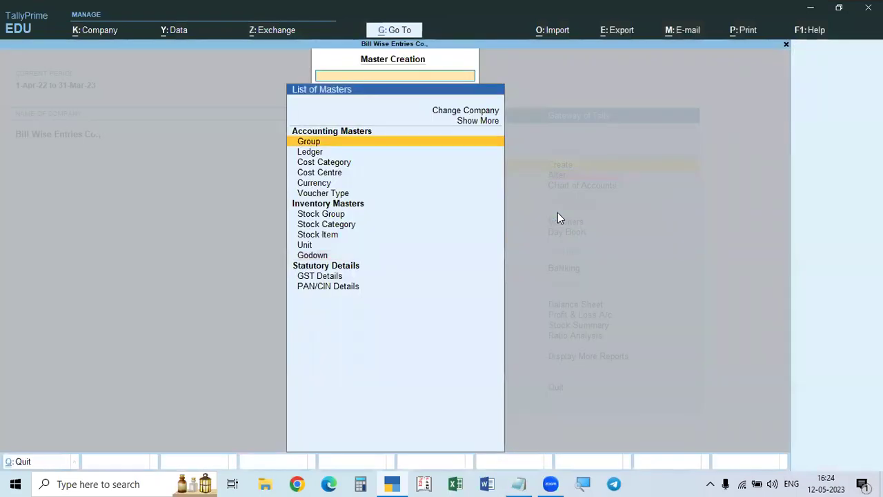
{"action": "key", "text": "Escape"}
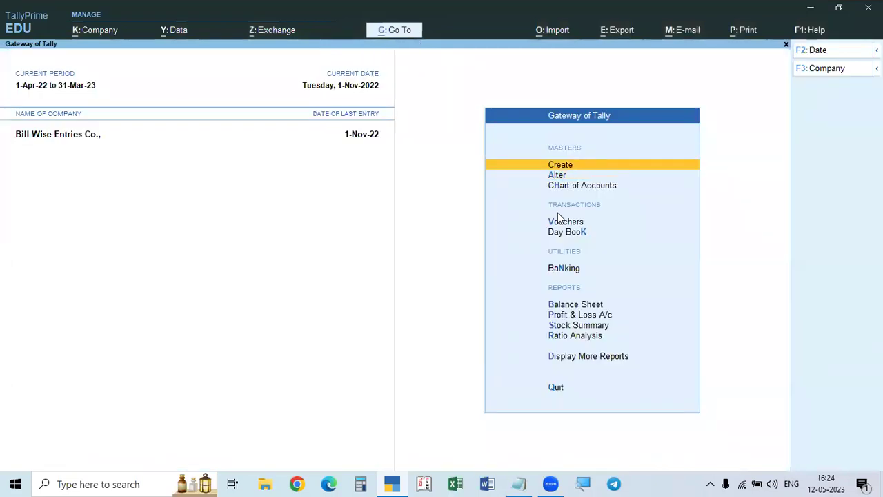
- Review the godowns available for alteration and return to the Gateway of Tally
{"action": "key", "text": "Down"}
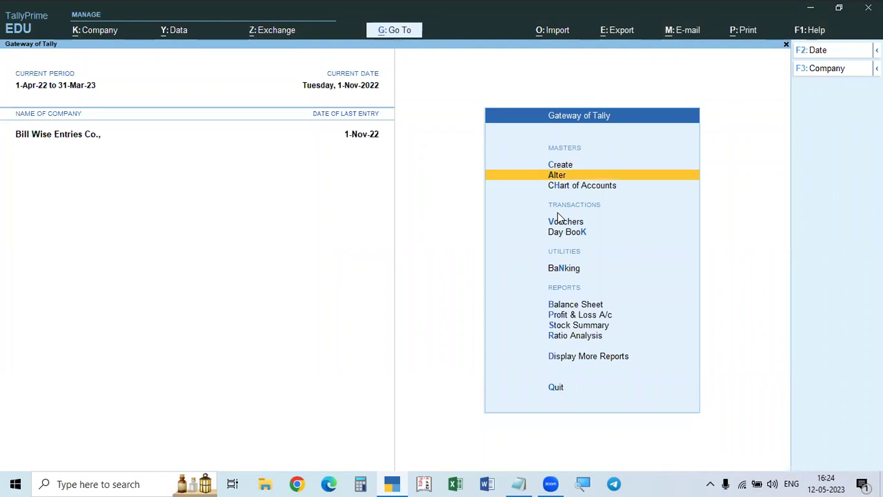
{"action": "key", "text": "Return"}
{"action": "key", "text": "Down"}
{"action": "key", "text": "Down"}
{"action": "key", "text": "Down"}
{"action": "key", "text": "Down"}
{"action": "key", "text": "Down"}
{"action": "key", "text": "Down"}
{"action": "key", "text": "Down"}
{"action": "key", "text": "Down"}
{"action": "key", "text": "Down"}
{"action": "key", "text": "Down"}
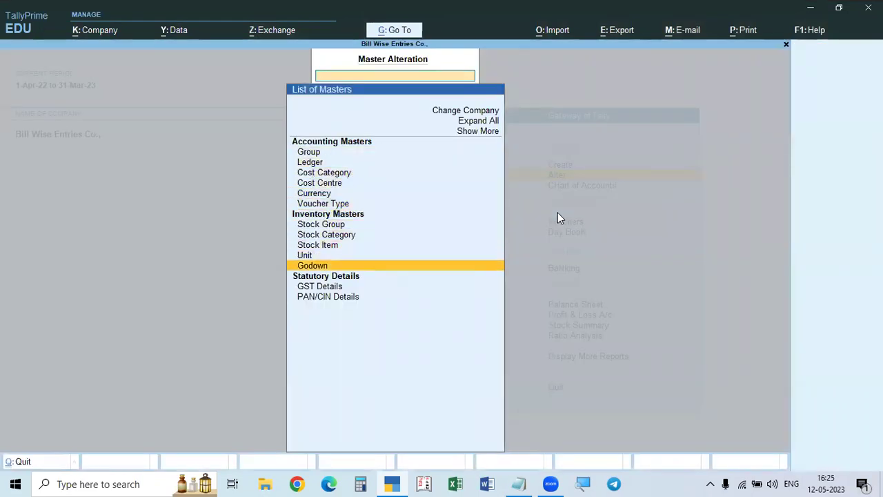
{"action": "key", "text": "Return"}
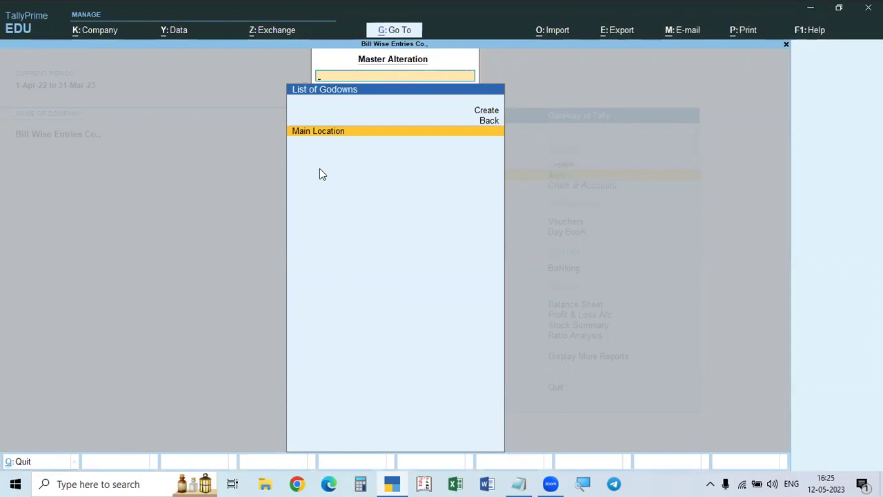
{"action": "key", "text": "Escape"}
{"action": "key", "text": "Escape"}
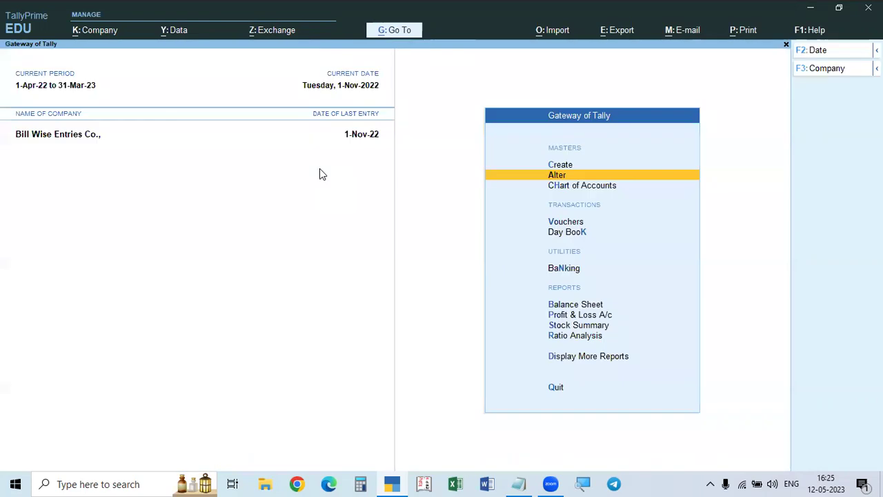
{"action": "key", "text": "Up"}
{"action": "key", "text": "Down"}
{"action": "key", "text": "Return"}
{"action": "key", "text": "Down"}
{"action": "key", "text": "Down"}
{"action": "key", "text": "Down"}
{"action": "key", "text": "Down"}
{"action": "key", "text": "Down"}
{"action": "key", "text": "Down"}
{"action": "key", "text": "Down"}
{"action": "key", "text": "Down"}
{"action": "key", "text": "Down"}
{"action": "key", "text": "Down"}
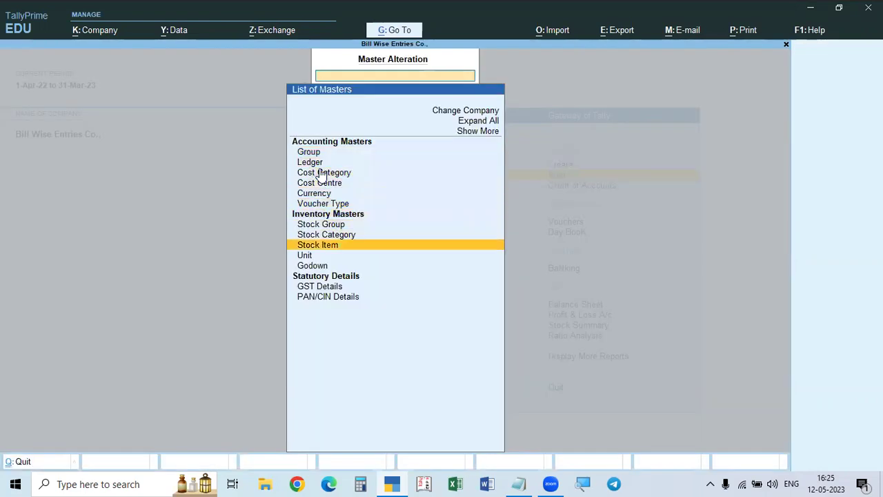
{"action": "key", "text": "Escape"}
{"action": "key", "text": "Up"}
{"action": "key", "text": "Return"}
{"action": "key", "text": "Down"}
{"action": "key", "text": "Down"}
{"action": "key", "text": "Down"}
{"action": "key", "text": "Down"}
{"action": "key", "text": "Down"}
{"action": "key", "text": "Down"}
{"action": "key", "text": "Down"}
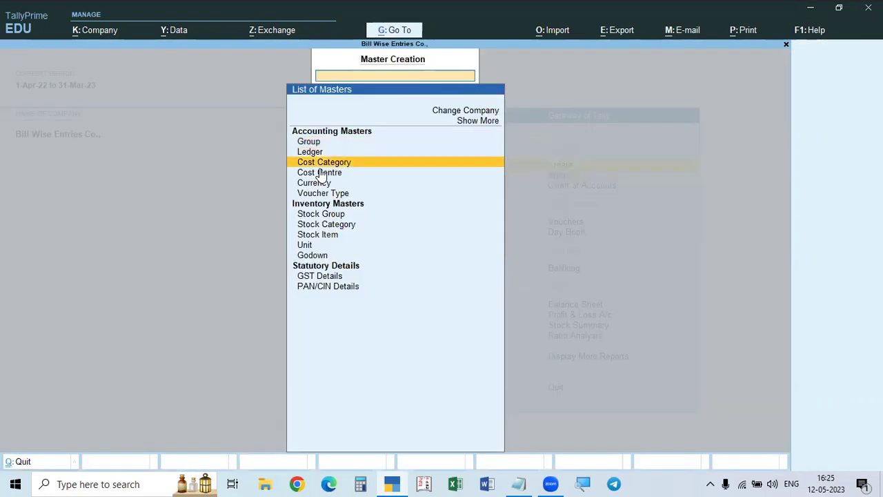
{"action": "key", "text": "Down"}
{"action": "key", "text": "Down"}
{"action": "key", "text": "Down"}
{"action": "key", "text": "Escape"}
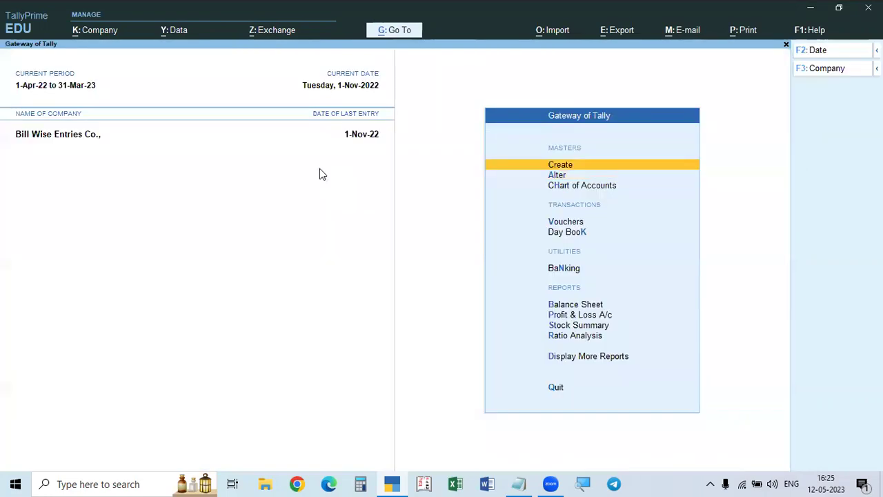
- Open the list of godowns for alteration from the Gateway of Tally
{"action": "key", "text": "Down"}
{"action": "key", "text": "Return"}
{"action": "key", "text": "Down"}
{"action": "key", "text": "Down"}
{"action": "key", "text": "Down"}
{"action": "key", "text": "Down"}
{"action": "key", "text": "Down"}
{"action": "key", "text": "Down"}
{"action": "key", "text": "Down"}
{"action": "key", "text": "Down"}
{"action": "key", "text": "Down"}
{"action": "key", "text": "Down"}
{"action": "key", "text": "Return"}
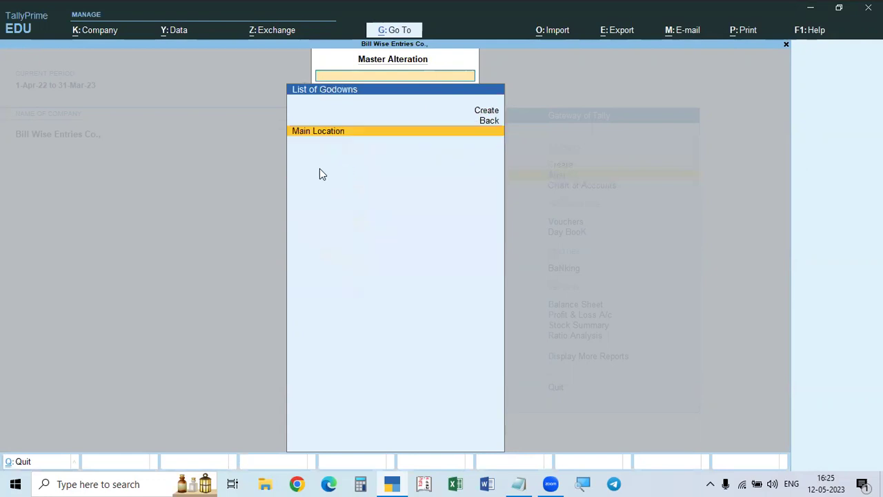
- Start creating a godown from the list, review the choice between Create New and Alter Existing, and return to the list
{"action": "key", "text": "Up"}
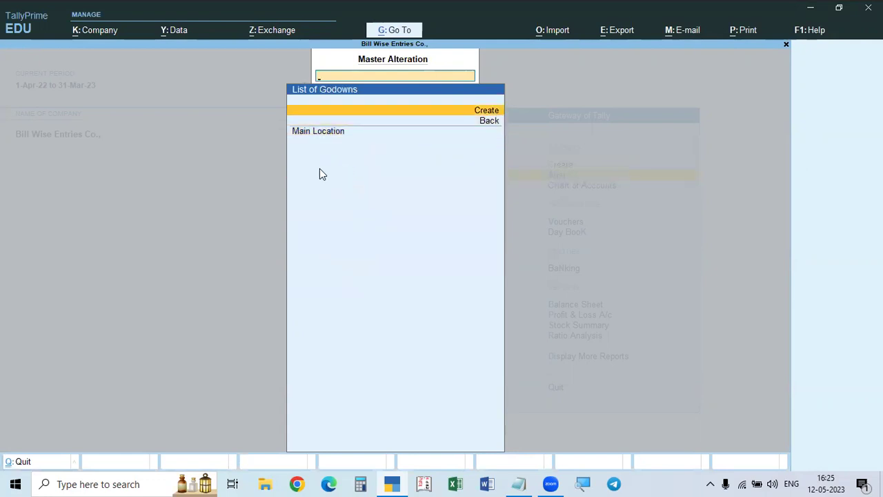
{"action": "key", "text": "Return"}
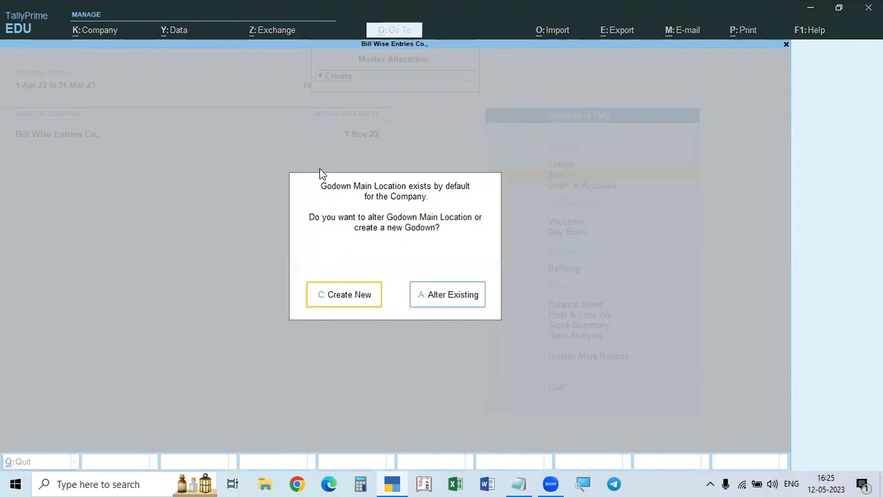
{"action": "key", "text": "Escape"}
{"action": "key", "text": "Escape"}
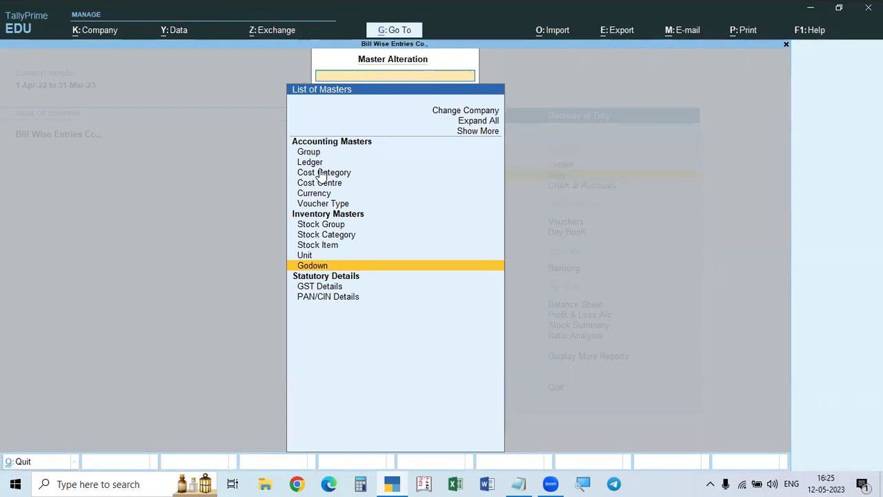
{"action": "key", "text": "Return"}
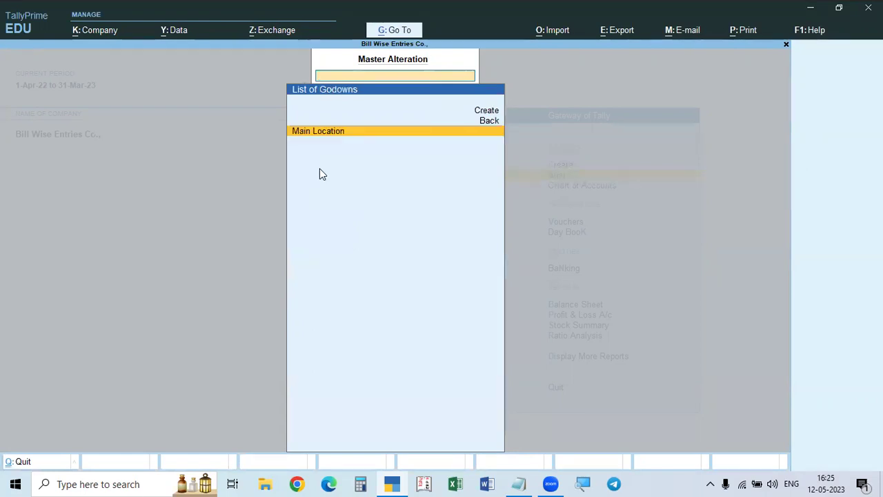
- Start creating a godown, choose Alter Existing for Main Location, and leave the form for the list of godowns
{"action": "key", "text": "Up"}
{"action": "key", "text": "Up"}
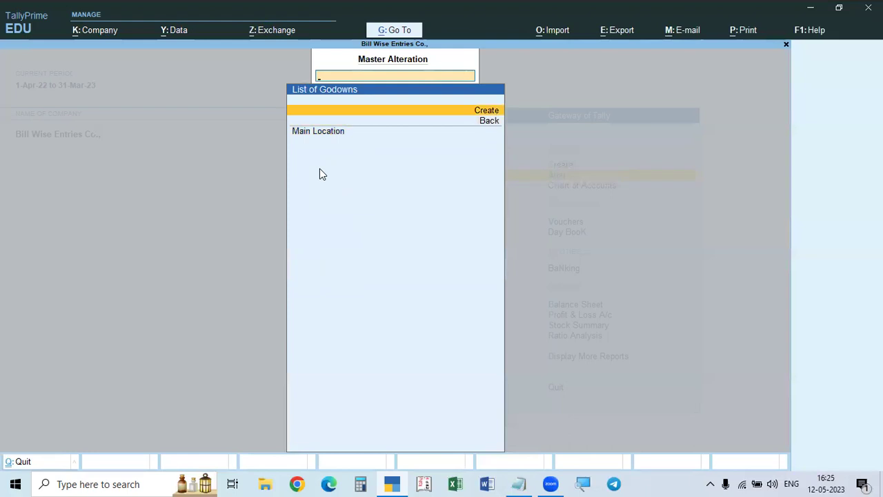
{"action": "key", "text": "Return"}
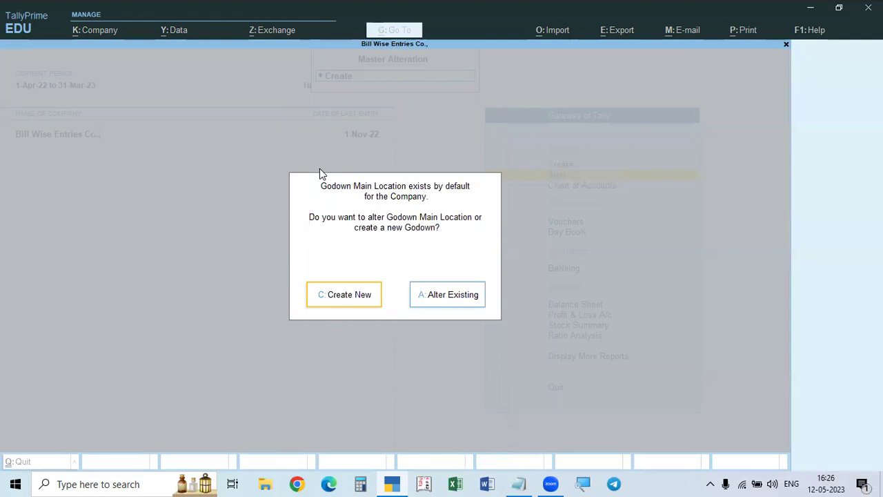
{"action": "left_click", "coordinate": [447, 297]}
{"action": "key", "text": "BackSpace"}
{"action": "key", "text": "Escape"}
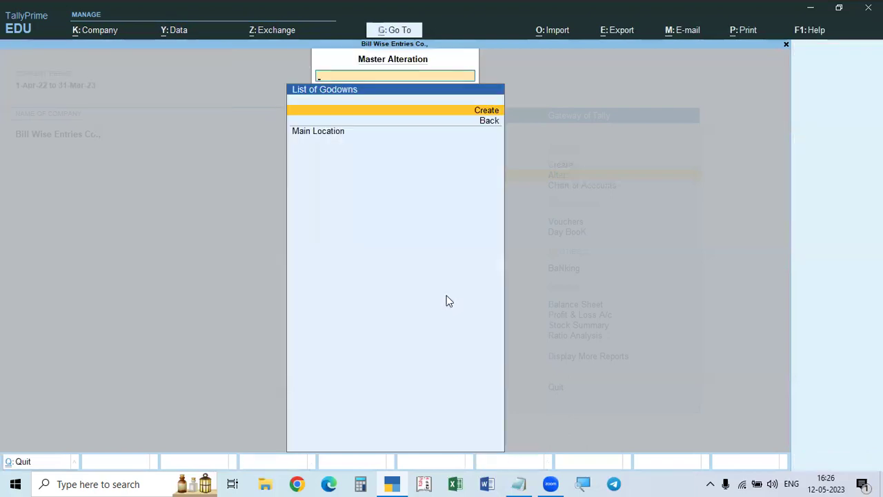
- Open a blank godown creation form through Create New and quit it without entering a name
{"action": "key", "text": "Return"}
{"action": "left_click", "coordinate": [340, 296]}
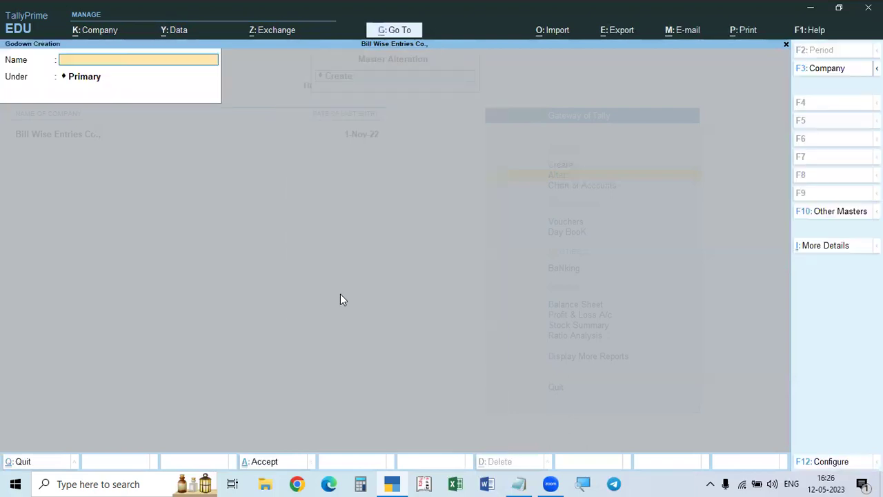
{"action": "key", "text": "Escape"}
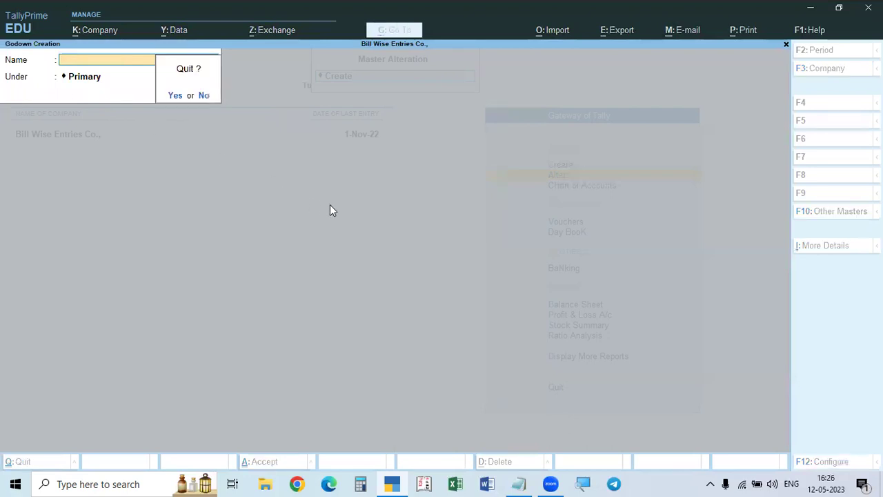
{"action": "key", "text": "y"}
- Choose to alter the existing Main Location godown, rename it Godown 1 under Primary, and accept it
{"action": "key", "text": "Return"}
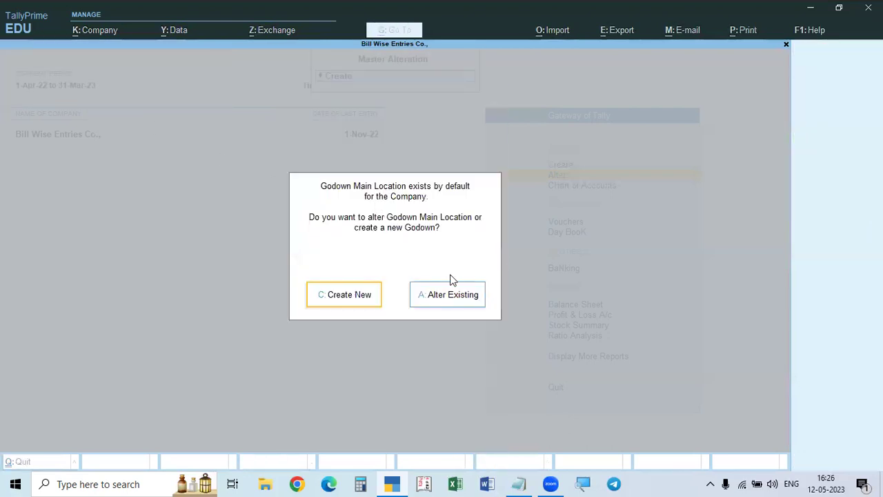
{"action": "left_click", "coordinate": [444, 297]}
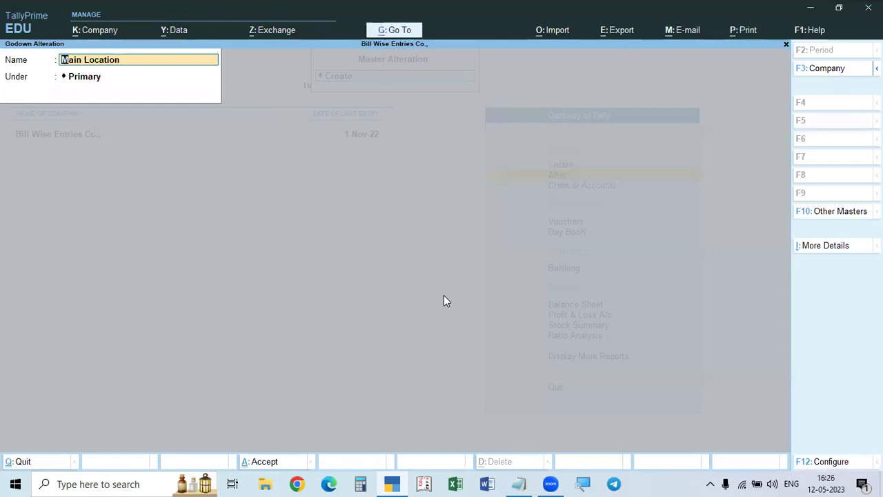
{"action": "type", "text": "Godwo"}
{"action": "key", "text": "BackSpace"}
{"action": "key", "text": "BackSpace"}
{"action": "type", "text": "own 1"}
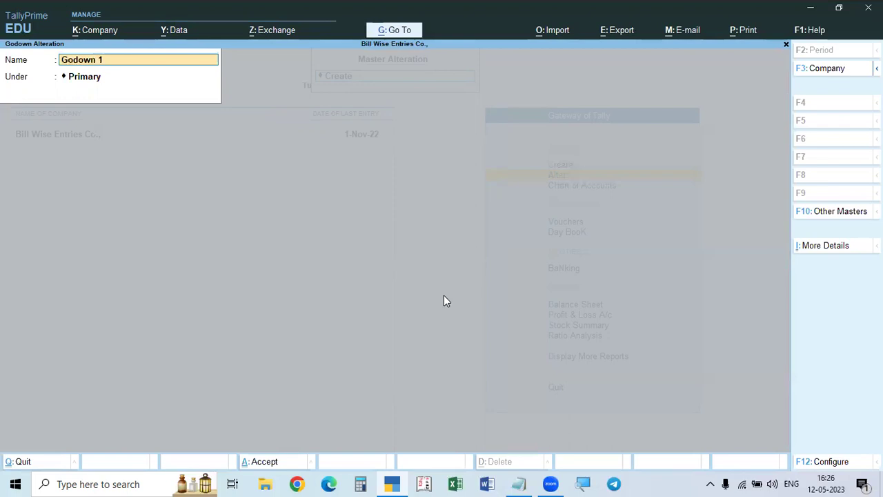
{"action": "key", "text": "Return"}
{"action": "key", "text": "Return"}
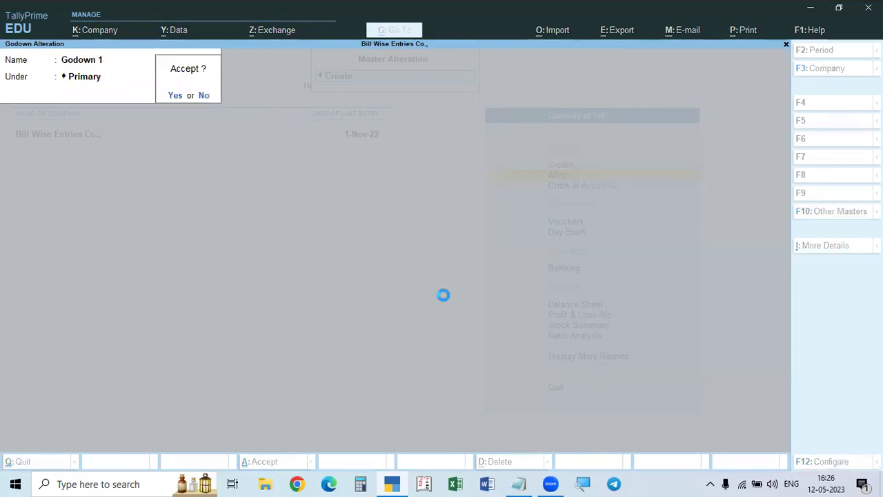
- Confirm the Godown 1 alteration, and create a new godown named Godown 2 under Primary
{"action": "key", "text": "Return"}
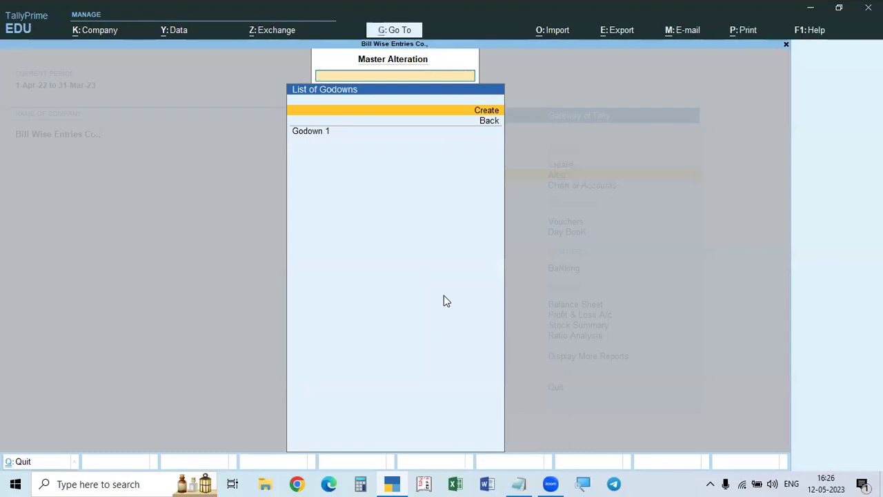
{"action": "key", "text": "Return"}
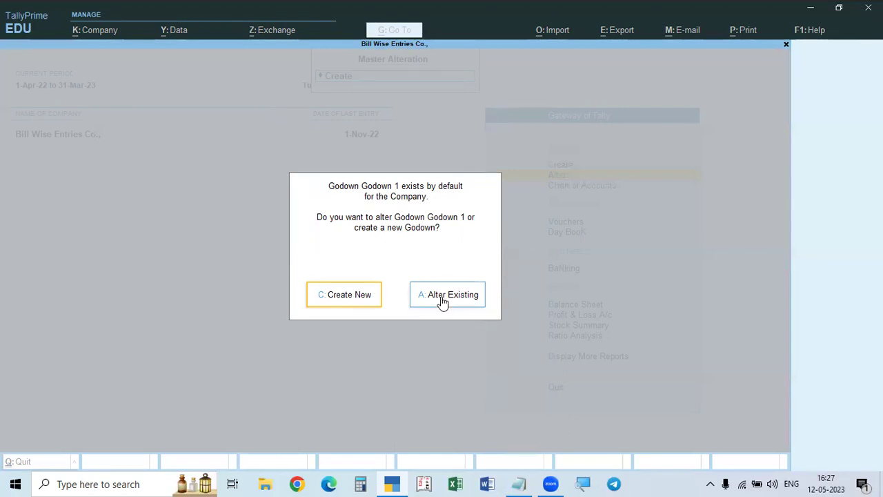
{"action": "left_click", "coordinate": [353, 297]}
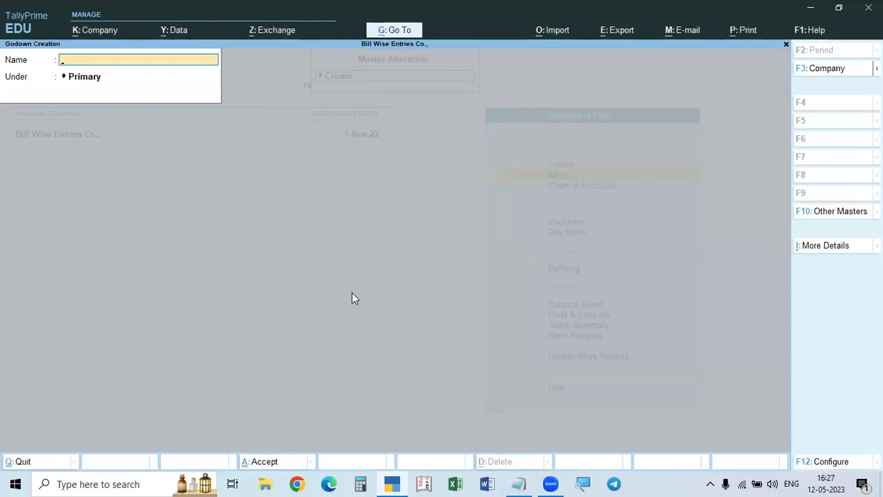
{"action": "type", "text": "Godown 2"}
{"action": "key", "text": "Return"}
{"action": "key", "text": "Return"}
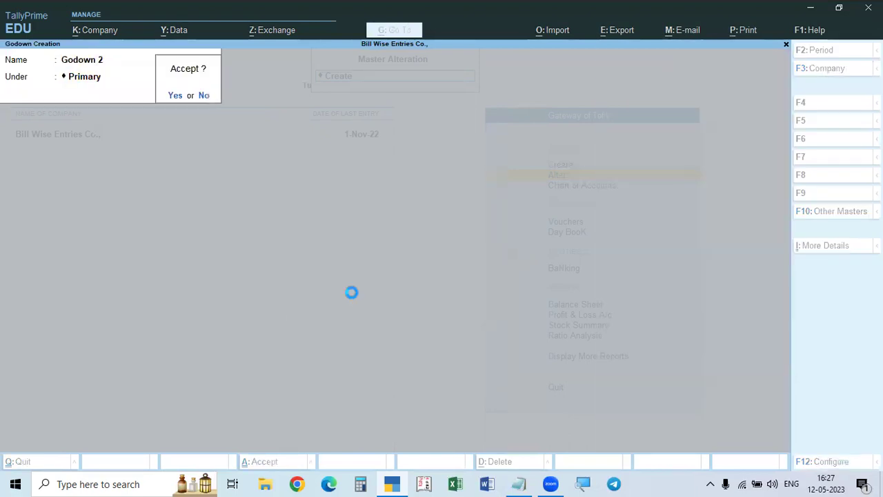
{"action": "key", "text": "Return"}
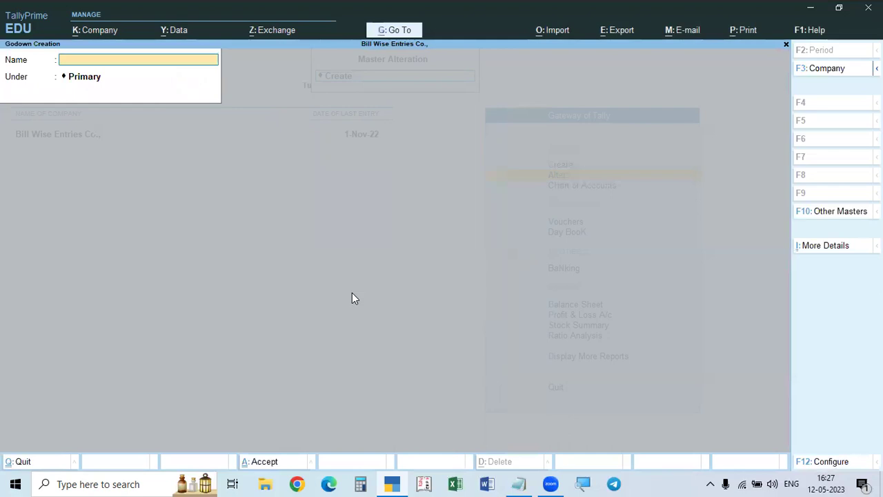
- Create another godown named Godown 3 under Primary, and return to the list of masters
{"action": "type", "text": "Godwon"}
{"action": "key", "text": "BackSpace"}
{"action": "key", "text": "BackSpace"}
{"action": "key", "text": "BackSpace"}
{"action": "type", "text": "own 3"}
{"action": "key", "text": "Return"}
{"action": "key", "text": "Return"}
{"action": "key", "text": "Escape"}
{"action": "key", "text": "Escape"}
{"action": "key", "text": "Escape"}
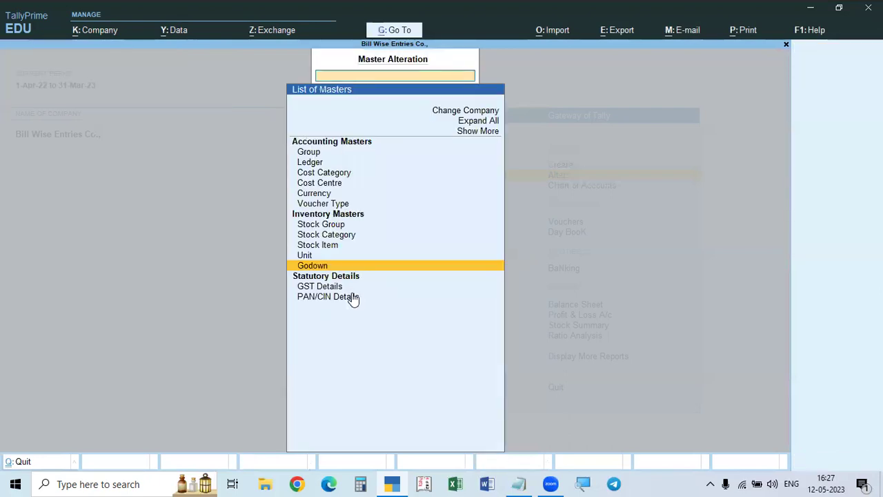
- Review the list of godowns available for alteration and return to the Gateway of Tally
{"action": "key", "text": "Down"}
{"action": "key", "text": "Down"}
{"action": "key", "text": "Down"}
{"action": "key", "text": "Up"}
{"action": "key", "text": "Up"}
{"action": "key", "text": "Up"}
{"action": "key", "text": "Return"}
{"action": "key", "text": "Down"}
{"action": "key", "text": "Down"}
{"action": "key", "text": "Down"}
{"action": "key", "text": "Down"}
{"action": "key", "text": "Down"}
{"action": "key", "text": "Down"}
{"action": "key", "text": "Down"}
{"action": "key", "text": "Down"}
{"action": "key", "text": "Down"}
{"action": "key", "text": "Down"}
{"action": "key", "text": "Return"}
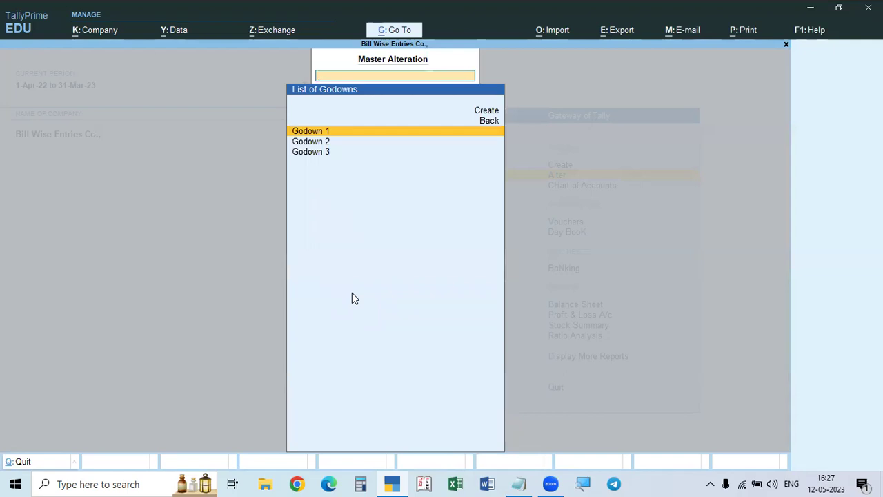
{"action": "key", "text": "Escape"}
{"action": "key", "text": "Escape"}
{"action": "key", "text": "Escape"}
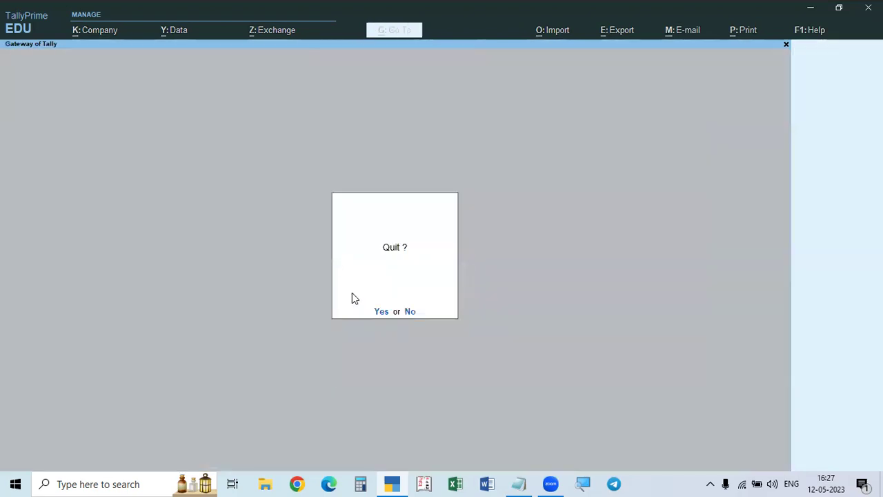
{"action": "key", "text": "Escape"}
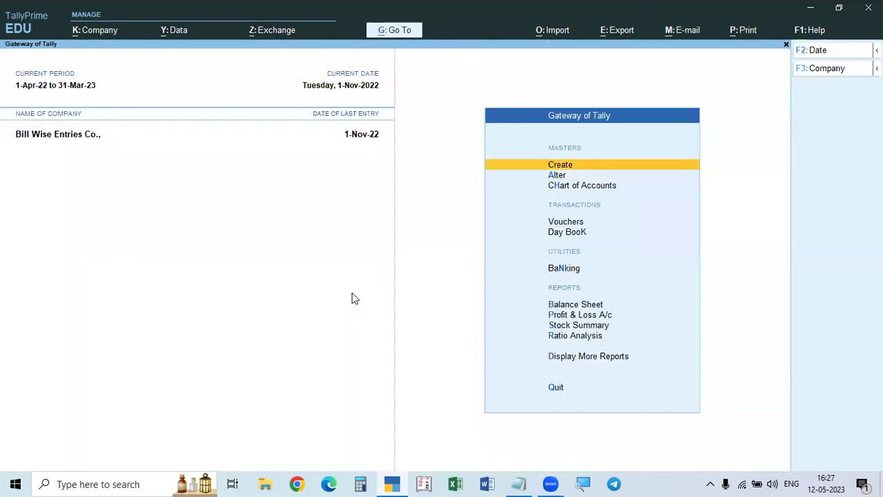
- Reopen the godown list for alteration, go through the entries down to Godown 3, and leave it
{"action": "key", "text": "Down"}
{"action": "key", "text": "Down"}
{"action": "key", "text": "Up"}
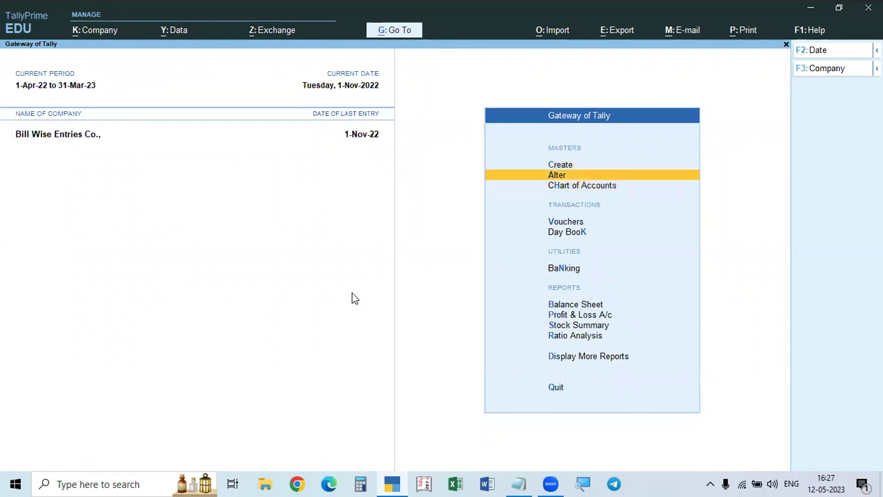
{"action": "key", "text": "Return"}
{"action": "key", "text": "Down"}
{"action": "key", "text": "Down"}
{"action": "key", "text": "Down"}
{"action": "key", "text": "Down"}
{"action": "key", "text": "Down"}
{"action": "key", "text": "Down"}
{"action": "key", "text": "Down"}
{"action": "key", "text": "Down"}
{"action": "key", "text": "Down"}
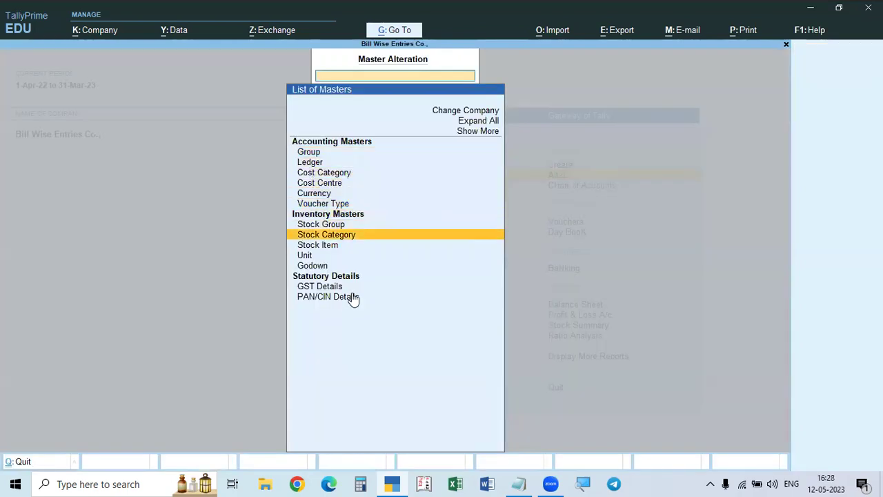
{"action": "key", "text": "Return"}
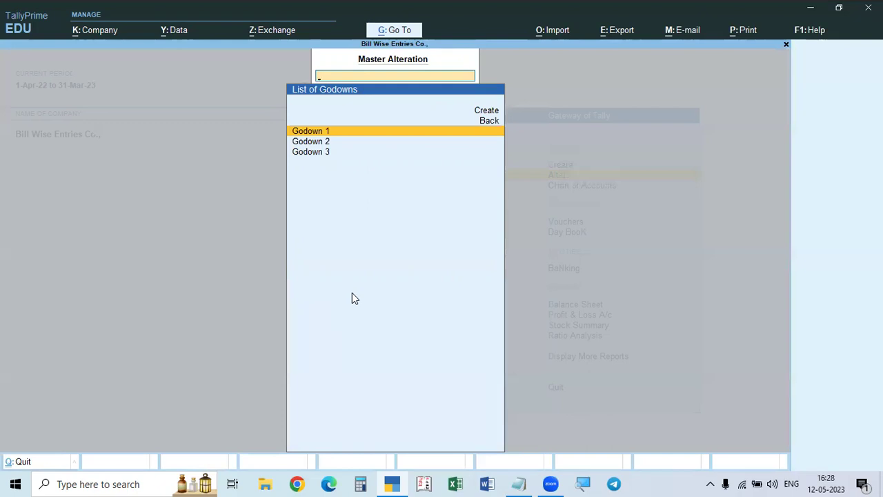
{"action": "key", "text": "Down"}
{"action": "key", "text": "Down"}
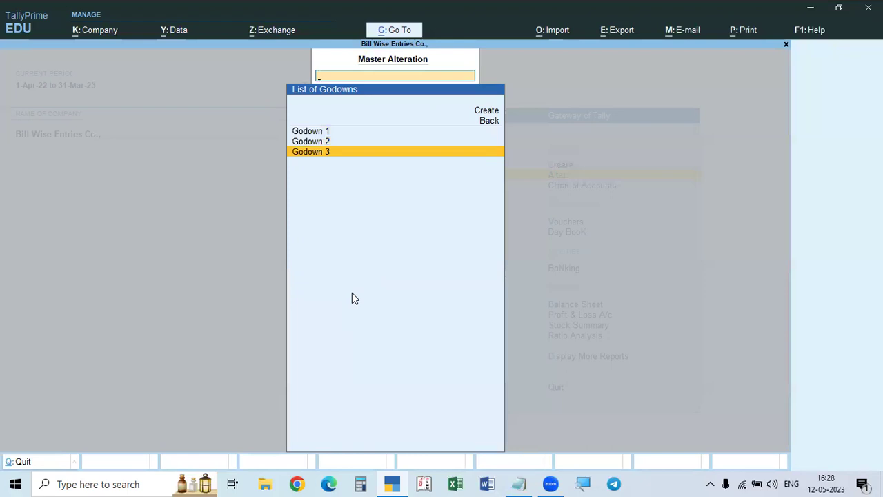
{"action": "key", "text": "Escape"}
{"action": "key", "text": "Escape"}
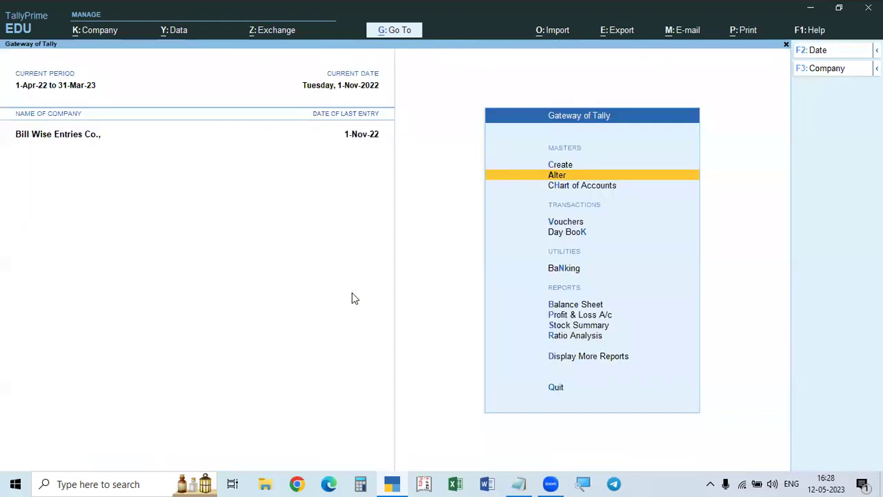
{"action": "key", "text": "Escape"}
{"action": "key", "text": "Escape"}
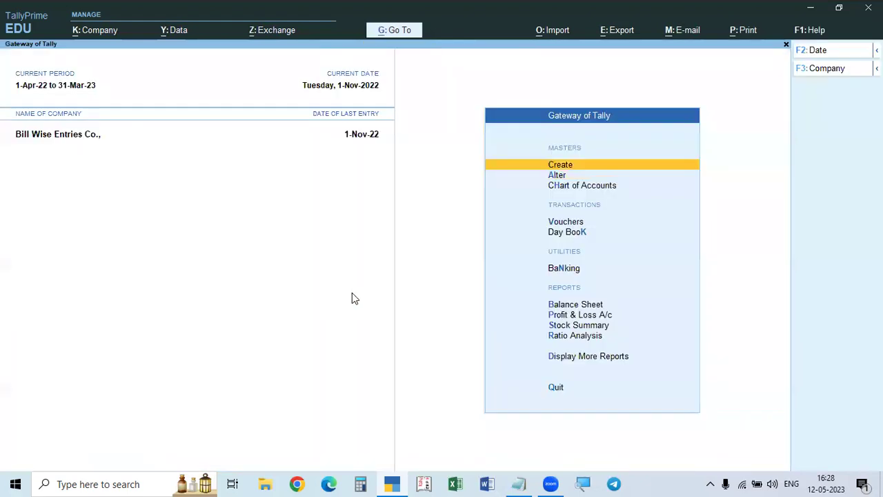
- Look up the Godown Summary report through Go To, view its godown selection list, and leave without choosing one
{"action": "key", "text": "Down"}
{"action": "key", "text": "Down"}
{"action": "key", "text": "Down"}
{"action": "key", "text": "Down"}
{"action": "key", "text": "Down"}
{"action": "key", "text": "Down"}
{"action": "key", "text": "Down"}
{"action": "key", "text": "Down"}
{"action": "key", "text": "Down"}
{"action": "key", "text": "Down"}
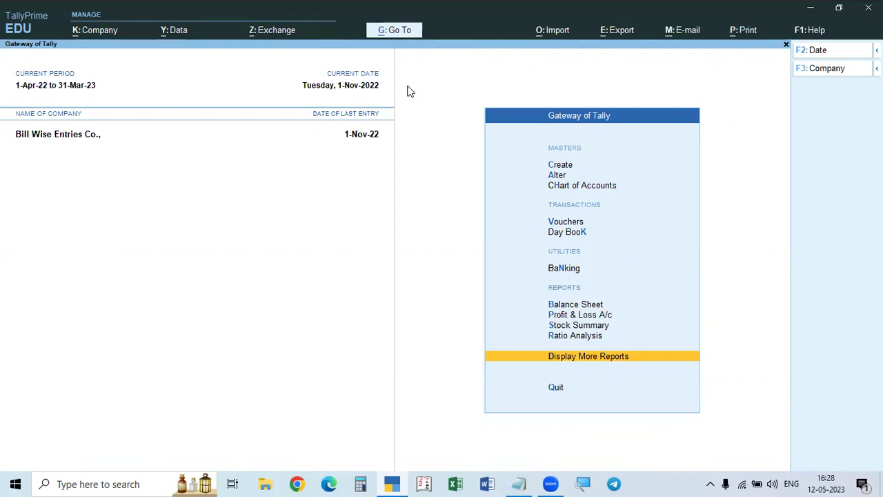
{"action": "key", "text": "alt+g"}
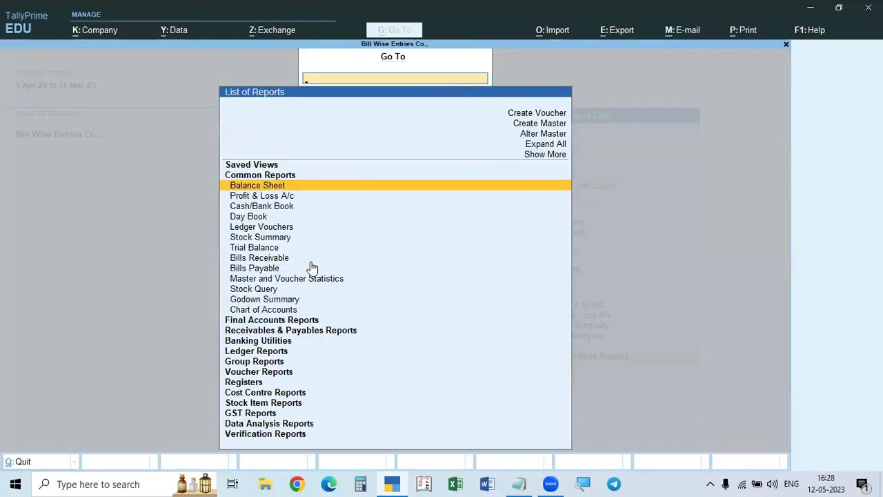
{"action": "left_click", "coordinate": [263, 301]}
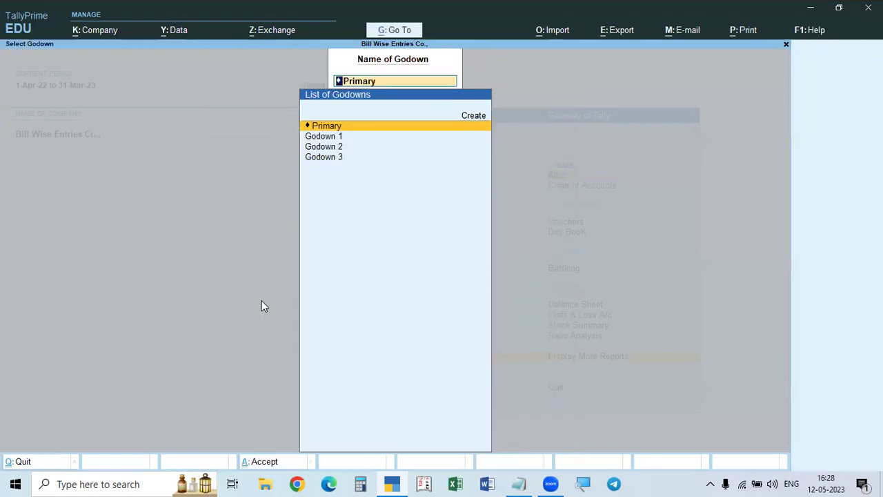
{"action": "key", "text": "Escape"}
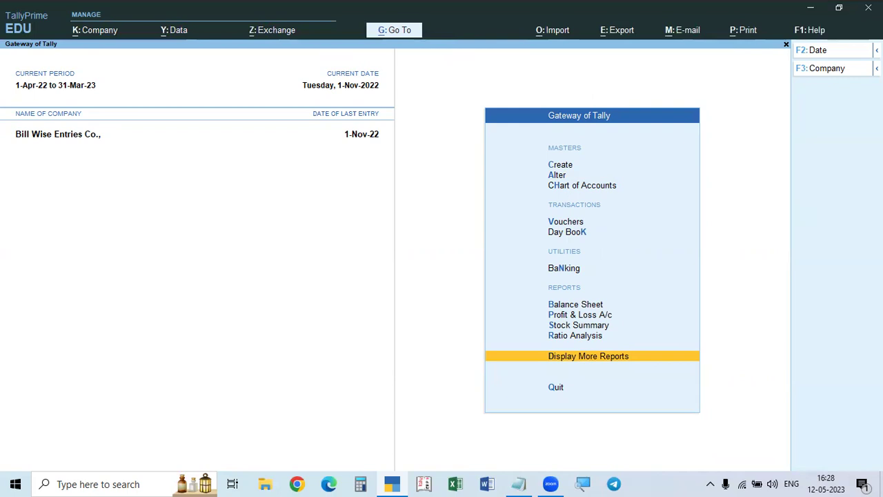
- Open the Godowns summary selection from Inventory Books under Display More Reports
{"action": "key", "text": "Return"}
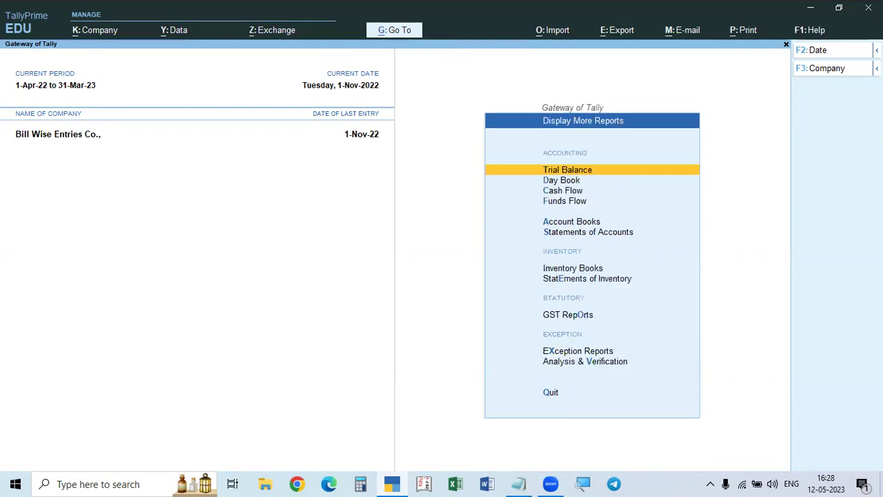
{"action": "key", "text": "Down"}
{"action": "key", "text": "Down"}
{"action": "key", "text": "Down"}
{"action": "key", "text": "Down"}
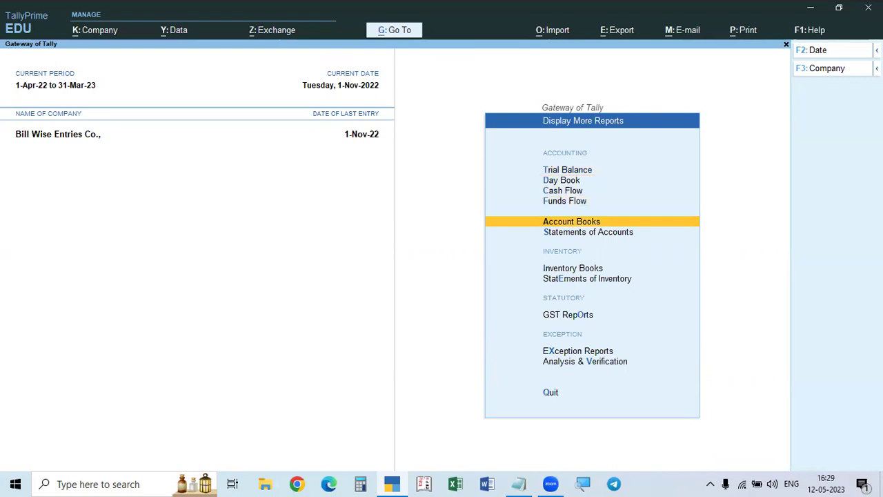
{"action": "key", "text": "Down"}
{"action": "key", "text": "Down"}
{"action": "key", "text": "Down"}
{"action": "key", "text": "Up"}
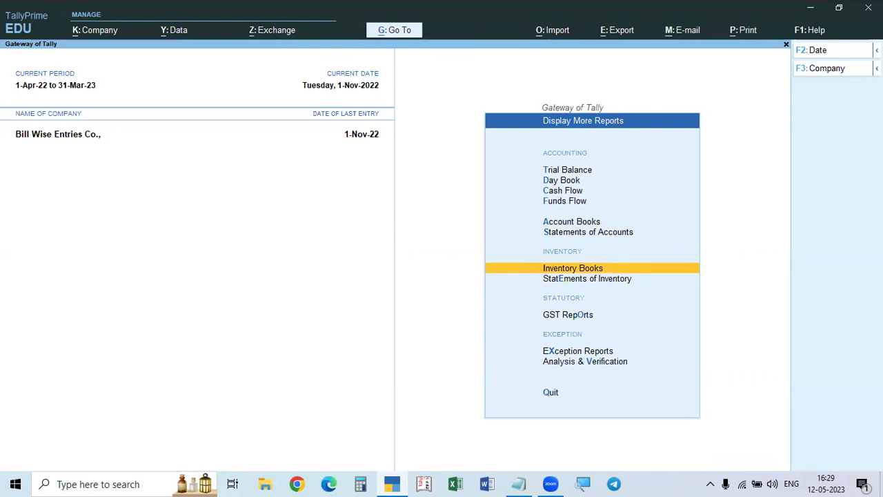
{"action": "key", "text": "Return"}
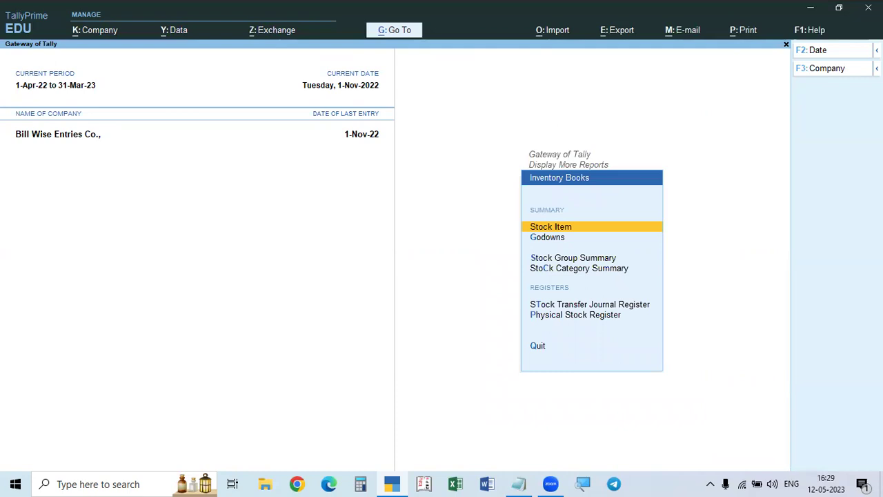
{"action": "key", "text": "Down"}
{"action": "key", "text": "Return"}
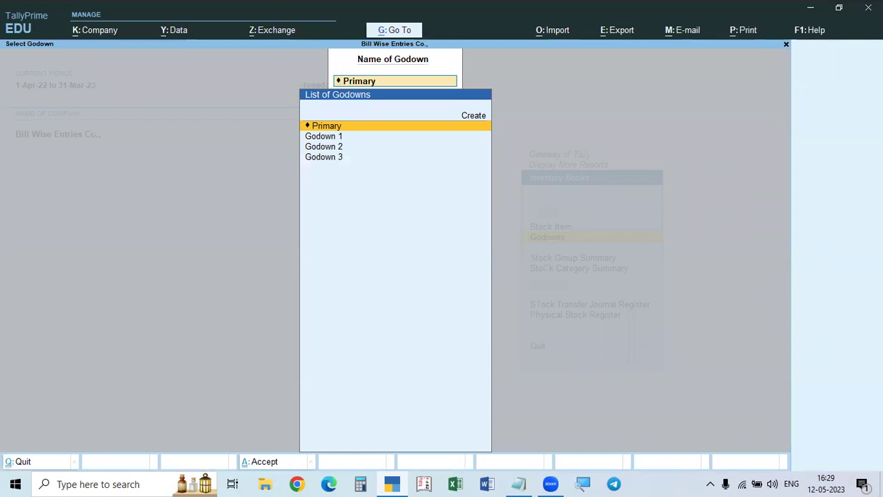
- View the Godown Summary for Godown 3 and for Godown 2, returning to the godown selection list
{"action": "key", "text": "Down"}
{"action": "key", "text": "Down"}
{"action": "key", "text": "Down"}
{"action": "key", "text": "Return"}
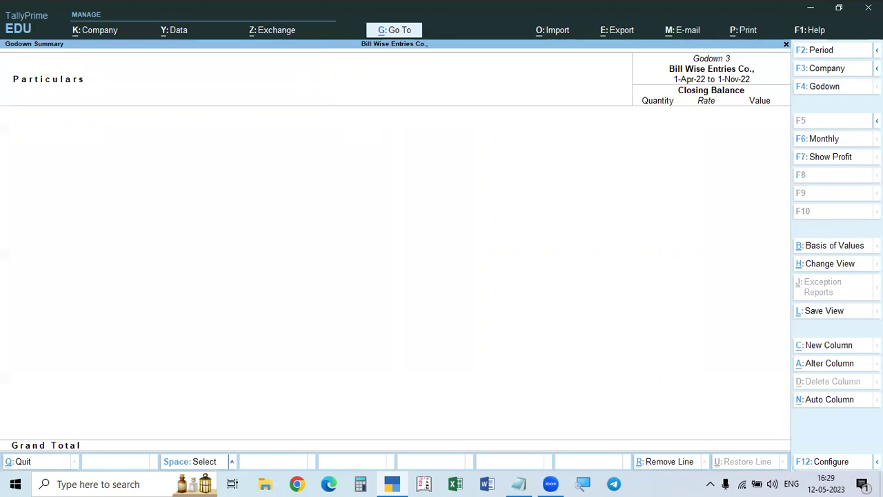
{"action": "key", "text": "Escape"}
{"action": "key", "text": "Up"}
{"action": "key", "text": "Return"}
{"action": "key", "text": "Escape"}
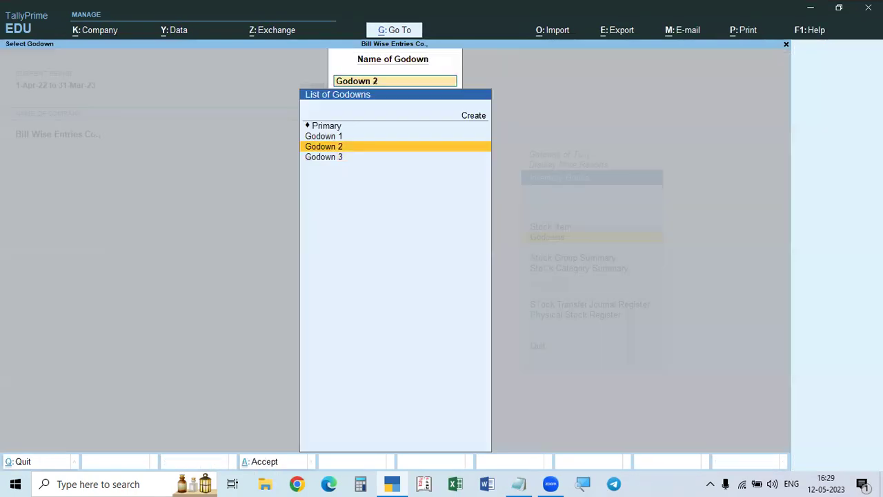
- Examine the closing stock of each item in the Godown 1 summary, and return to the godown selection list
{"action": "key", "text": "Up"}
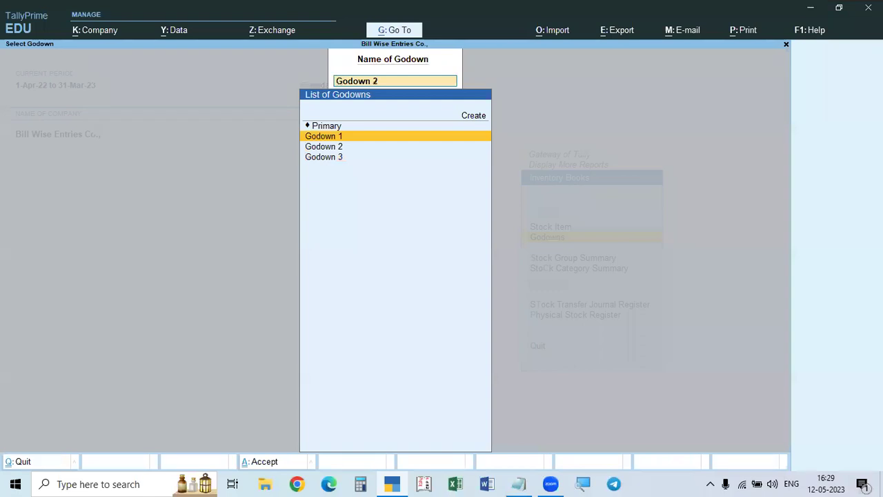
{"action": "key", "text": "Return"}
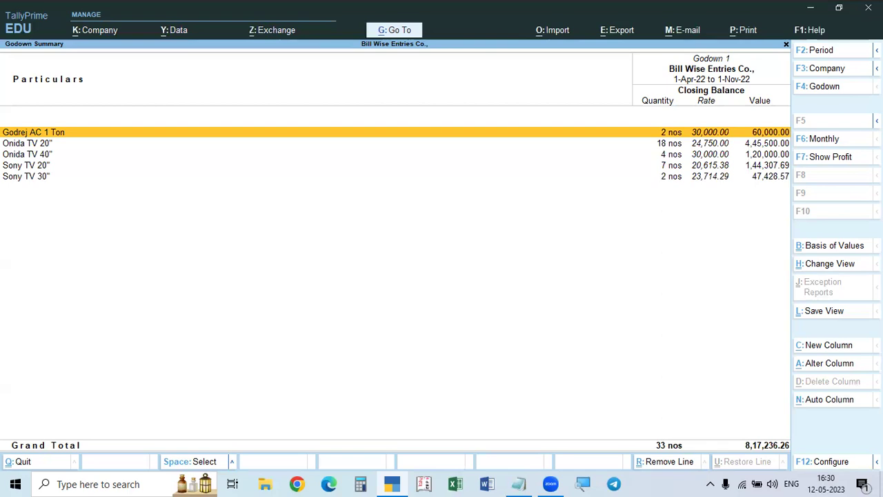
{"action": "key", "text": "Down"}
{"action": "key", "text": "Down"}
{"action": "key", "text": "Down"}
{"action": "key", "text": "Up"}
{"action": "key", "text": "Up"}
{"action": "key", "text": "Up"}
{"action": "key", "text": "Down"}
{"action": "key", "text": "Down"}
{"action": "key", "text": "Down"}
{"action": "key", "text": "Down"}
{"action": "key", "text": "Up"}
{"action": "key", "text": "Up"}
{"action": "key", "text": "Up"}
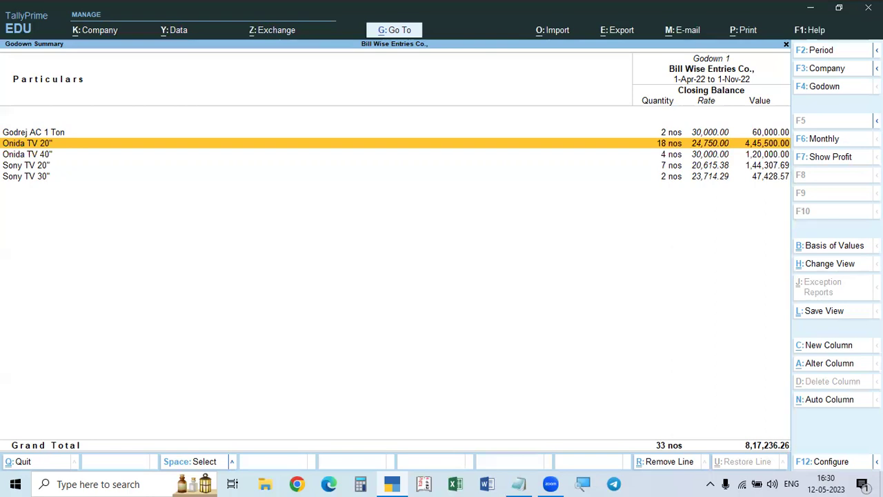
{"action": "key", "text": "Escape"}
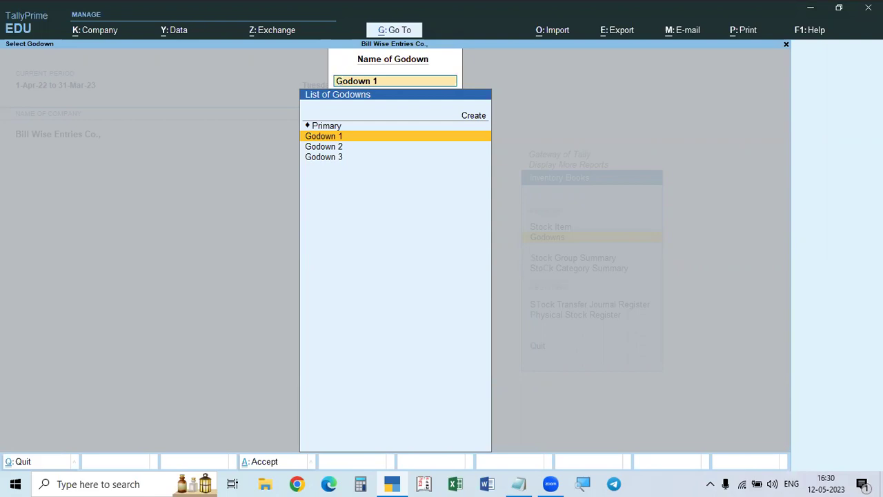
- View the Godown Summary for Primary, toggling between condensed and detailed views and ending with the stock items listed
{"action": "key", "text": "Up"}
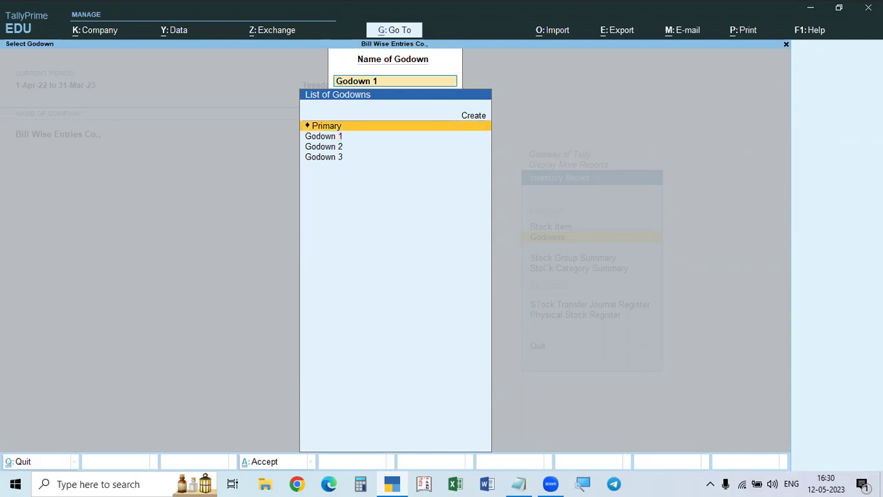
{"action": "key", "text": "Return"}
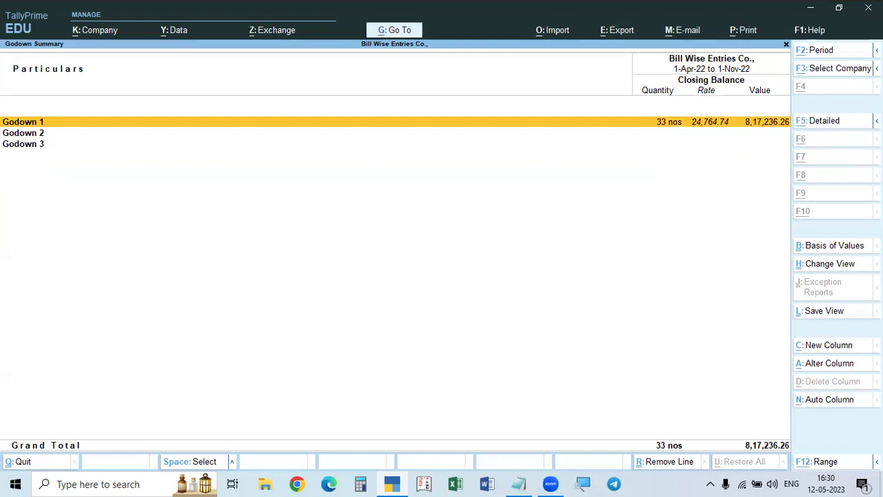
{"action": "key", "text": "alt+F5"}
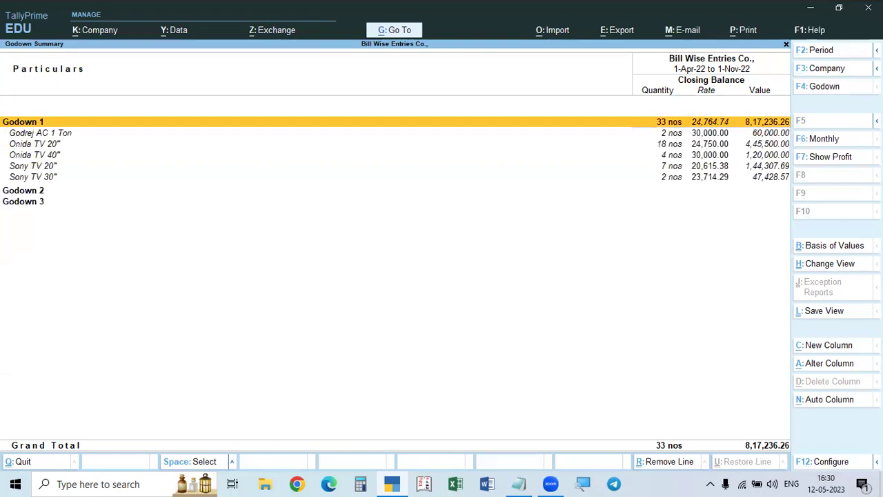
{"action": "key", "text": "alt+F5"}
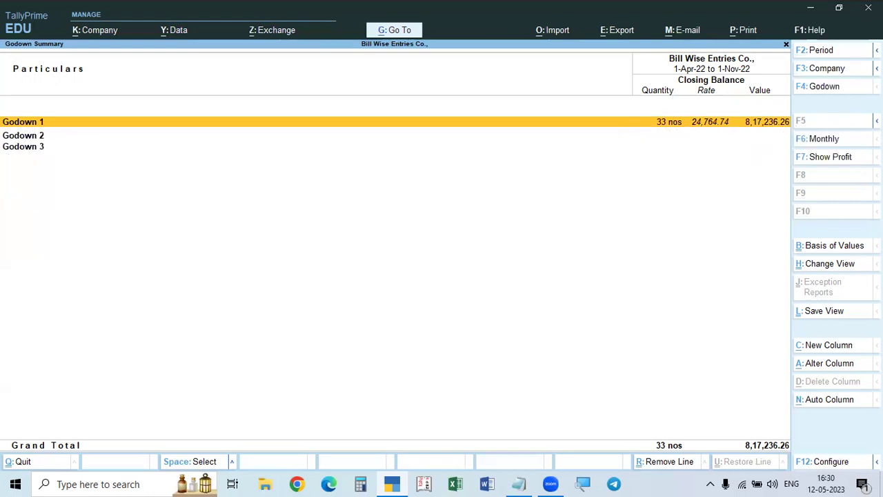
{"action": "key", "text": "alt+F5"}
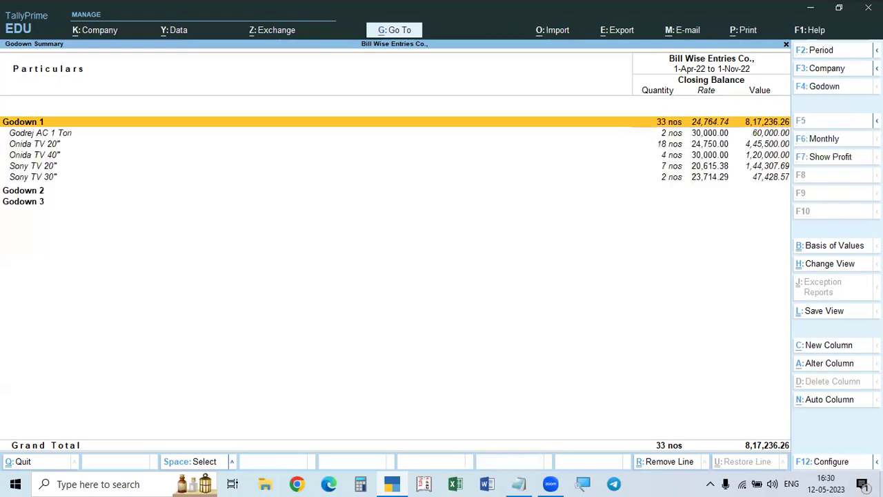
- Reopen the Godown Summary for Primary and expand Godown 1 to list its stock items
{"action": "key", "text": "F4"}
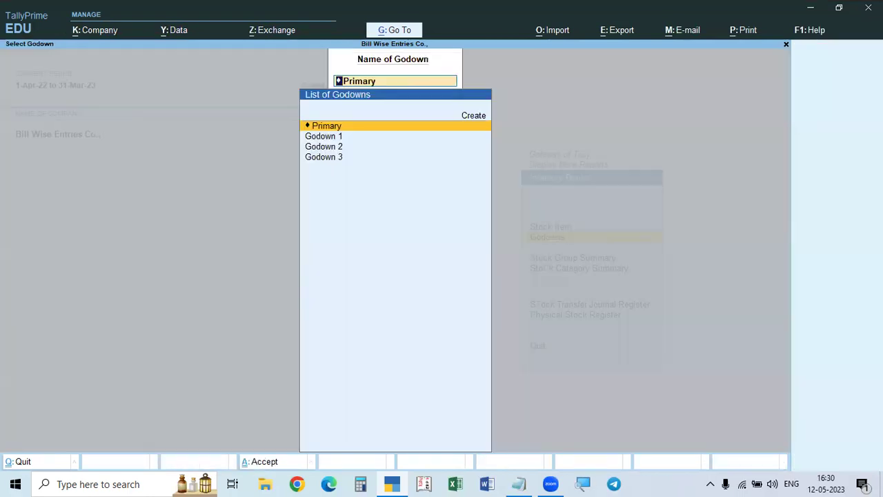
{"action": "key", "text": "Return"}
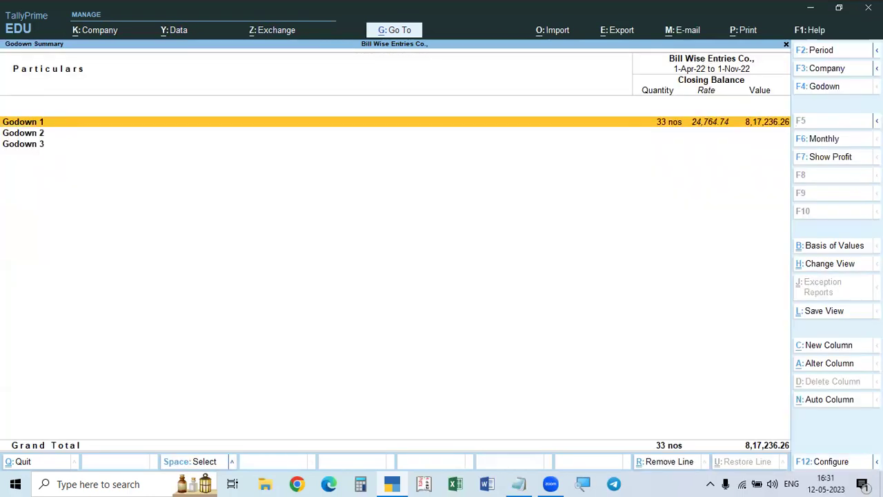
{"action": "key", "text": "alt+F5"}
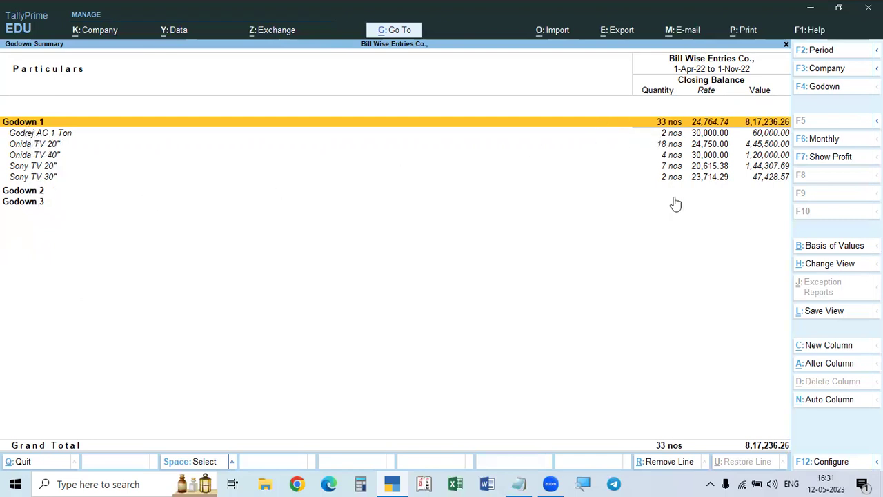
- Leave the godown reports for the Gateway of Tally and open a new purchase voucher
{"action": "key", "text": "Escape"}
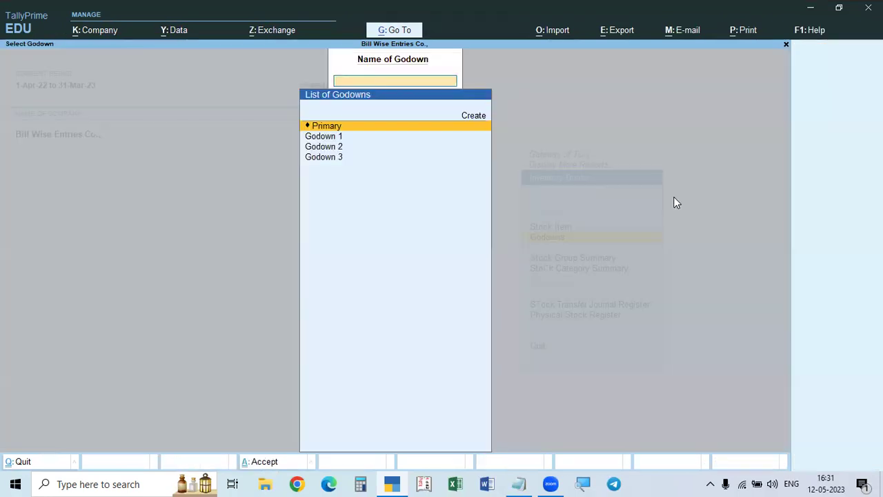
{"action": "key", "text": "Escape"}
{"action": "key", "text": "Escape"}
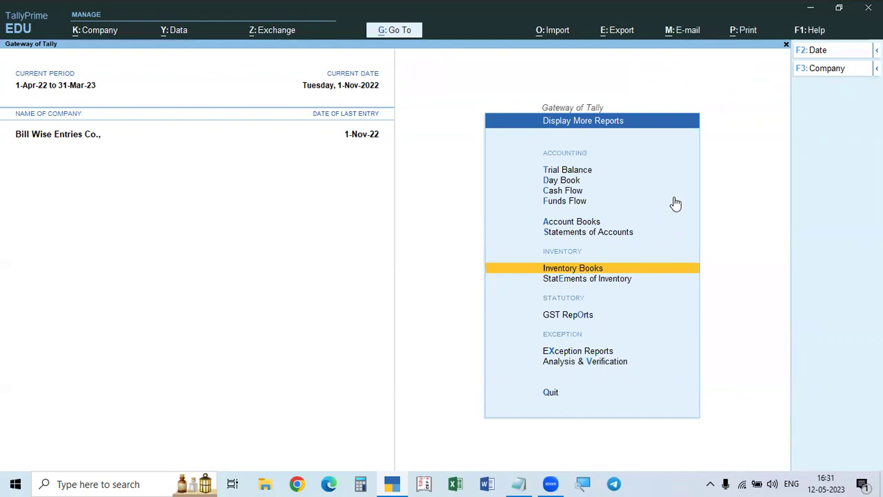
{"action": "key", "text": "Escape"}
{"action": "key", "text": "Escape"}
{"action": "key", "text": "Escape"}
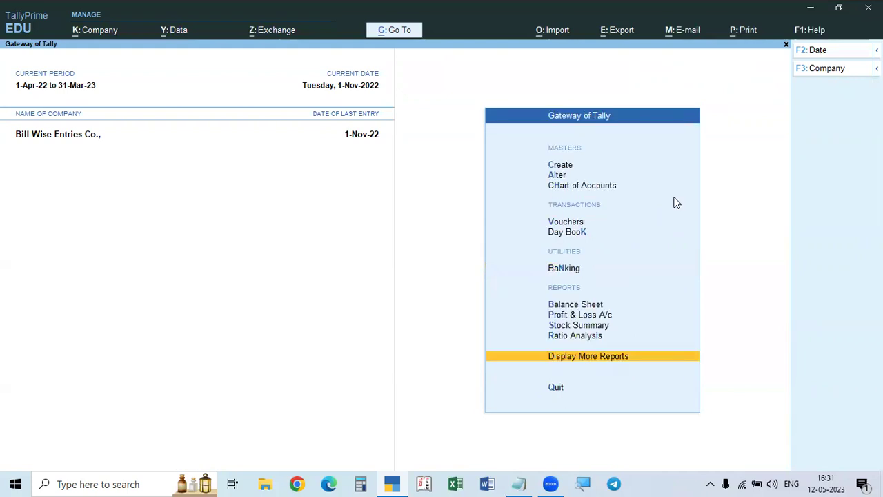
{"action": "key", "text": "Down"}
{"action": "key", "text": "Down"}
{"action": "key", "text": "Down"}
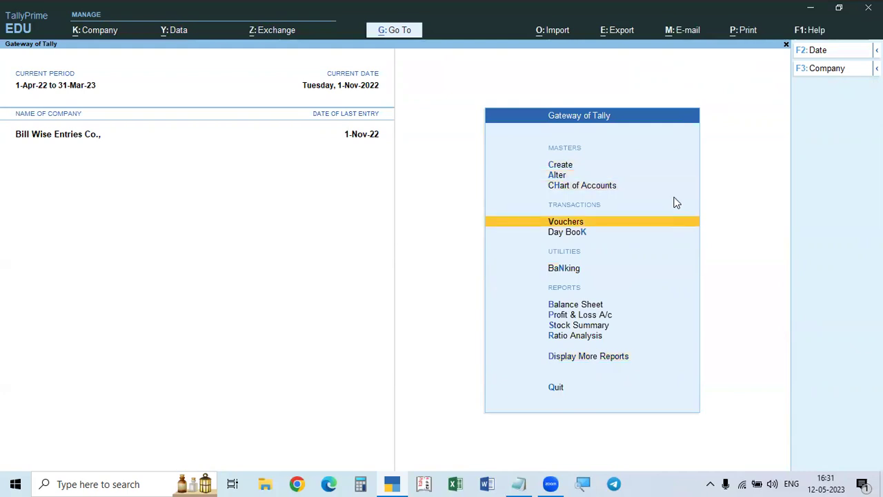
{"action": "key", "text": "Return"}
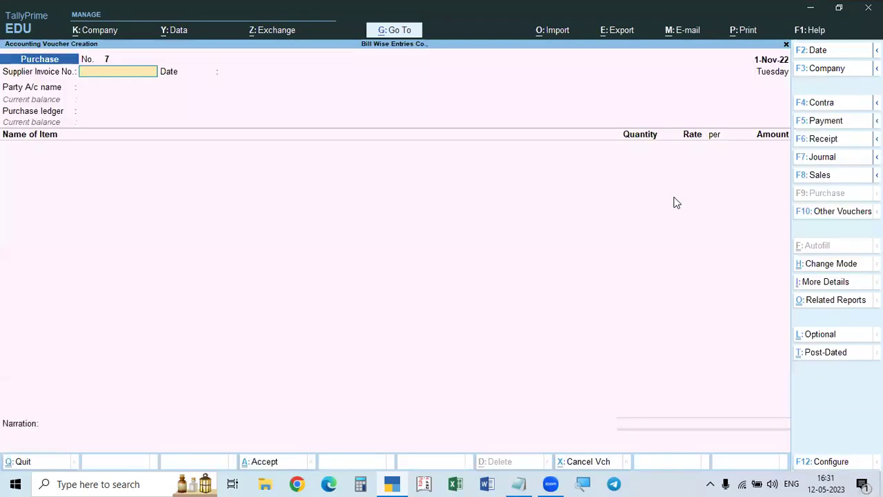
- Read the transactions of Problem 15 (Godowns/Locations) in the TALLY PRIME PROBLEMS Notepad file, and return to the TallyPrime voucher
{"action": "key", "text": "alt"}
{"action": "key", "text": "alt"}
{"action": "key", "text": "alt"}
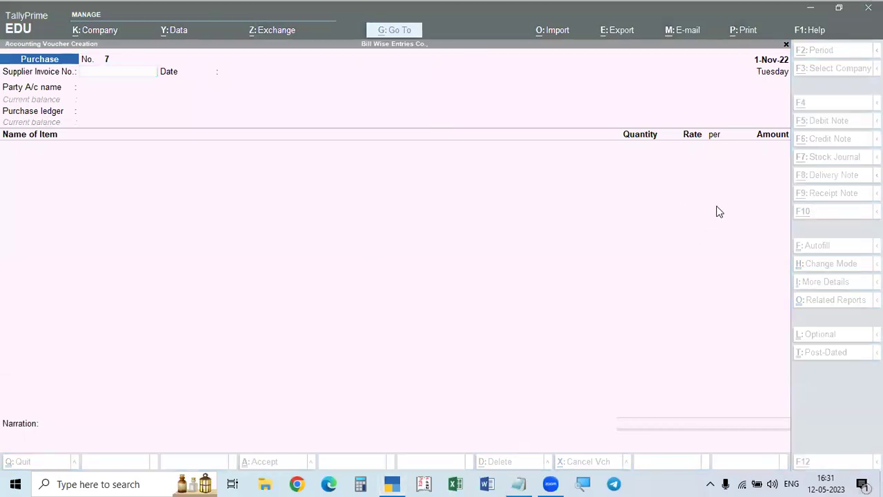
{"action": "key", "text": "alt"}
{"action": "key", "text": "alt+Tab"}
{"action": "key", "text": "alt+Tab"}
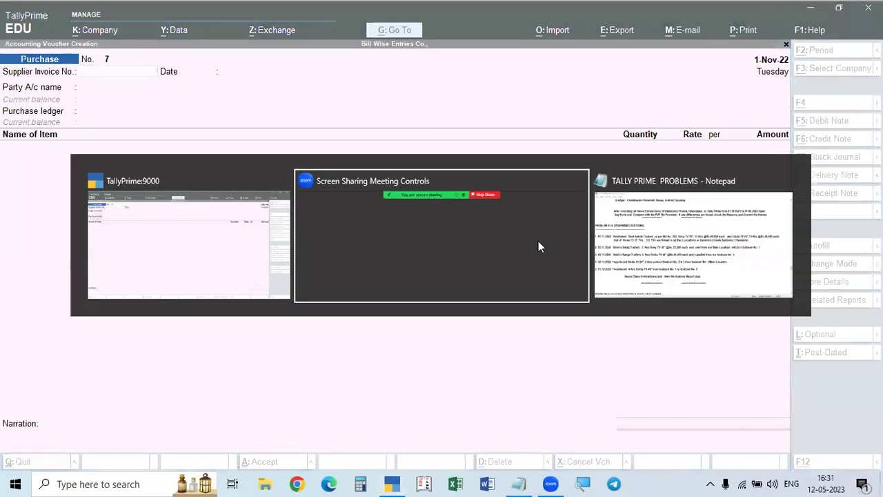
{"action": "left_click", "coordinate": [257, 252]}
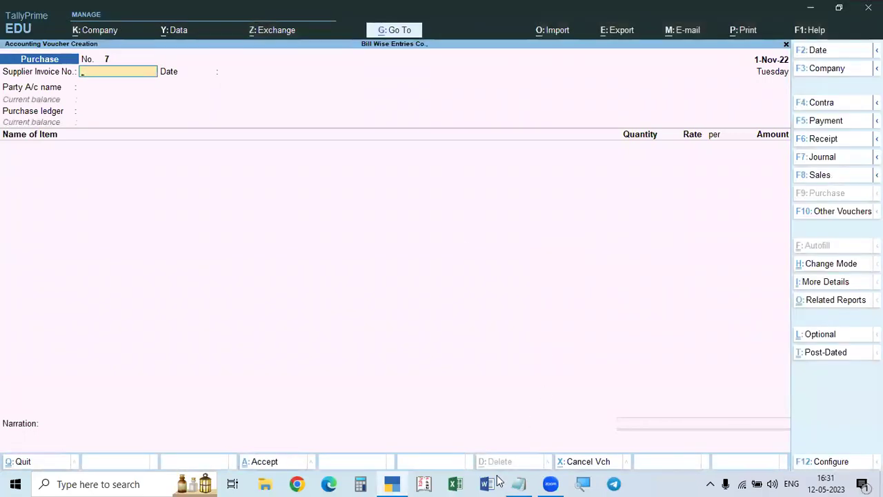
{"action": "left_click", "coordinate": [522, 483]}
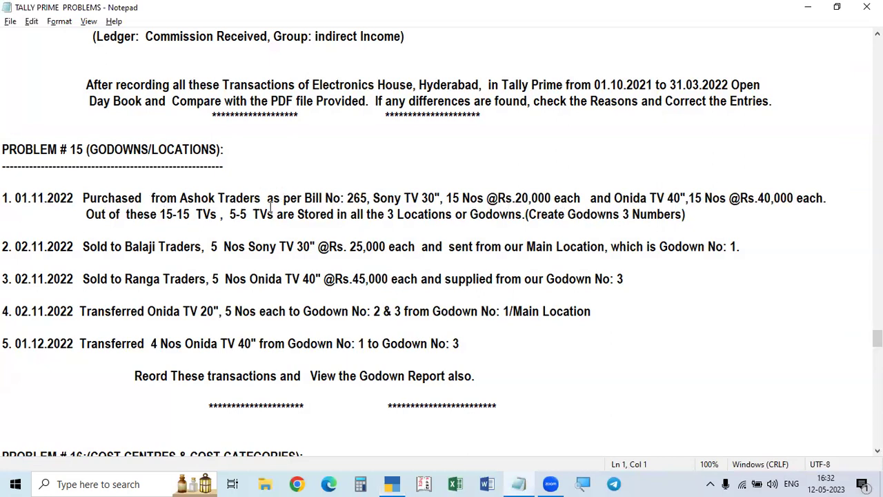
{"action": "key", "text": "alt+Tab"}
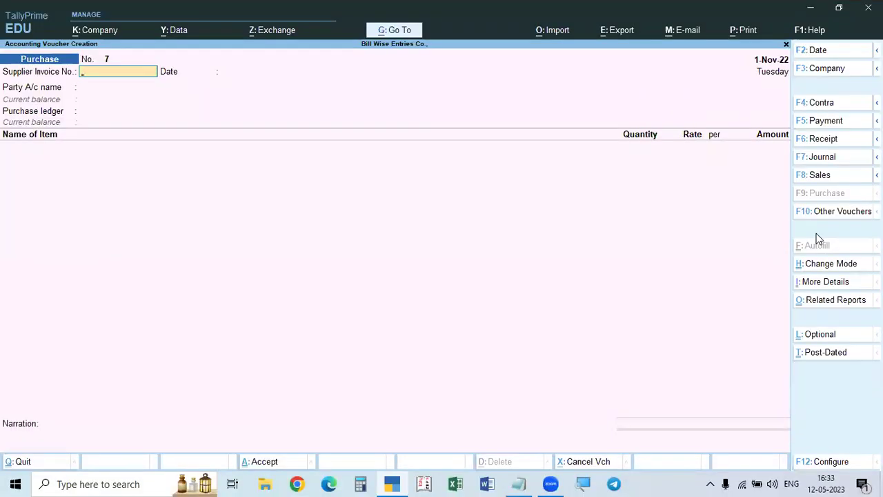
- Enter supplier invoice number 265 dated 1-Nov-22 in the purchase voucher, and check the party name in the Notepad problem
{"action": "type", "text": "265"}
{"action": "key", "text": "Return"}
{"action": "key", "text": "Return"}
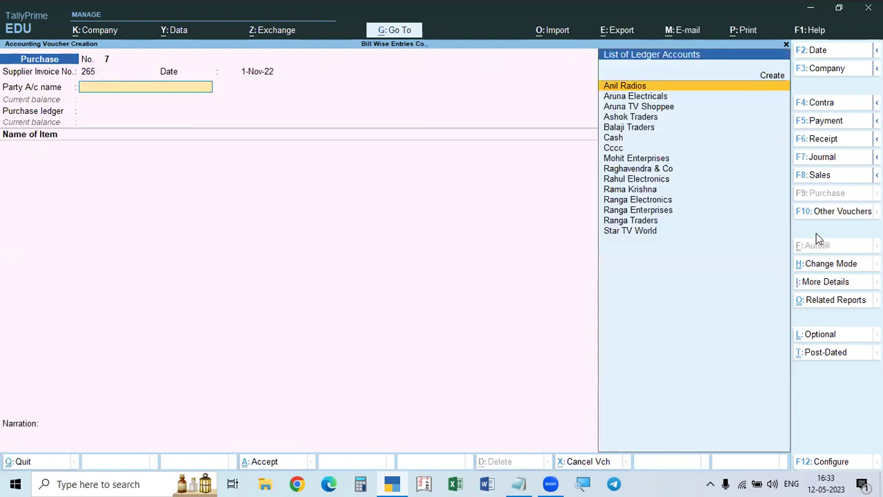
{"action": "key", "text": "alt+Tab"}
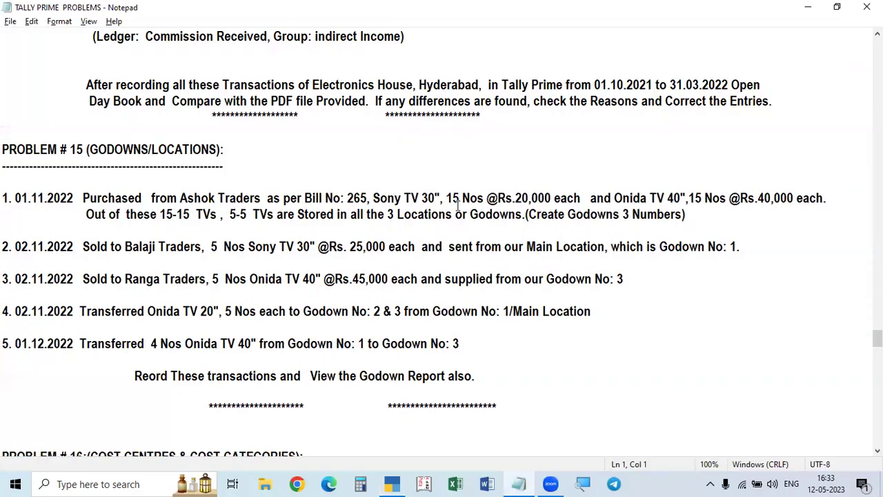
{"action": "key", "text": "alt+Tab"}
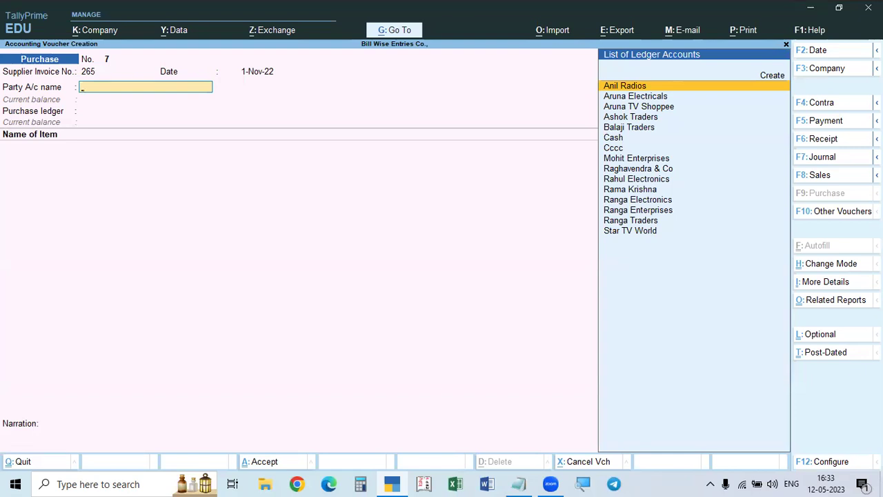
{"action": "key", "text": "ctrl"}
{"action": "key", "text": "alt+c"}
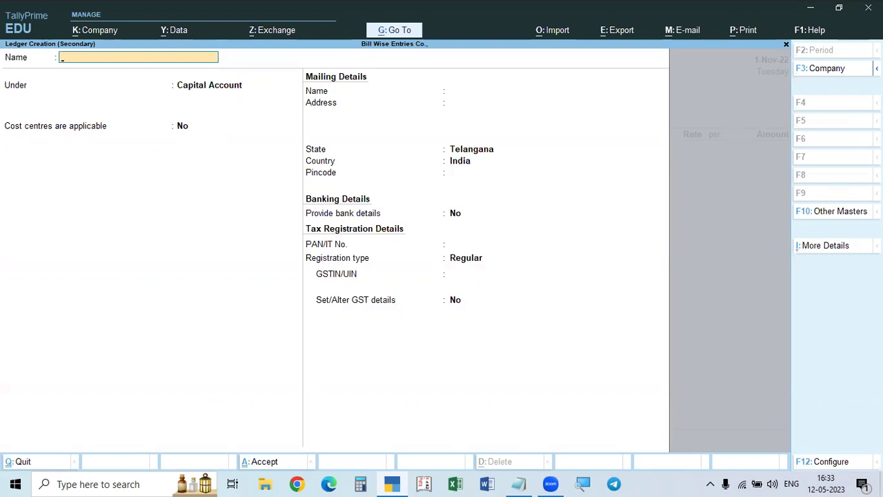
{"action": "key", "text": "Escape"}
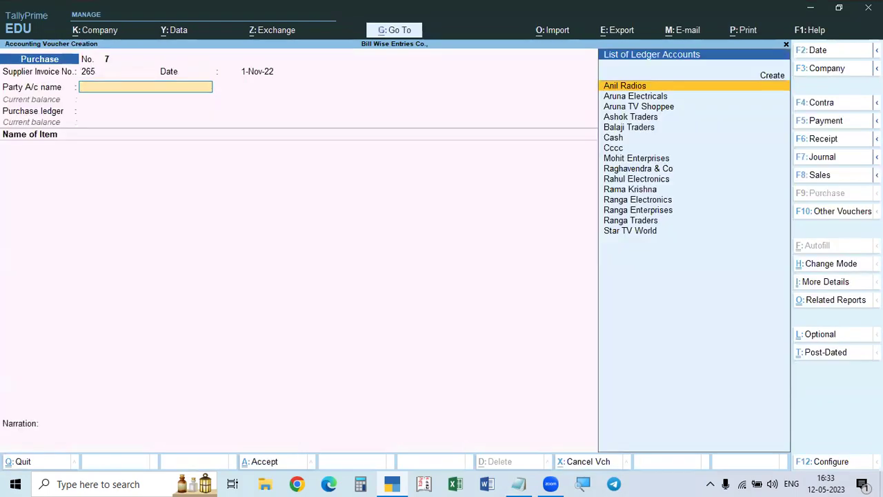
- Set the party account to Ashok Traders, accept its details, and choose Purchases as the purchase ledger
{"action": "type", "text": "As"}
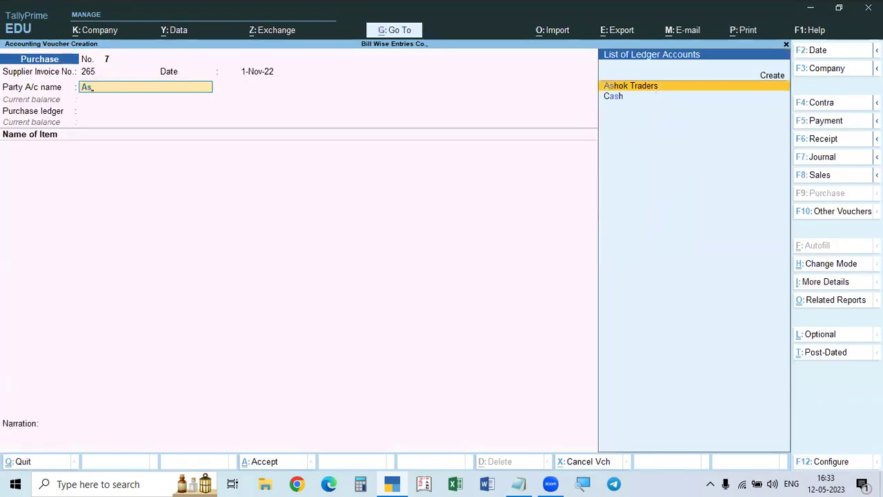
{"action": "key", "text": "Return"}
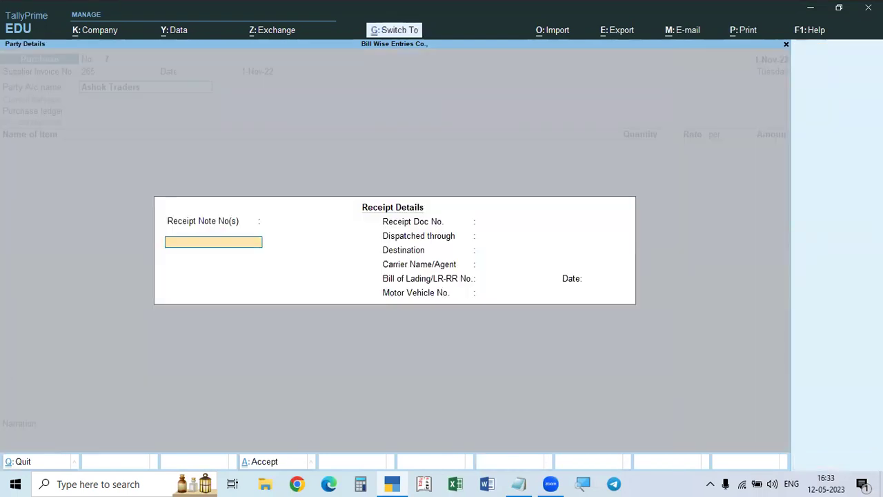
{"action": "key", "text": "Return"}
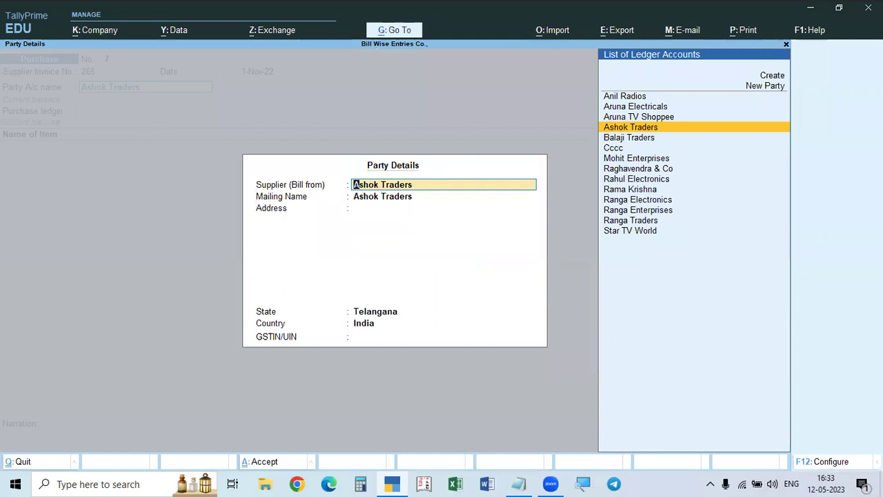
{"action": "type", "text": "A"}
{"action": "key", "text": "BackSpace"}
{"action": "key", "text": "Escape"}
{"action": "key", "text": "y"}
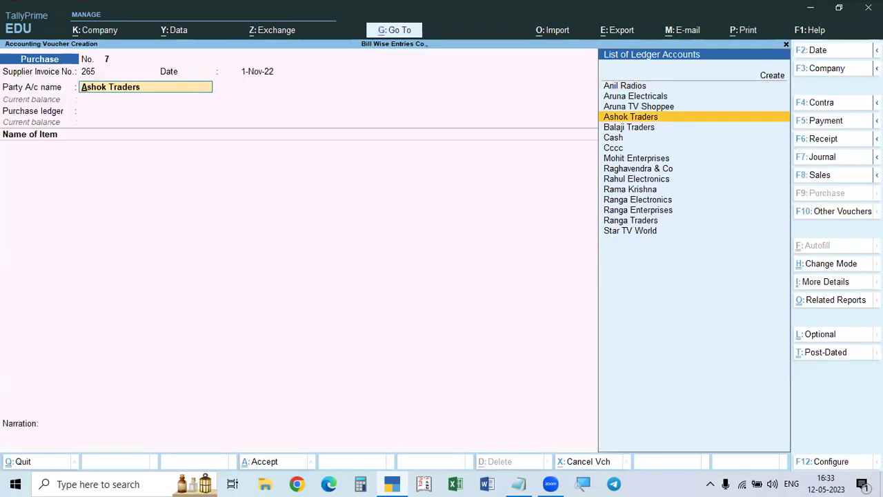
{"action": "key", "text": "Return"}
{"action": "key", "text": "ctrl+a"}
{"action": "key", "text": "ctrl+a"}
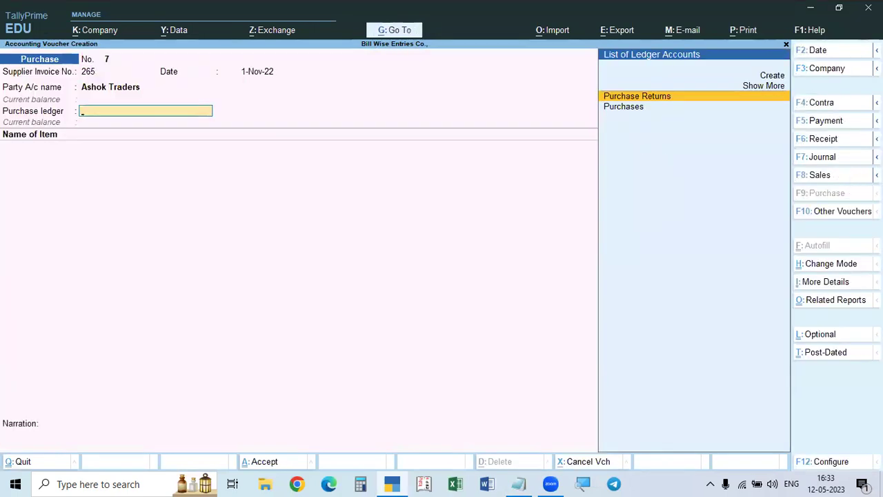
{"action": "key", "text": "Down"}
{"action": "key", "text": "Return"}
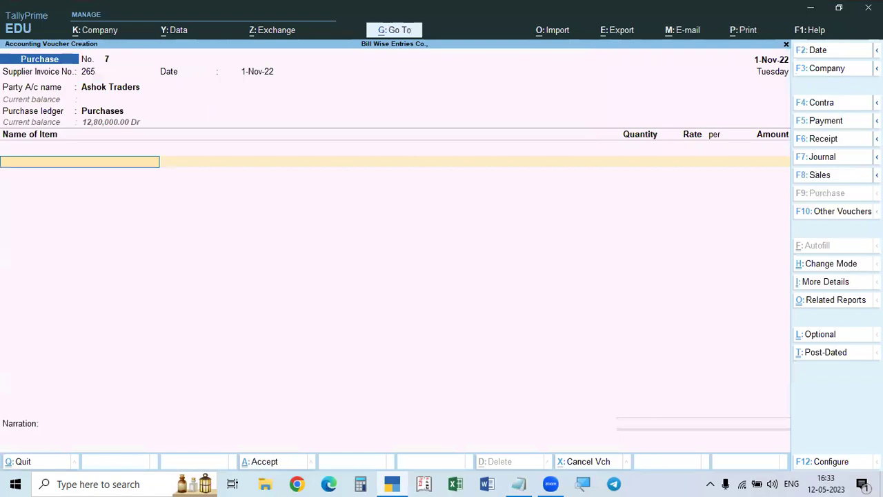
- Try to select Sony TV 30" as the first item, and discard the unsaved purchase voucher
{"action": "key", "text": "alt+Tab"}
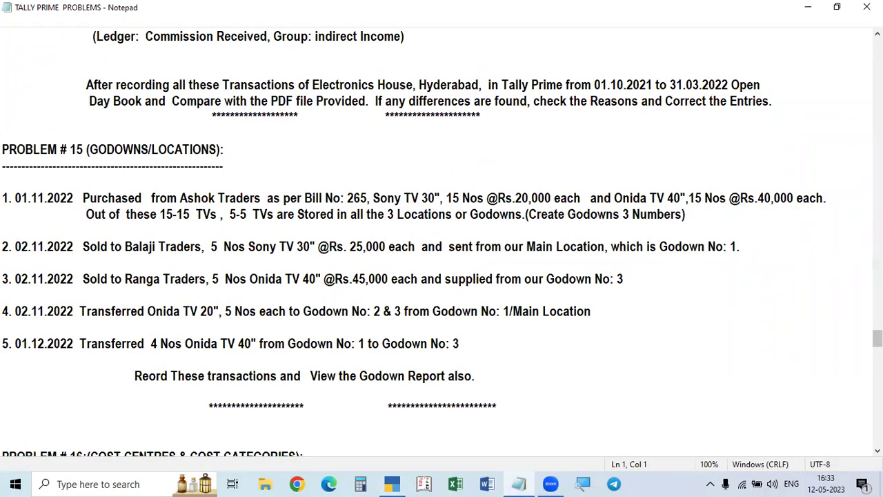
{"action": "key", "text": "alt+Tab"}
{"action": "type", "text": "s"}
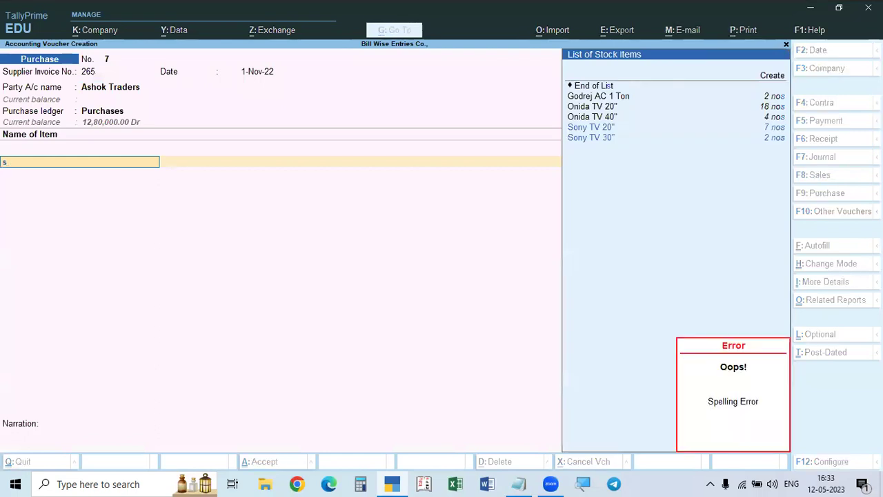
{"action": "type", "text": "on"}
{"action": "key", "text": "Down"}
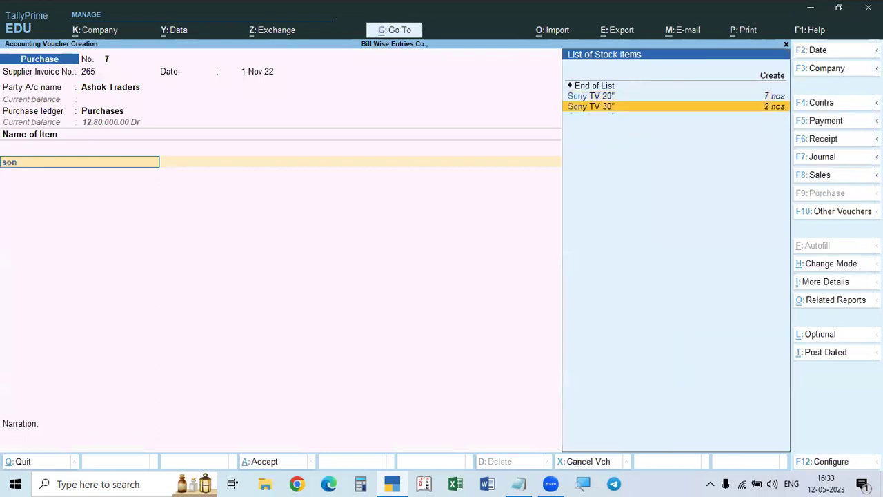
{"action": "key", "text": "alt+Tab"}
{"action": "key", "text": "alt+Tab"}
{"action": "key", "text": "BackSpace"}
{"action": "key", "text": "BackSpace"}
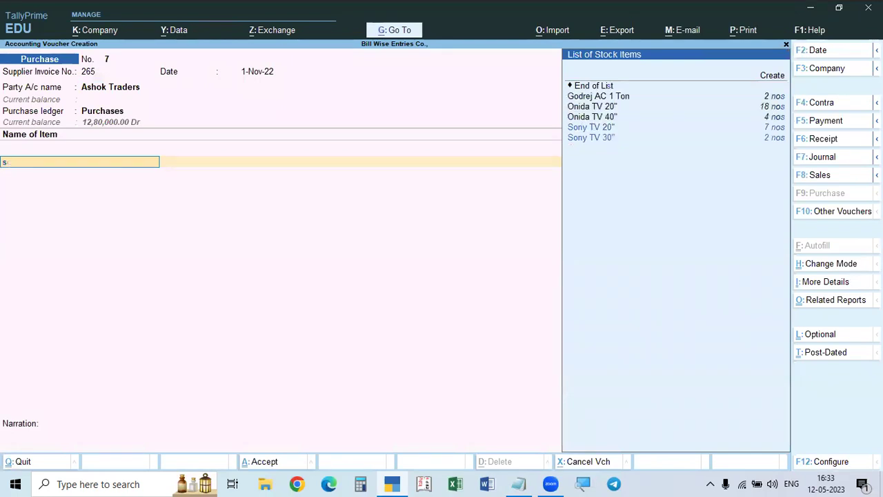
{"action": "key", "text": "BackSpace"}
{"action": "key", "text": "Escape"}
{"action": "key", "text": "y"}
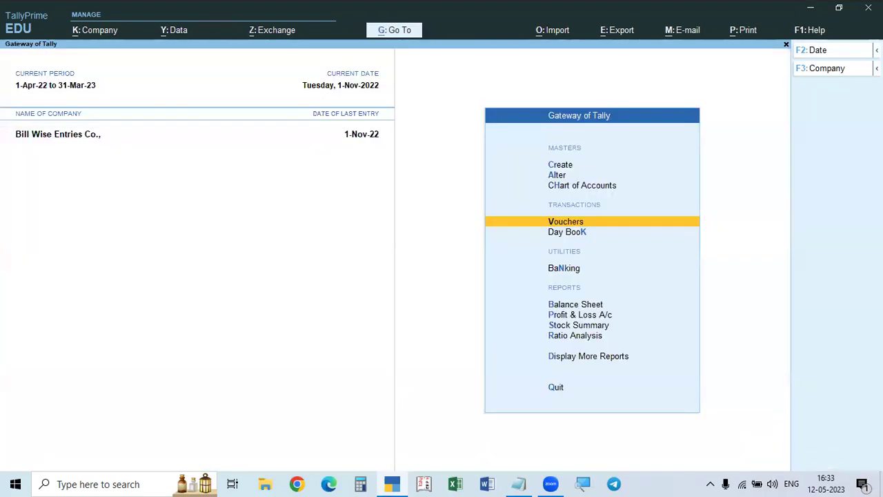
- Start a purchase voucher with supplier invoice number 265 dated 1-Nov-22, party Ashok Traders and purchase ledger Purchases
{"action": "key", "text": "Return"}
{"action": "type", "text": "265"}
{"action": "key", "text": "Return"}
{"action": "key", "text": "Return"}
{"action": "type", "text": "ashok"}
{"action": "key", "text": "Return"}
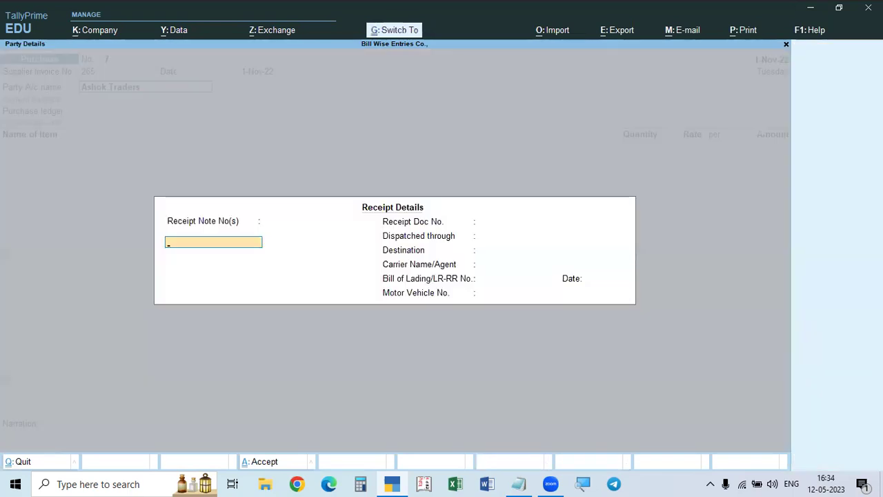
{"action": "key", "text": "ctrl+a"}
{"action": "key", "text": "ctrl+a"}
{"action": "key", "text": "Down"}
{"action": "key", "text": "Return"}
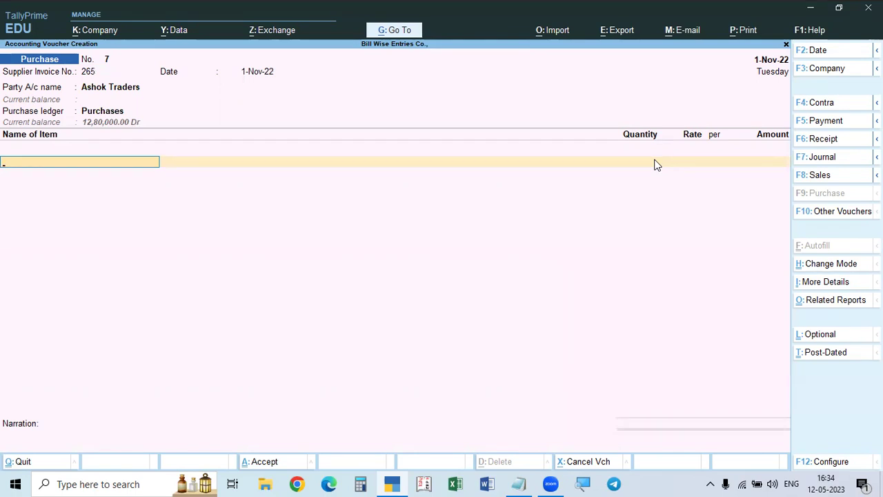
- Choose Sony TV 30" as the first item in the purchase voucher and check its godown split in the Notepad problem
{"action": "type", "text": "Son"}
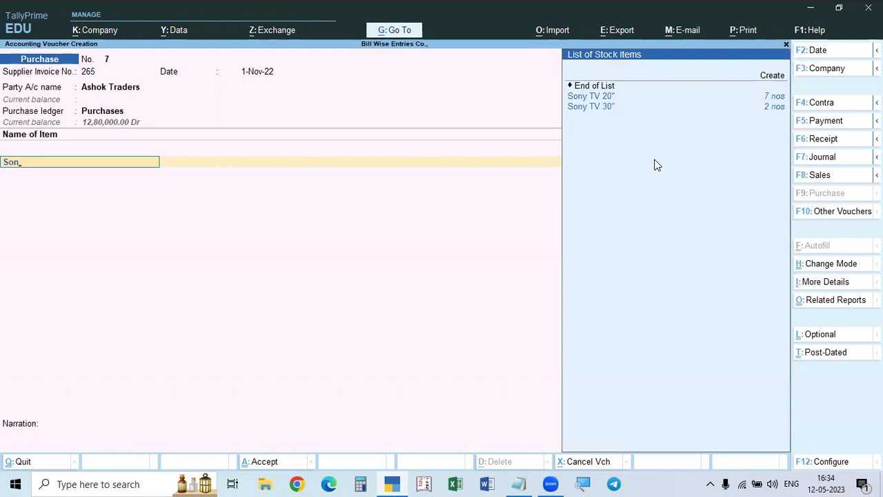
{"action": "key", "text": "Down"}
{"action": "key", "text": "Return"}
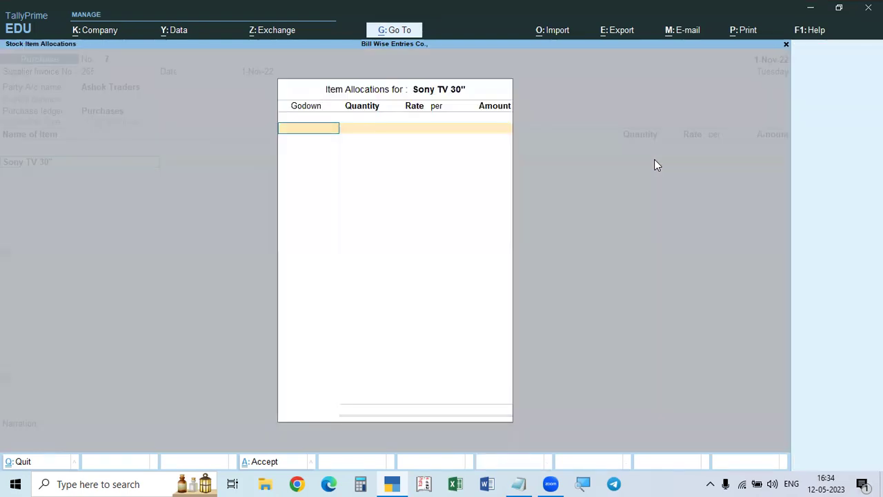
{"action": "key", "text": "alt+Tab"}
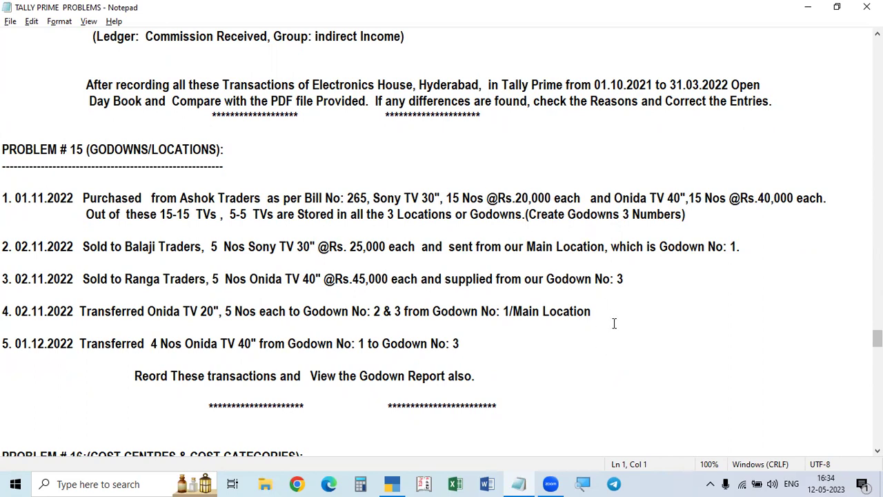
{"action": "key", "text": "alt+Tab"}
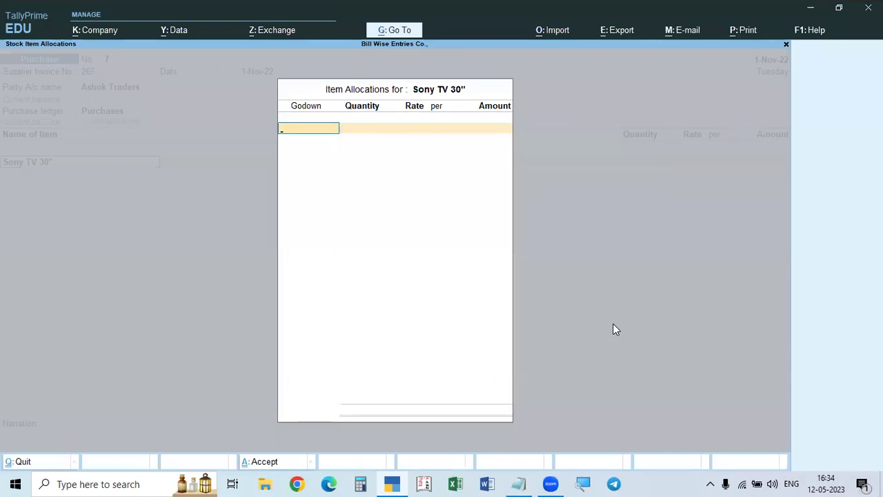
- Allocate 5 nos of Sony TV 30" to Godown 1 at a rate of 20,000, checking the rate in the Notepad problem
{"action": "key", "text": "Down"}
{"action": "key", "text": "Return"}
{"action": "type", "text": "5 nos"}
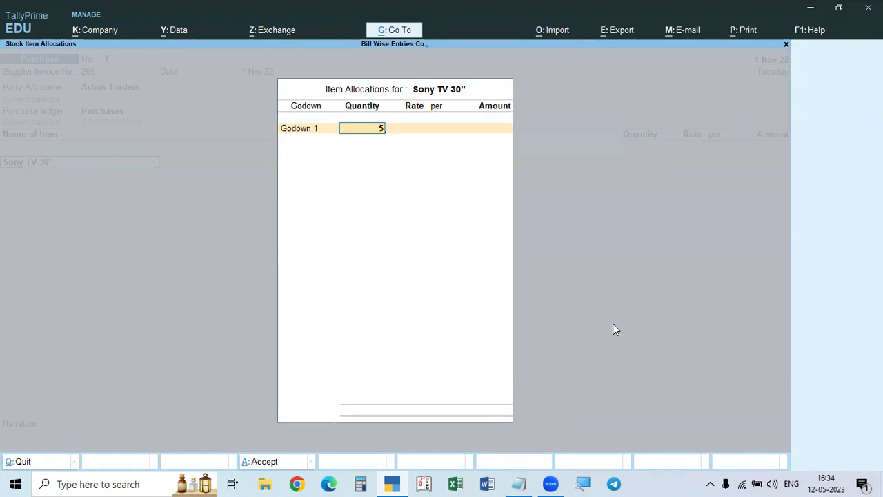
{"action": "key", "text": "Return"}
{"action": "key", "text": "alt+Tab"}
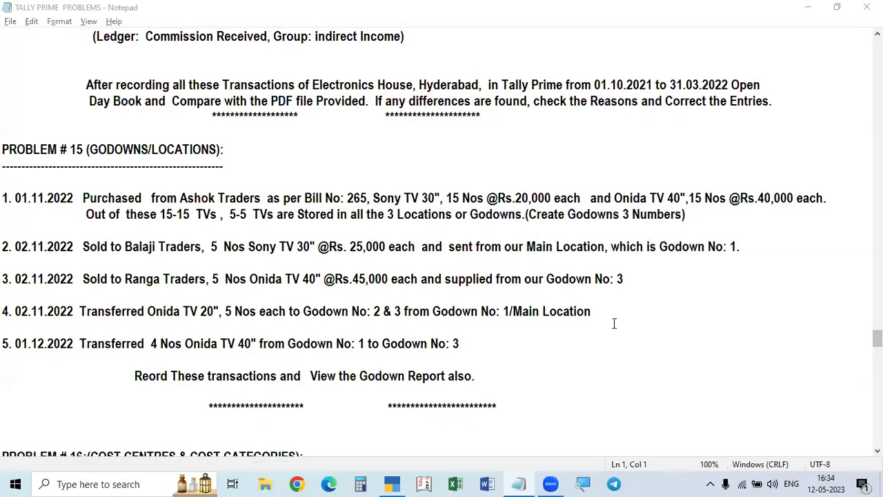
{"action": "key", "text": "alt+Tab"}
{"action": "type", "text": "20000"}
{"action": "key", "text": "Return"}
{"action": "key", "text": "Return"}
{"action": "key", "text": "Return"}
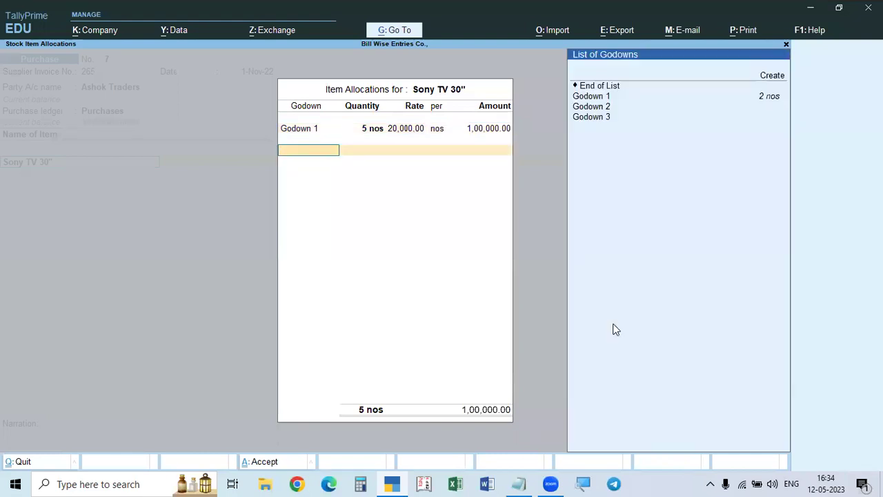
- Allocate 5 nos of Sony TV 30" to Godown 2 at the same rate of 20,000
{"action": "key", "text": "Down"}
{"action": "key", "text": "Down"}
{"action": "key", "text": "Down"}
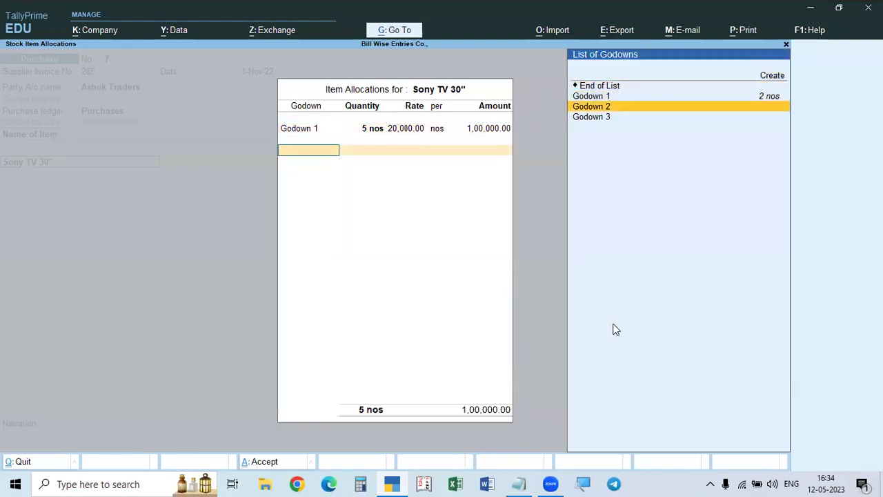
{"action": "key", "text": "Return"}
{"action": "type", "text": "5"}
{"action": "key", "text": "Return"}
{"action": "key", "text": "Return"}
{"action": "key", "text": "Return"}
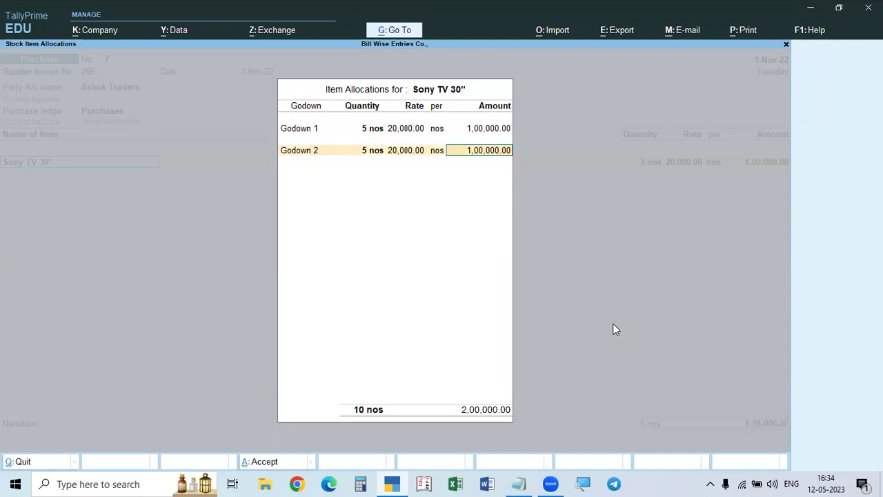
{"action": "key", "text": "Return"}
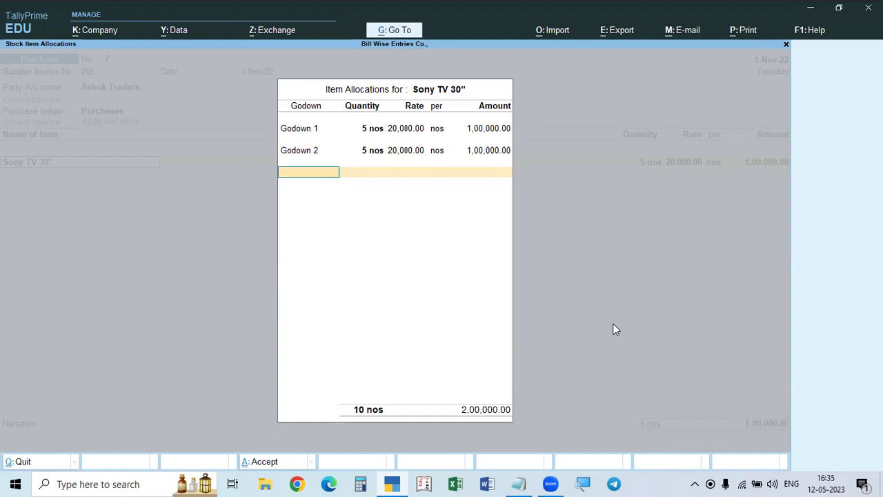
- Allocate 5 nos of Sony TV 30" to Godown 3 at 20,000 and finish the item's allocations
{"action": "type", "text": "G"}
{"action": "key", "text": "Down"}
{"action": "key", "text": "Down"}
{"action": "key", "text": "Return"}
{"action": "type", "text": "5"}
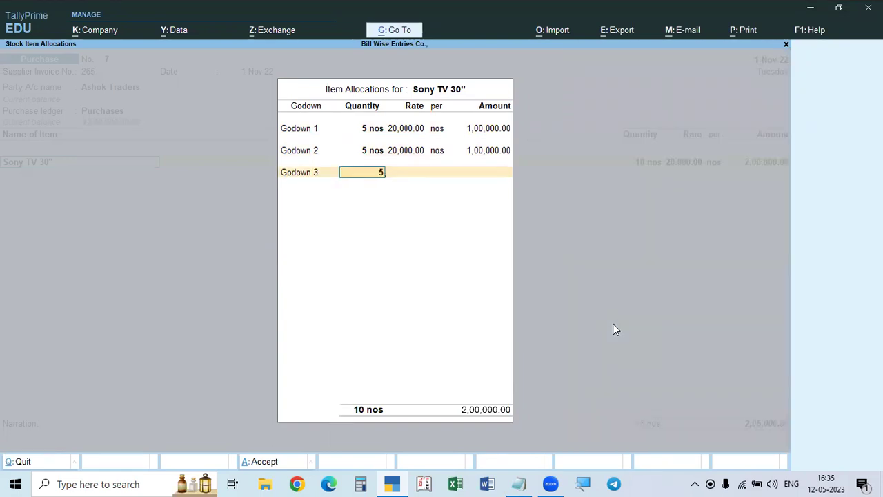
{"action": "key", "text": "Return"}
{"action": "key", "text": "Return"}
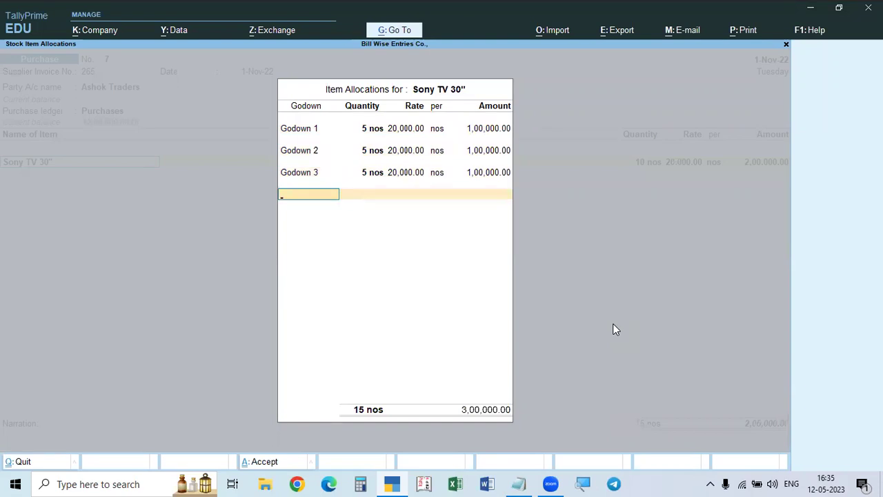
{"action": "key", "text": "Return"}
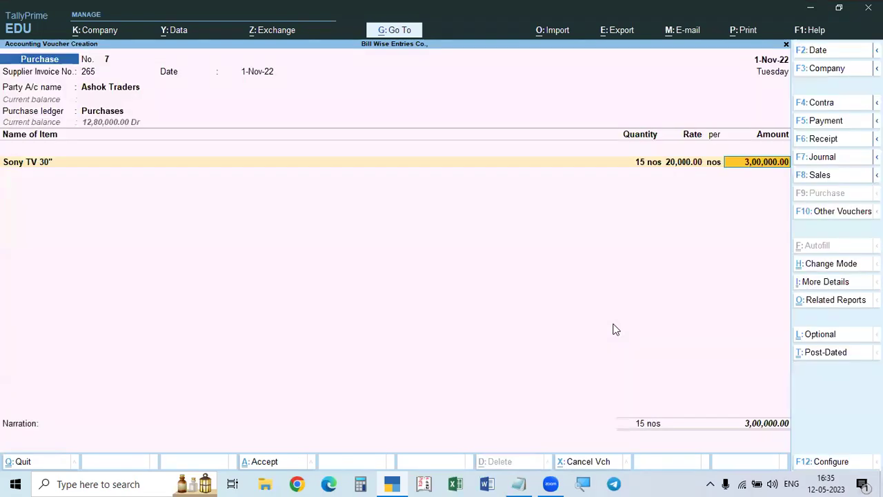
- Accept the Sony TV 30" amount, check the problem in Notepad, and choose Onida TV 40" as the second item
{"action": "key", "text": "alt+Tab"}
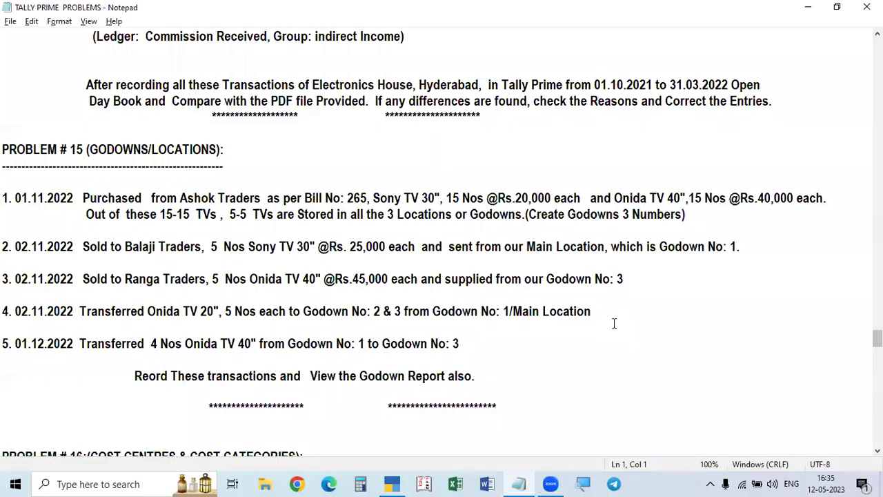
{"action": "key", "text": "alt+Tab"}
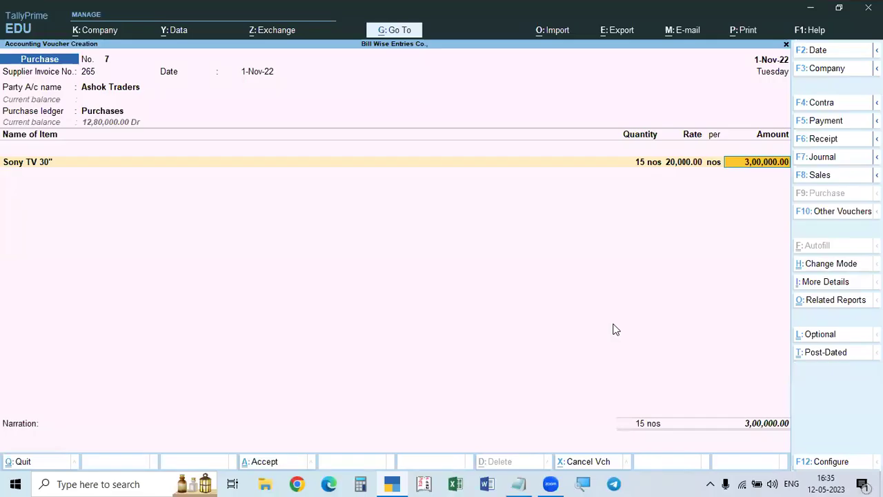
{"action": "key", "text": "Return"}
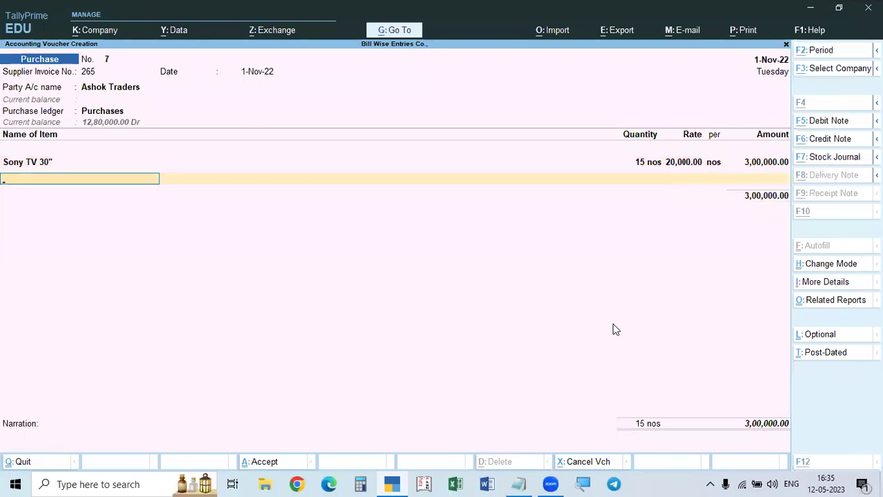
{"action": "key", "text": "alt+Tab"}
{"action": "key", "text": "alt+Tab"}
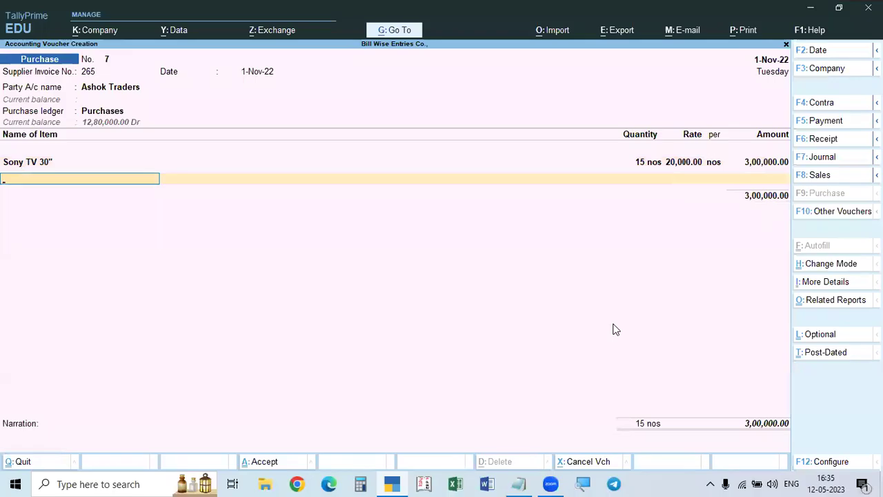
{"action": "type", "text": "Oni"}
{"action": "key", "text": "Down"}
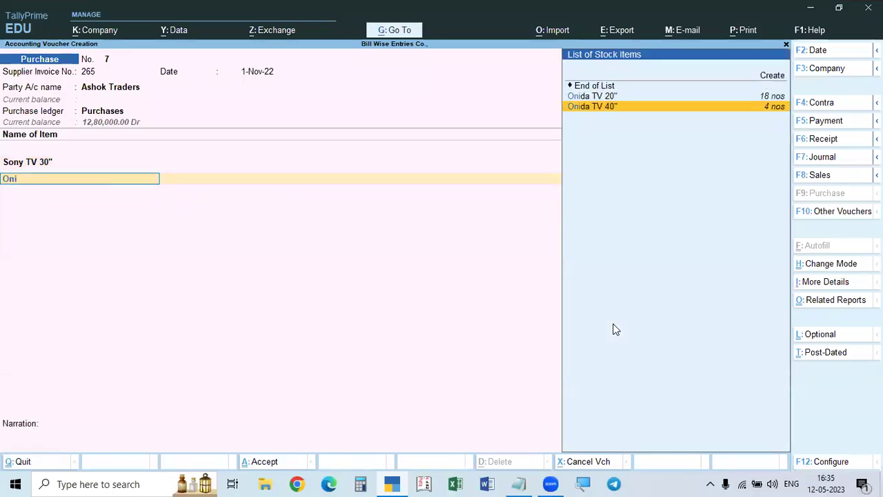
{"action": "key", "text": "Return"}
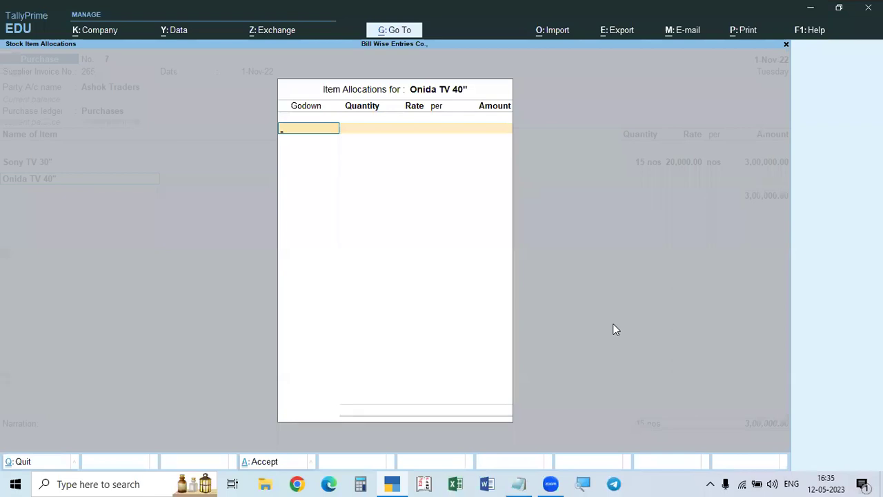
- Allocate 5 nos of Onida TV 40" to Godown 1 at a rate of 40,000, checking the rate in the Notepad problem
{"action": "key", "text": "Return"}
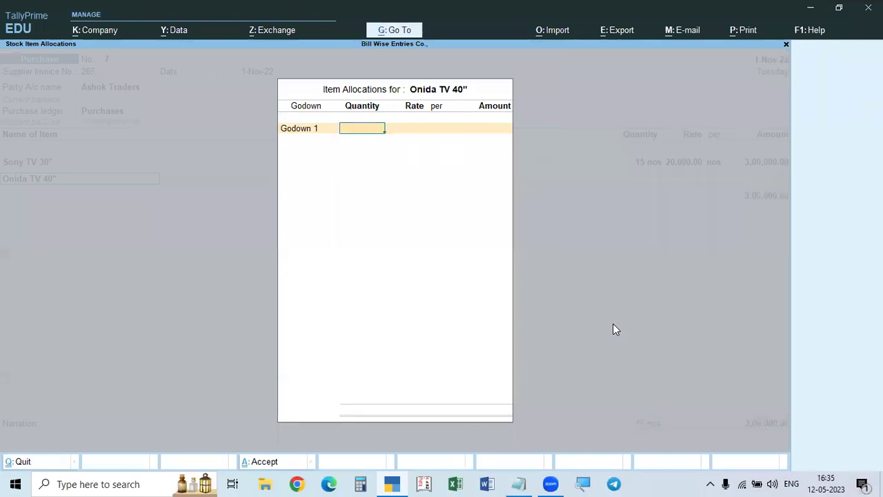
{"action": "type", "text": "5"}
{"action": "key", "text": "Return"}
{"action": "key", "text": "alt+Tab"}
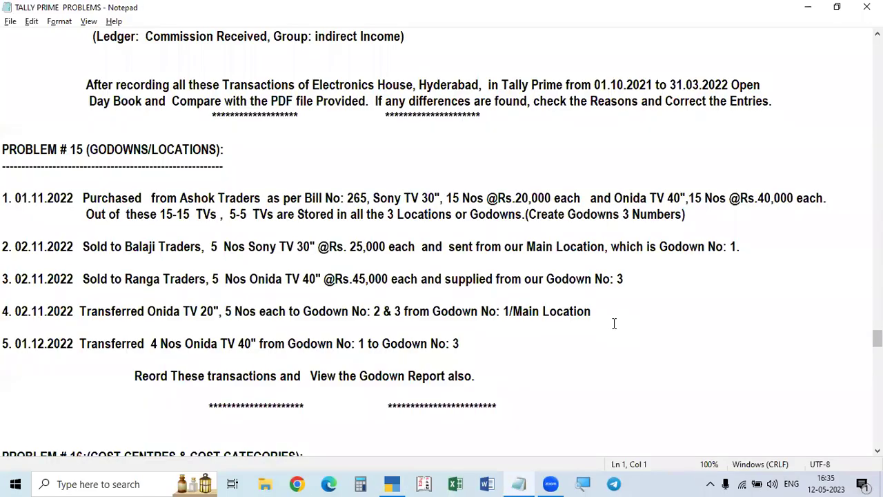
{"action": "key", "text": "alt+Tab"}
{"action": "type", "text": "40,000"}
{"action": "key", "text": "Return"}
{"action": "key", "text": "Return"}
- Allocate 5 nos of Onida TV 40" to Godown 2 at the same rate of 40,000
{"action": "type", "text": "2"}
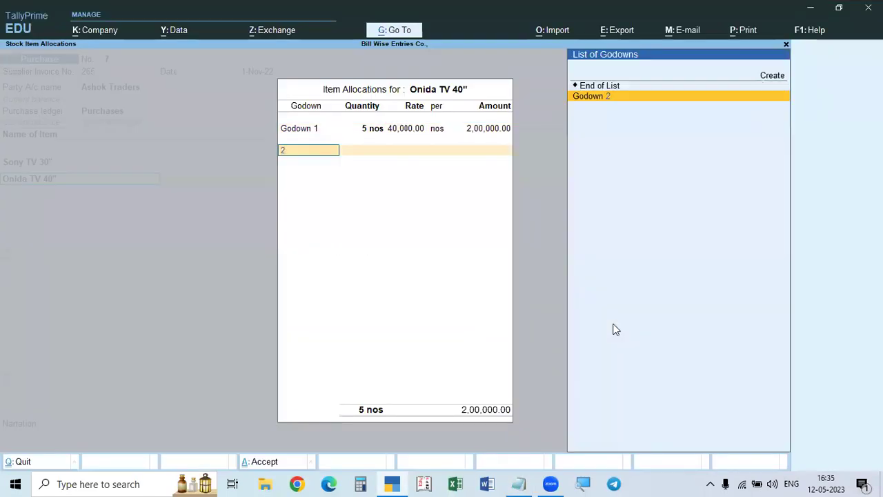
{"action": "key", "text": "Return"}
{"action": "type", "text": "5"}
{"action": "key", "text": "Return"}
{"action": "key", "text": "Return"}
{"action": "key", "text": "Return"}
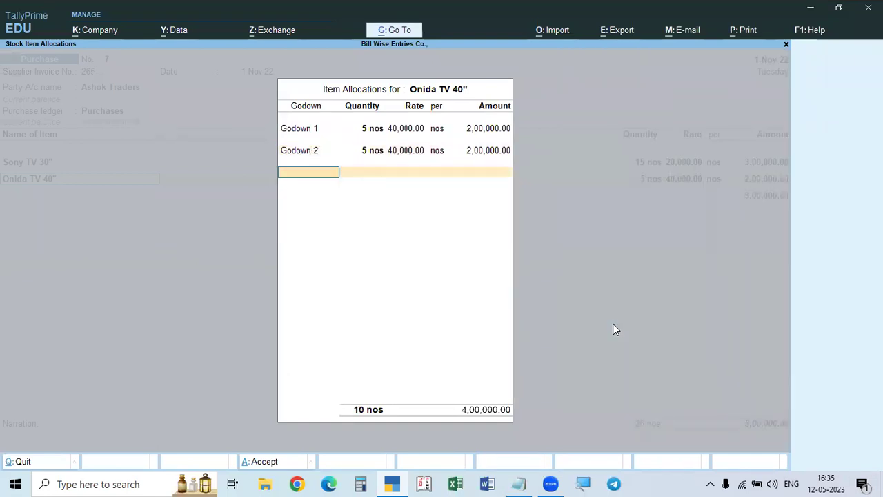
- Allocate 5 nos of Onida TV 40" to Godown 3 at 40,000 and finish the item's allocations
{"action": "type", "text": "3"}
{"action": "key", "text": "Return"}
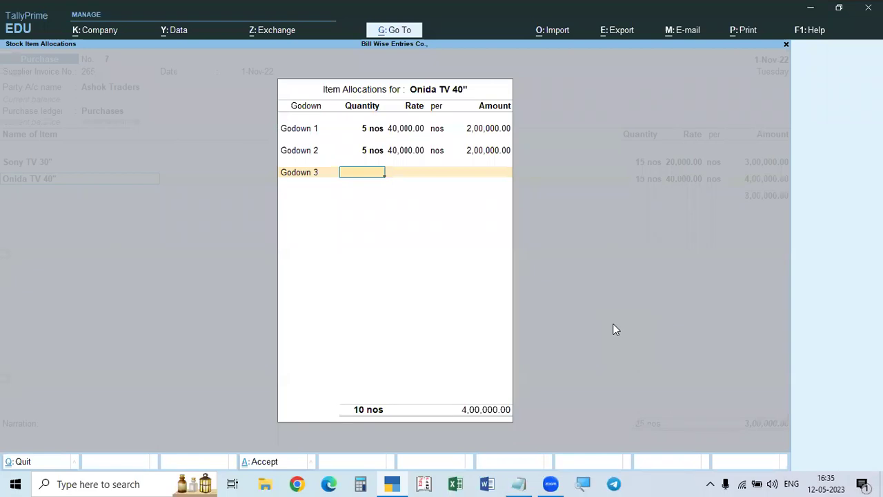
{"action": "type", "text": "5"}
{"action": "key", "text": "Return"}
{"action": "key", "text": "Return"}
{"action": "key", "text": "Return"}
{"action": "key", "text": "Return"}
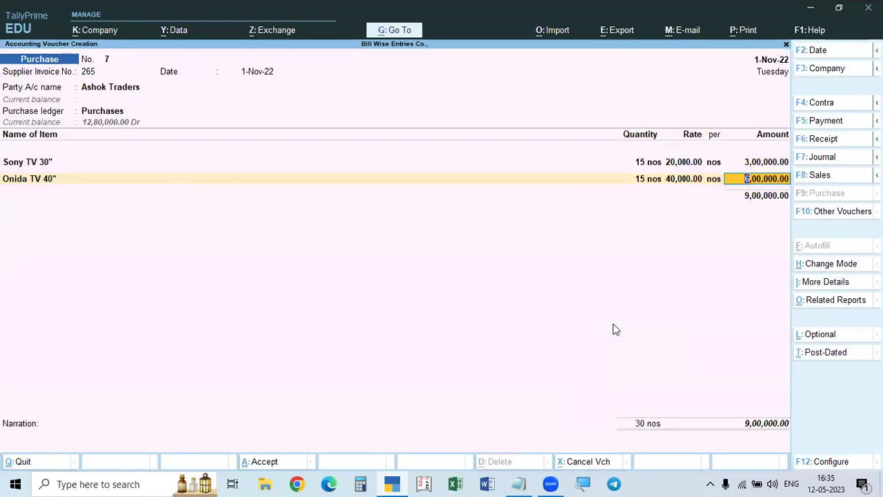
- Close the item list and add the Cgst and Sgst ledgers with their calculated amounts to the purchase voucher
{"action": "key", "text": "Return"}
{"action": "key", "text": "Return"}
{"action": "type", "text": "cgst"}
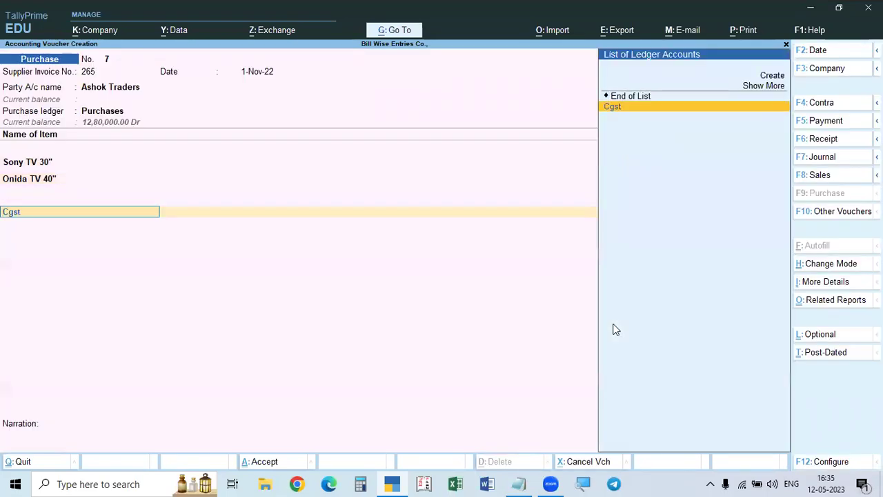
{"action": "key", "text": "Return"}
{"action": "key", "text": "Return"}
{"action": "type", "text": "sgst"}
{"action": "key", "text": "Return"}
{"action": "key", "text": "Return"}
{"action": "key", "text": "Return"}
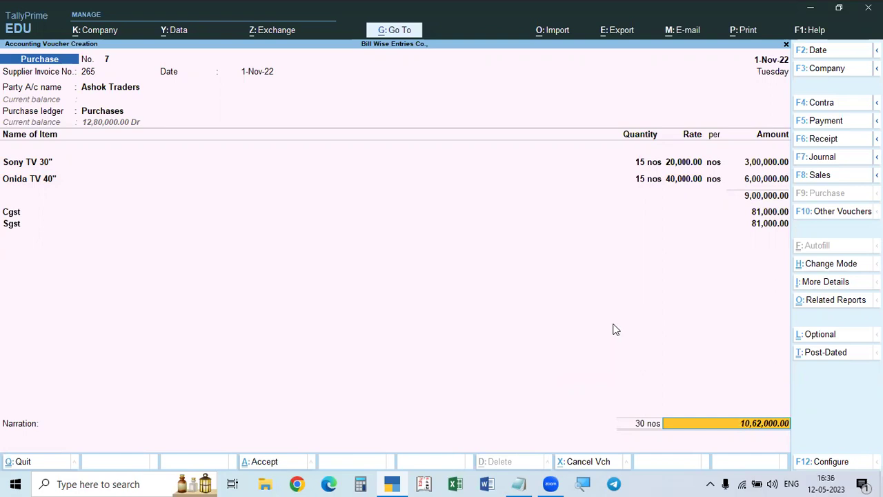
- Record the full bill amount for Ashok Traders as New Ref 265, leave the narration blank, and save the purchase voucher
{"action": "key", "text": "Return"}
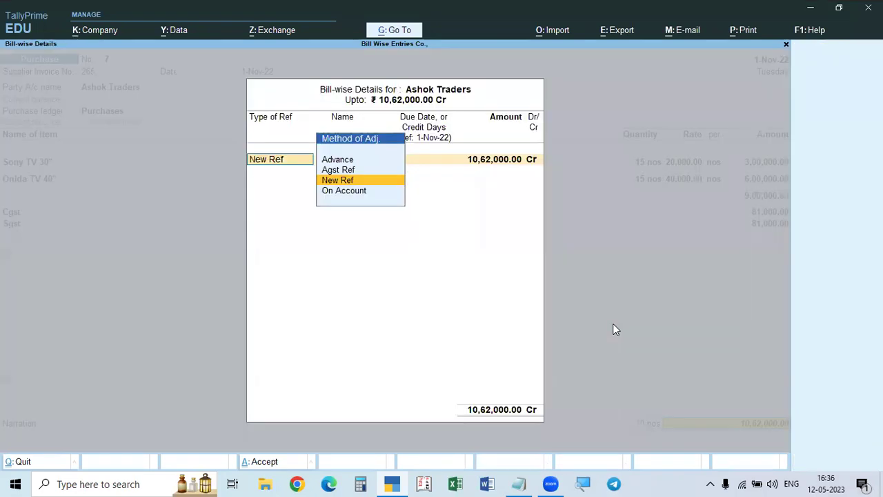
{"action": "key", "text": "Return"}
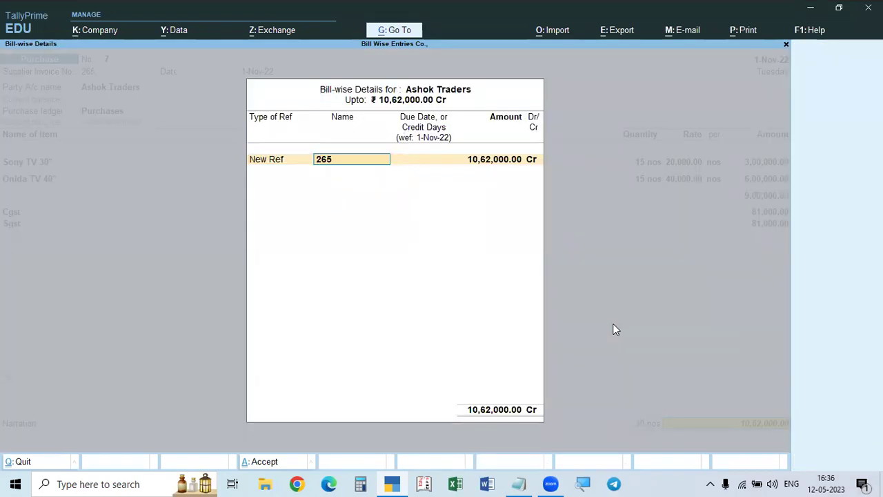
{"action": "key", "text": "Return"}
{"action": "key", "text": "Return"}
{"action": "key", "text": "Return"}
{"action": "key", "text": "Return"}
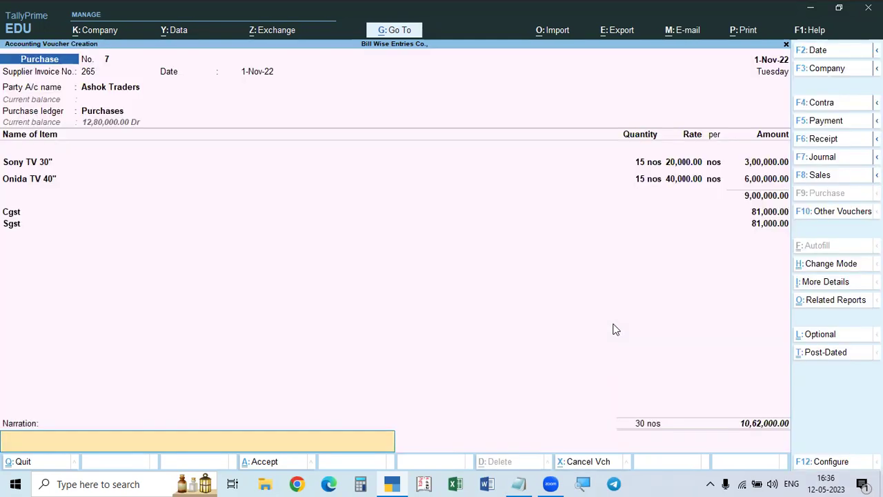
{"action": "key", "text": "Return"}
{"action": "key", "text": "Return"}
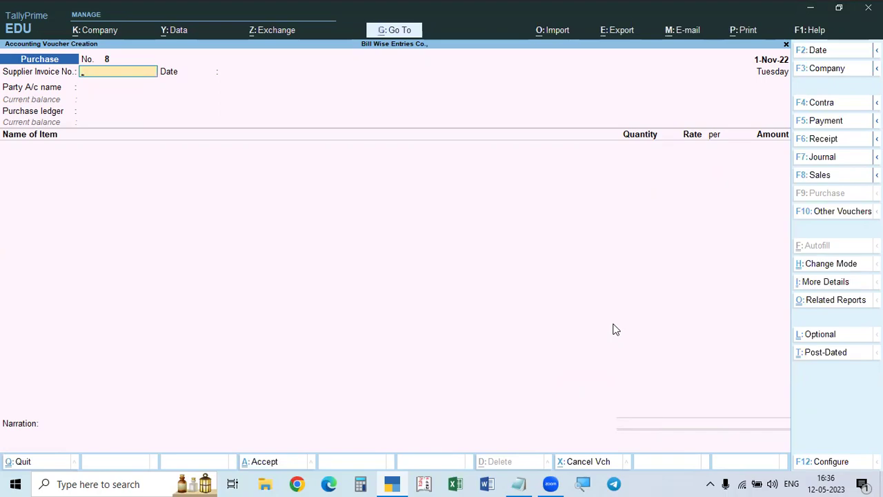
- Set the voucher date to 2-11-2022, start a sales voucher, and check the sale to Balaji Traders in the Notepad problem
{"action": "key", "text": "alt+Tab"}
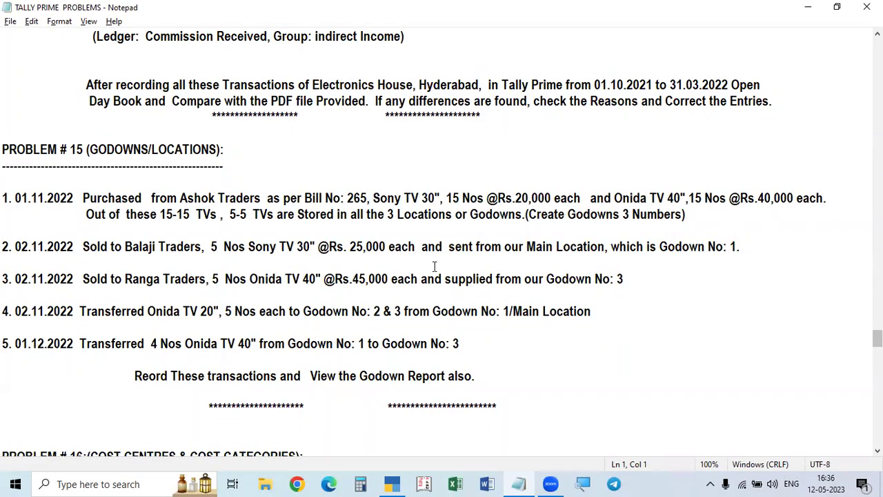
{"action": "key", "text": "alt+Tab"}
{"action": "key", "text": "F2"}
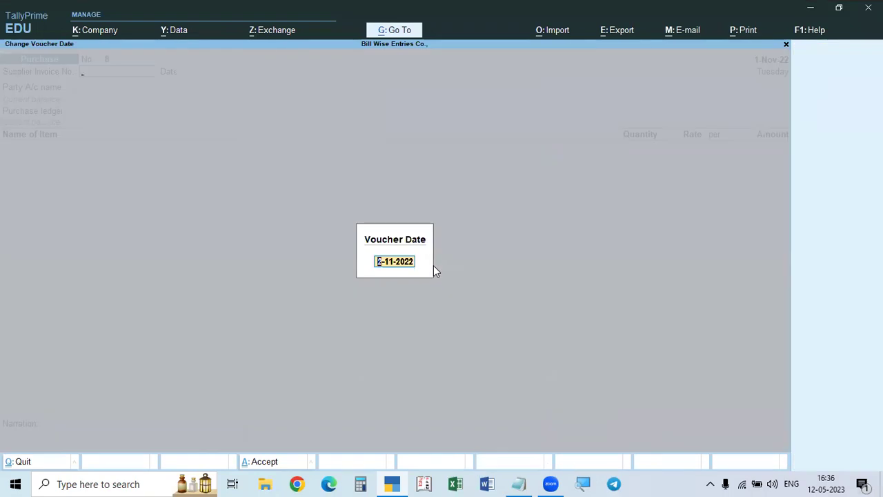
{"action": "key", "text": "Return"}
{"action": "key", "text": "F8"}
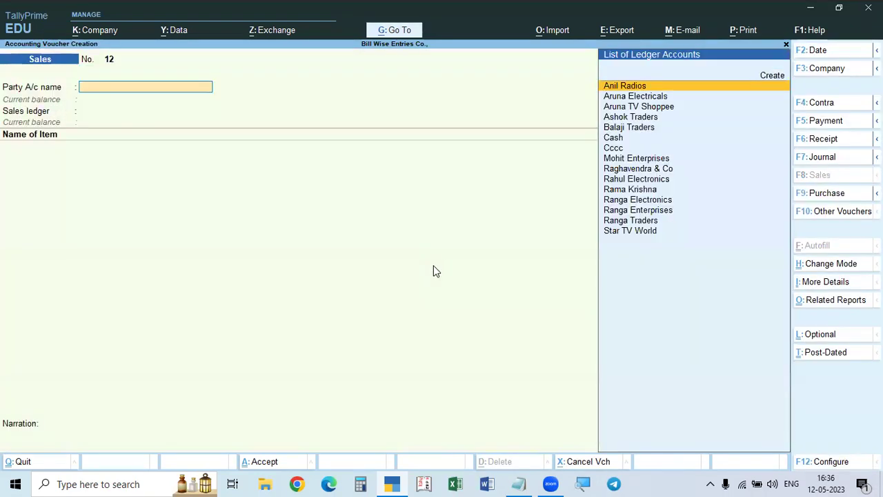
{"action": "key", "text": "alt+Tab"}
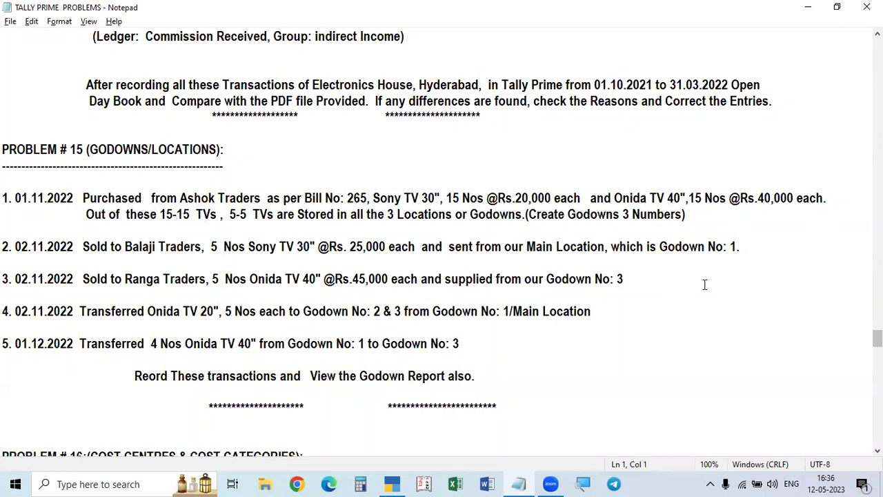
- Switch back to TallyPrime, set Balaji Traders as the party, accept the dispatch and party details, and choose the Sales ledger
{"action": "key", "text": "alt+Tab"}
{"action": "type", "text": "Bal"}
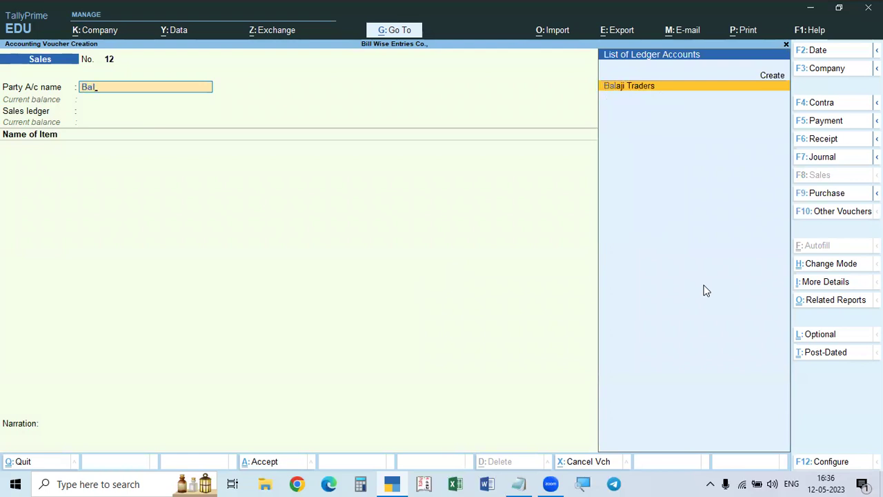
{"action": "key", "text": "Return"}
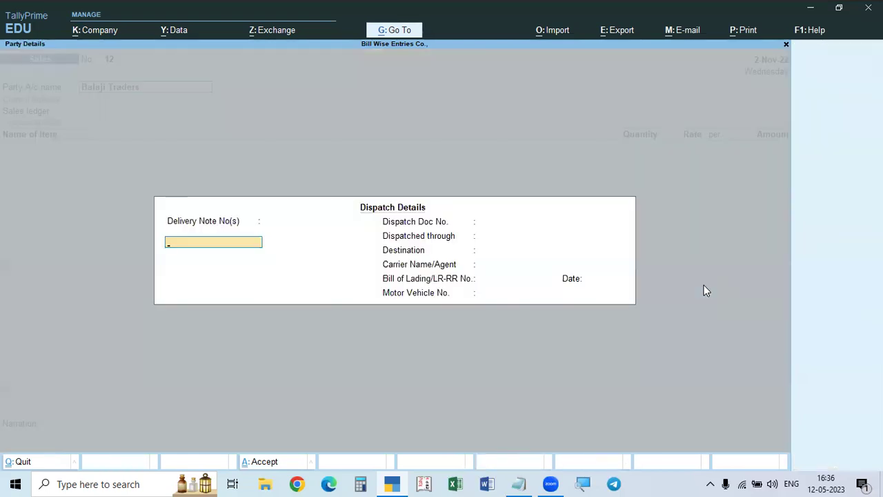
{"action": "key", "text": "ctrl+a"}
{"action": "type", "text": "A"}
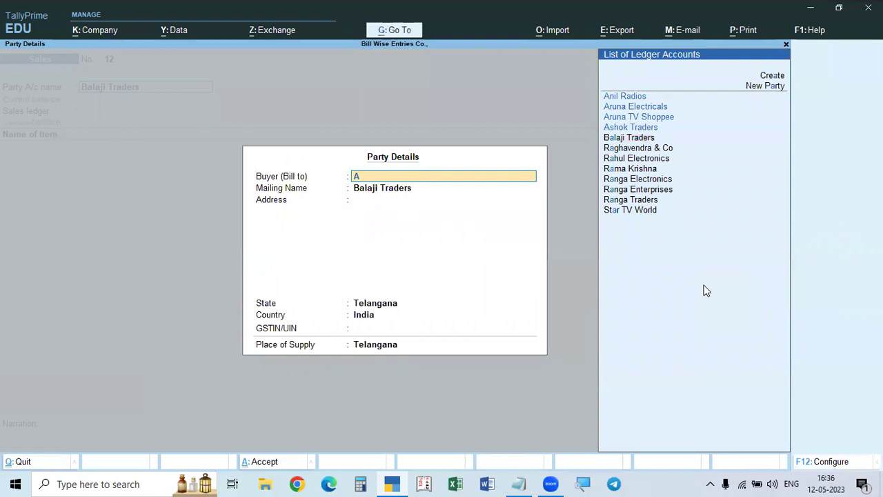
{"action": "key", "text": "BackSpace"}
{"action": "key", "text": "Escape"}
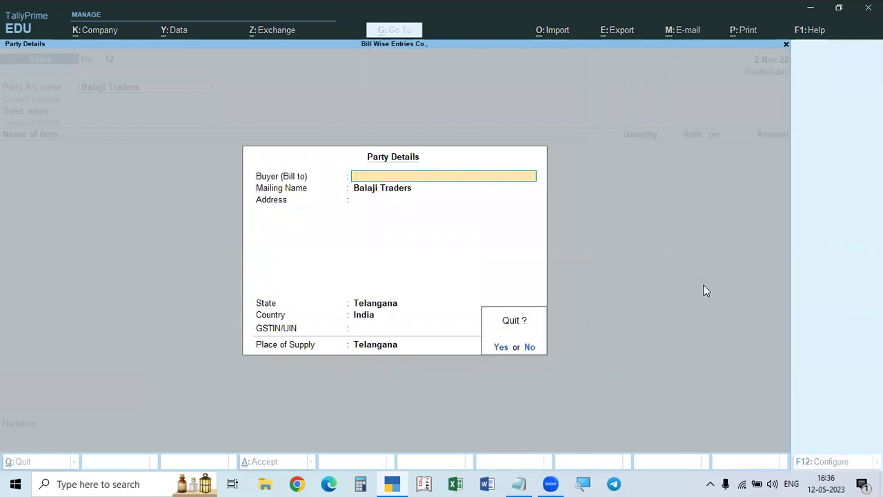
{"action": "type", "text": "nBalaji Traders"}
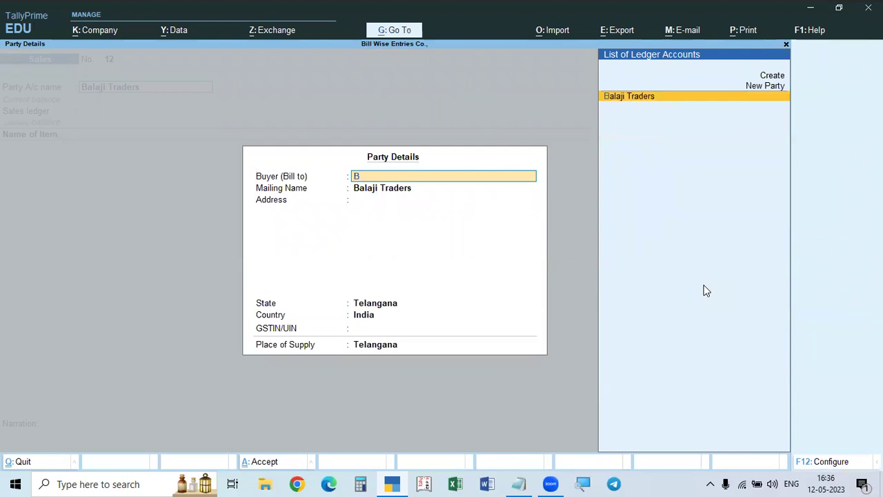
{"action": "key", "text": "Return"}
{"action": "key", "text": "ctrl+a"}
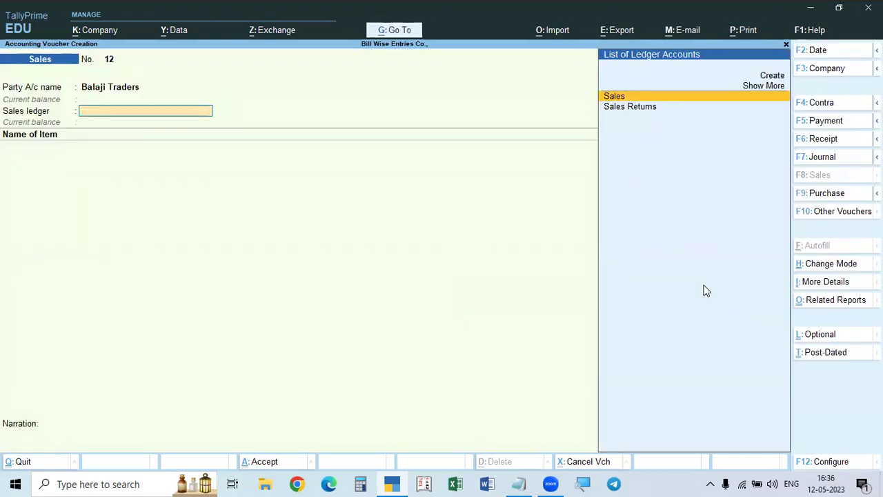
{"action": "key", "text": "Return"}
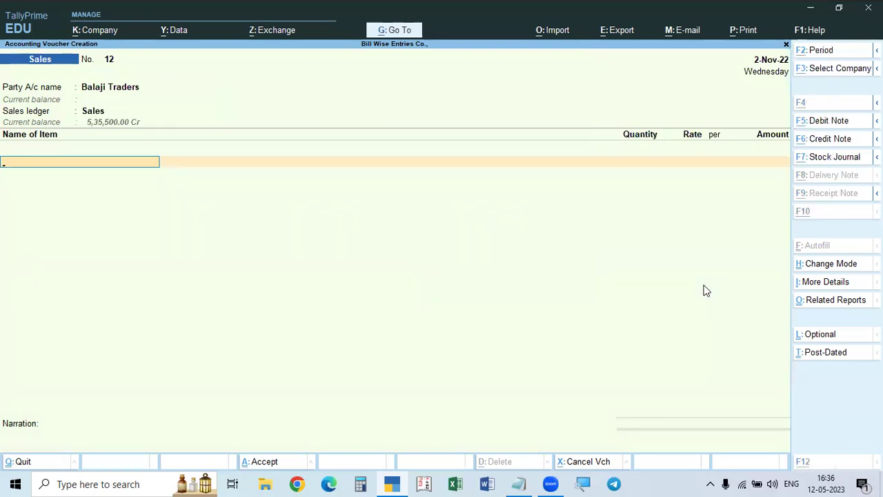
- Add Sony TV 30" as the item sold, checking it against the Balaji Traders sale in the Notepad problem
{"action": "key", "text": "alt+Tab"}
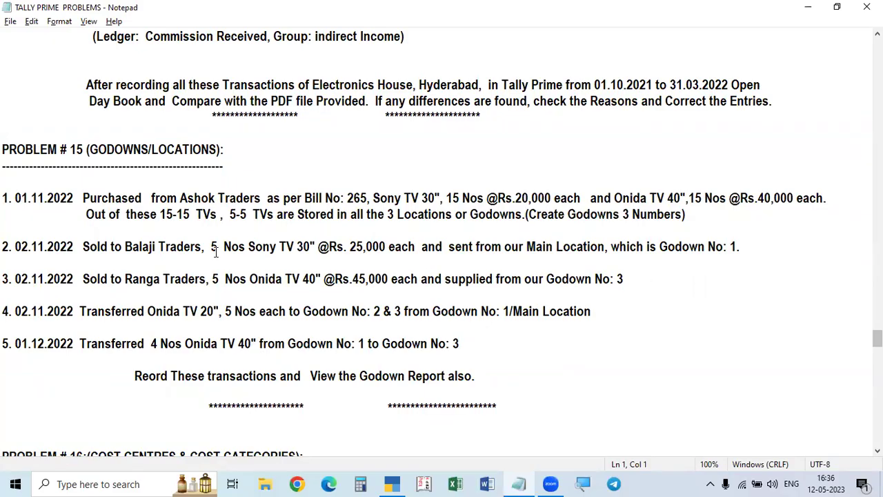
{"action": "key", "text": "alt+Tab"}
{"action": "type", "text": "Son"}
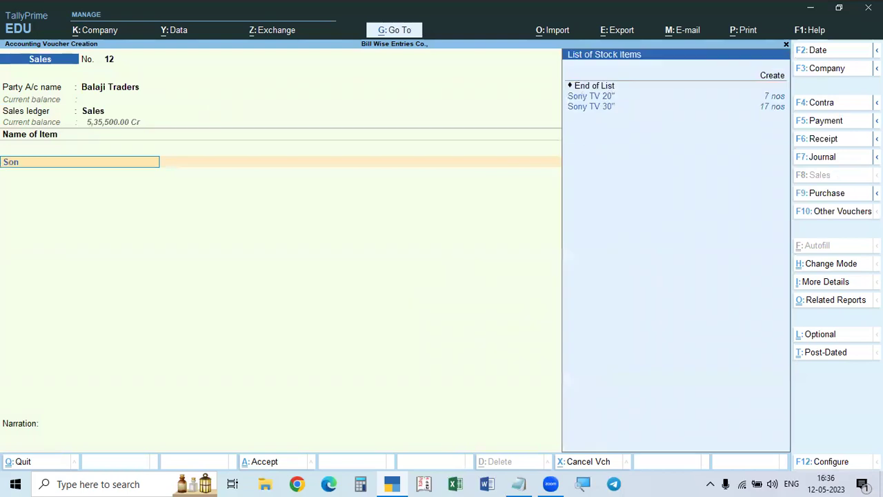
{"action": "key", "text": "Down"}
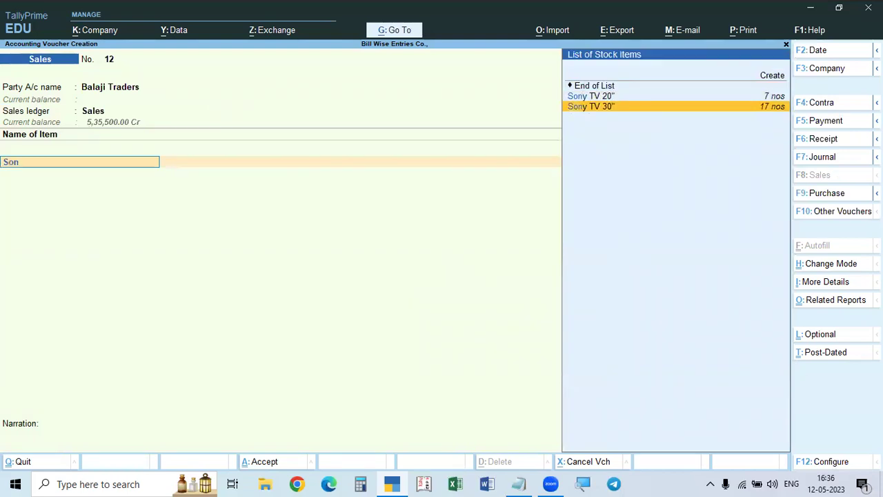
{"action": "key", "text": "alt+Tab"}
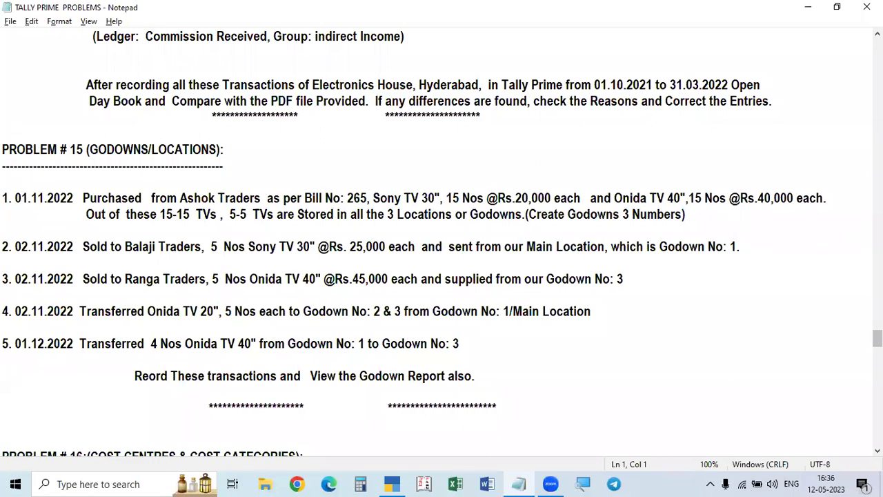
{"action": "key", "text": "alt+Tab"}
{"action": "key", "text": "Return"}
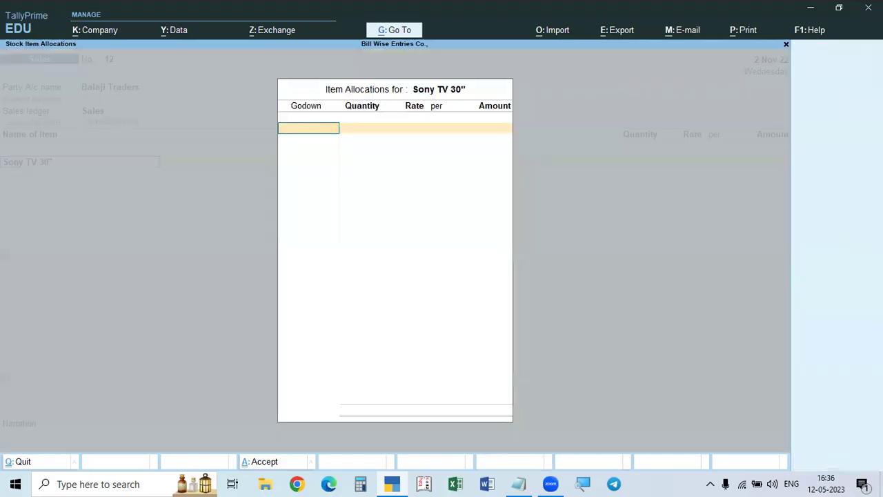
- Allocate 5 nos of Sony TV 30" from Godown 1, as stated in the Notepad problem
{"action": "key", "text": "alt+Tab"}
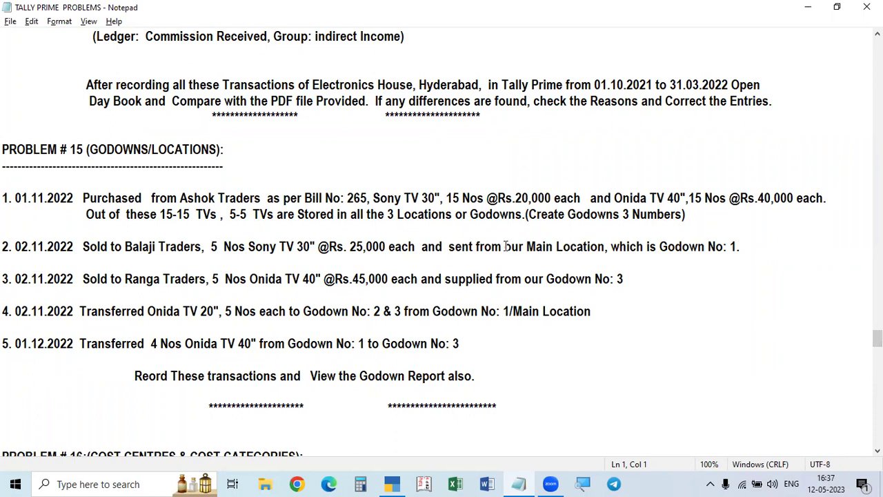
{"action": "key", "text": "alt+Tab"}
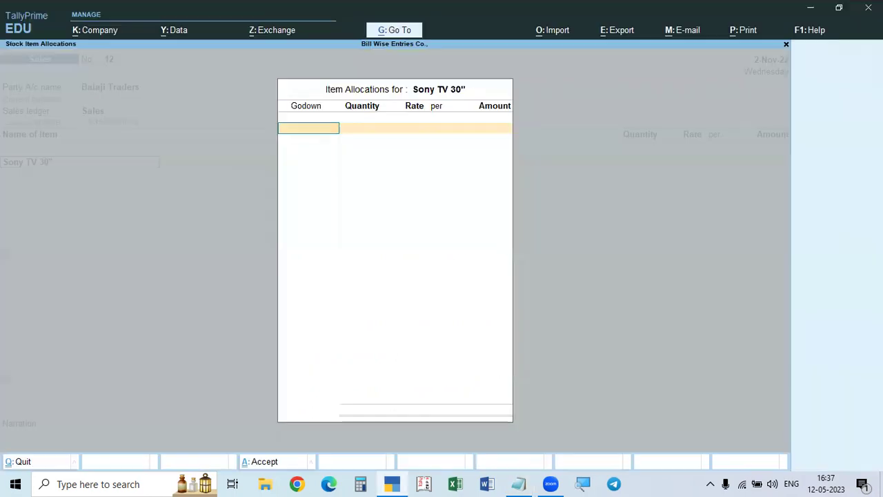
{"action": "type", "text": "1"}
{"action": "key", "text": "Return"}
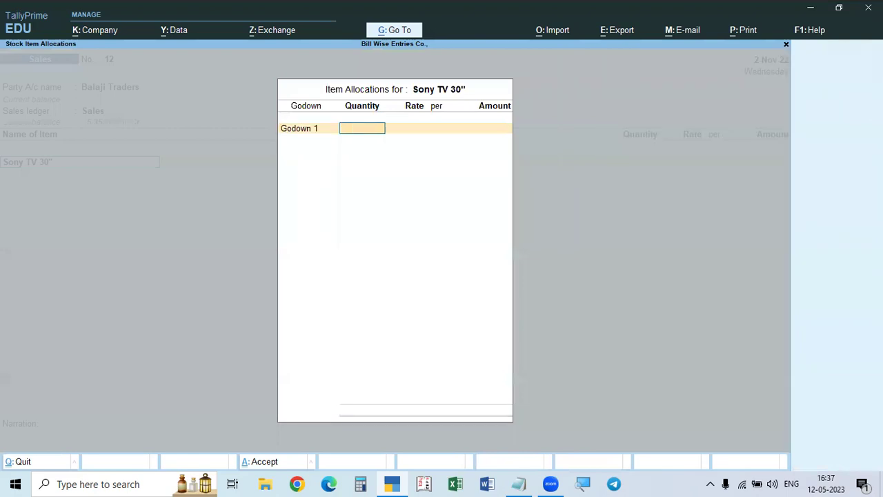
{"action": "key", "text": "alt+Tab"}
{"action": "key", "text": "alt+Tab"}
{"action": "type", "text": "5"}
{"action": "key", "text": "Return"}
- Set the Sony TV 30" rate to 25,000 per the Notepad problem and finish the item's allocations
{"action": "key", "text": "alt+Tab"}
{"action": "key", "text": "alt+Tab"}
{"action": "type", "text": "25000"}
{"action": "key", "text": "Return"}
{"action": "key", "text": "Return"}
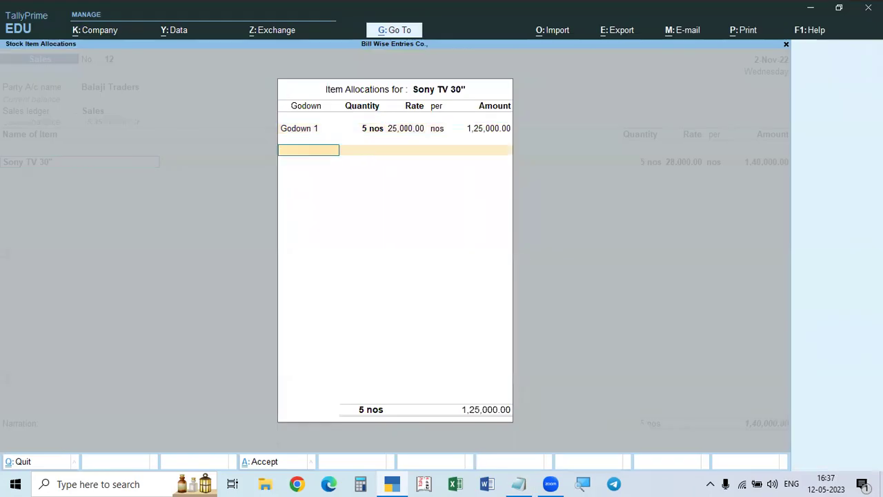
{"action": "key", "text": "Return"}
{"action": "key", "text": "alt+Tab"}
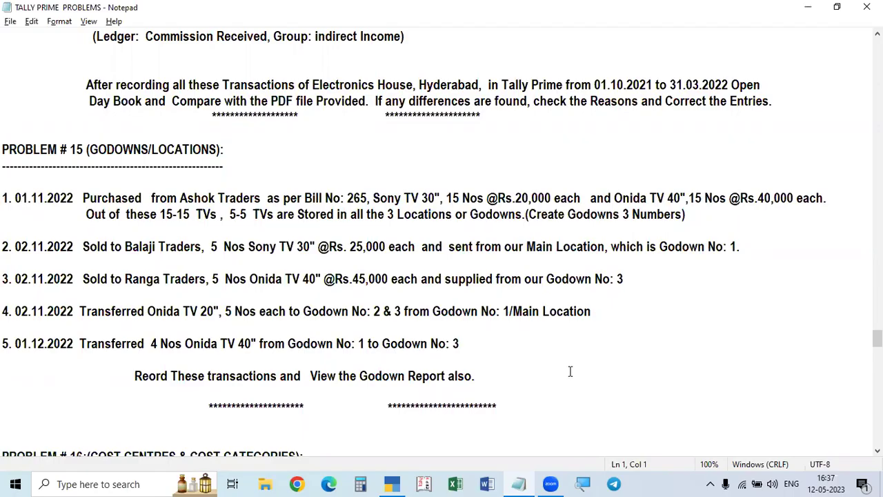
{"action": "key", "text": "alt+Tab"}
{"action": "key", "text": "Return"}
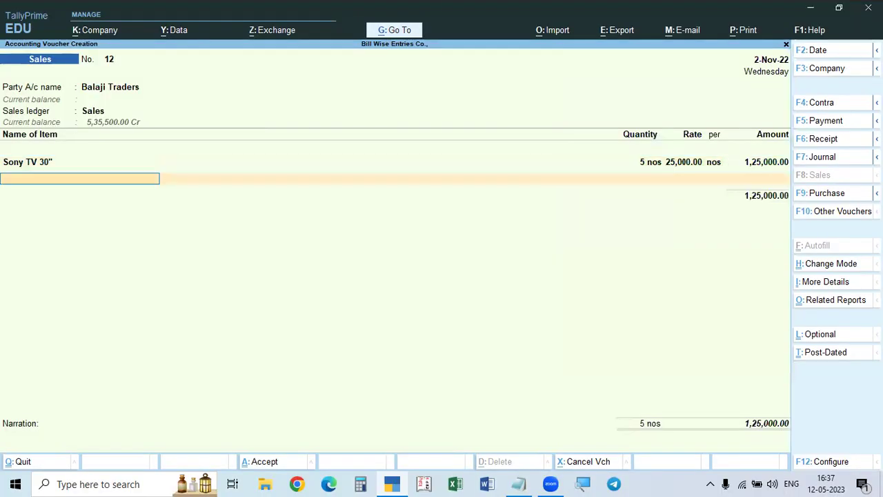
- Close the item list and add the Cgst and Sgst ledgers with their calculated amounts to the sales voucher
{"action": "key", "text": "Return"}
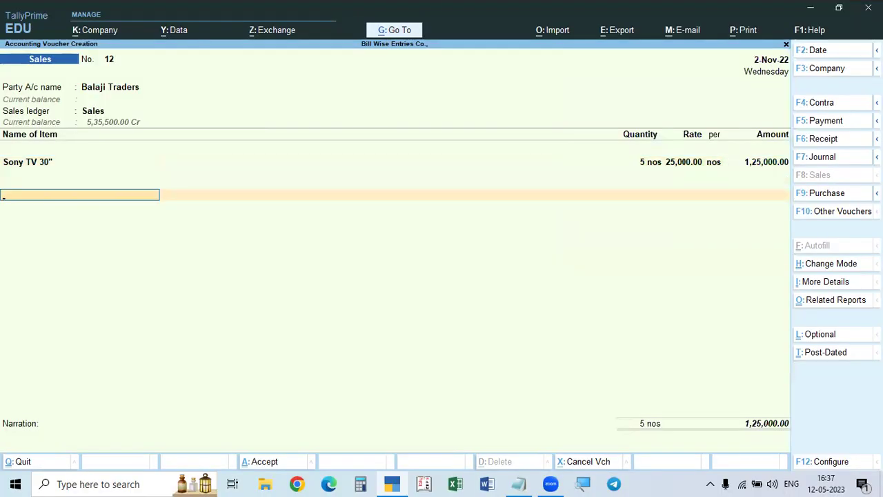
{"action": "type", "text": "cgst"}
{"action": "key", "text": "Return"}
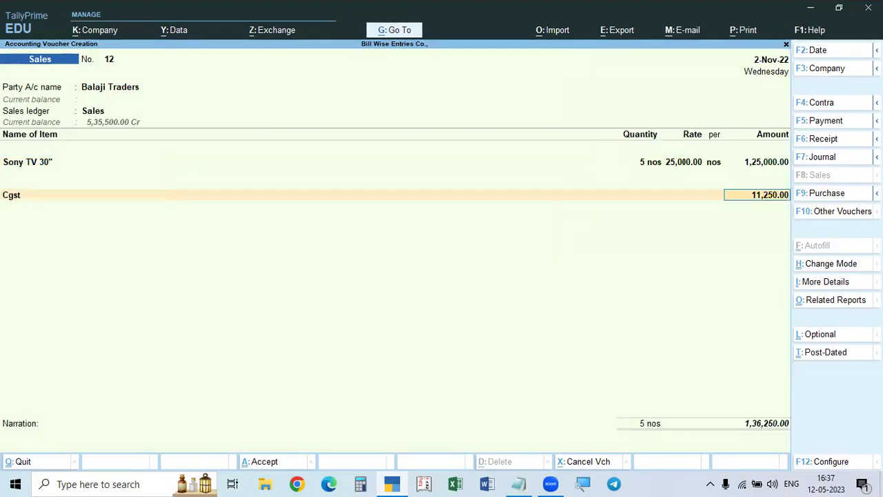
{"action": "key", "text": "Return"}
{"action": "type", "text": "sgst"}
{"action": "key", "text": "Return"}
{"action": "key", "text": "Return"}
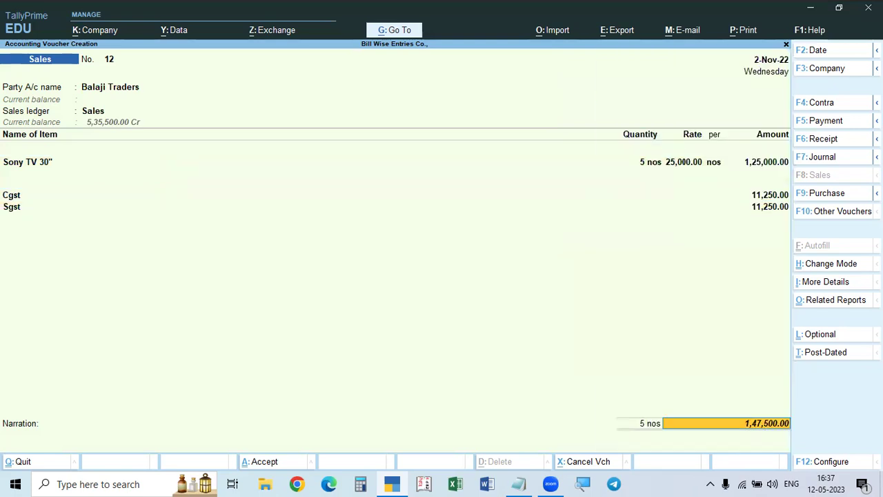
- Accept the default bill details for Balaji Traders, leave the narration blank, and save the sales voucher
{"action": "key", "text": "Return"}
{"action": "key", "text": "Return"}
{"action": "key", "text": "Return"}
{"action": "key", "text": "Return"}
{"action": "key", "text": "Return"}
{"action": "key", "text": "Return"}
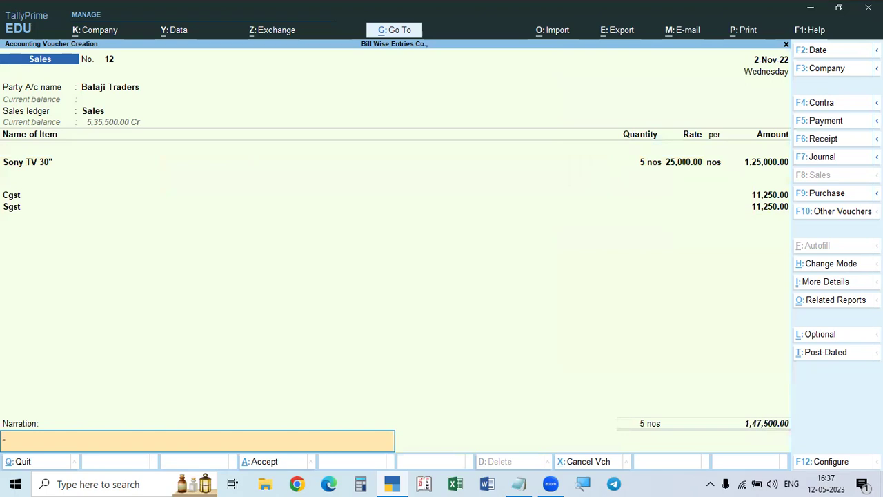
{"action": "key", "text": "Return"}
{"action": "key", "text": "alt+Tab"}
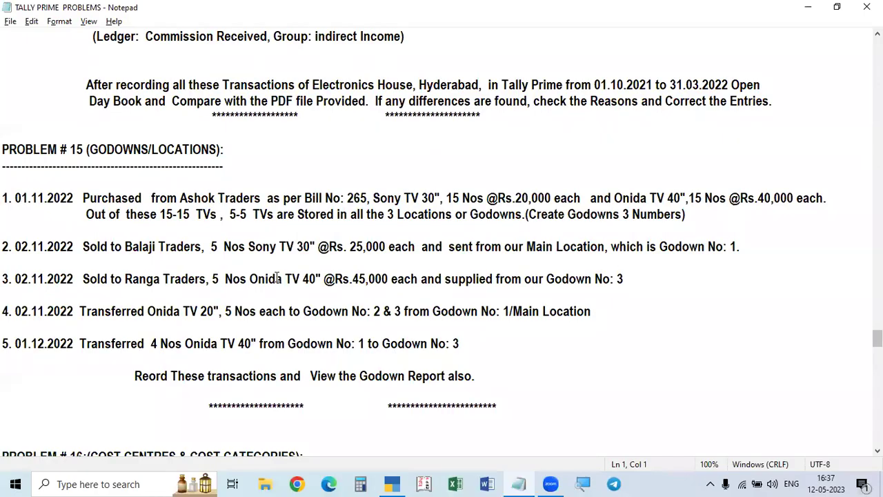
{"action": "key", "text": "alt+Tab"}
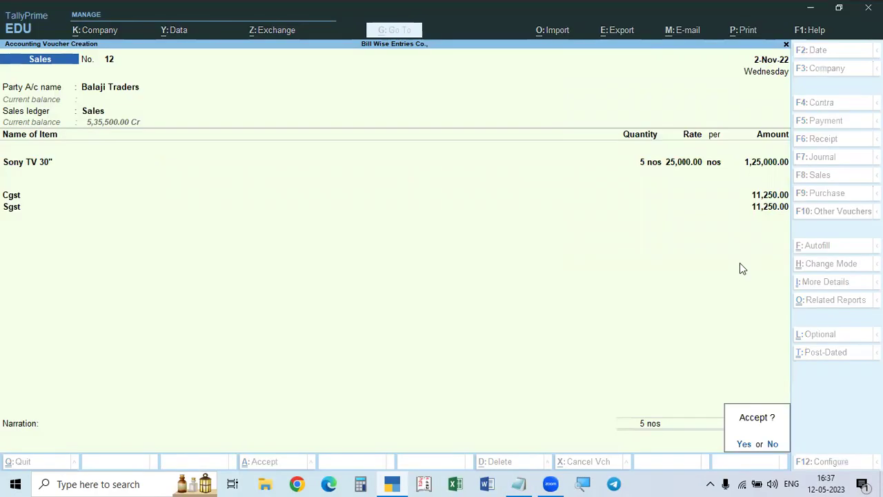
{"action": "key", "text": "Return"}
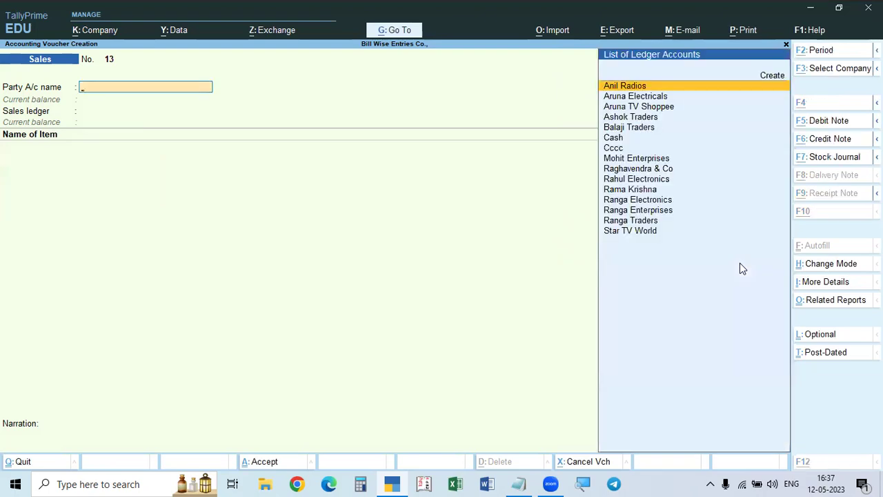
- Set Ranga Traders as the new sales voucher's party, accept the blank dispatch and default party details, and choose the Sales ledger
{"action": "key", "text": "alt+Tab"}
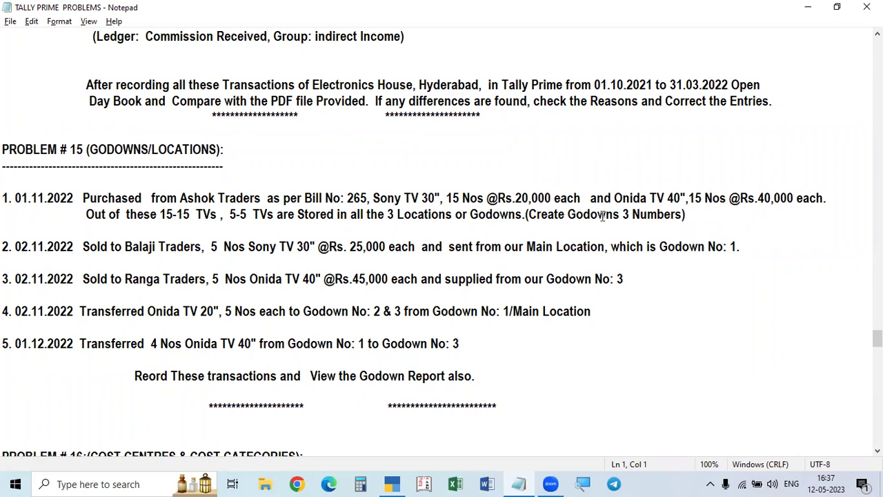
{"action": "key", "text": "alt+Tab"}
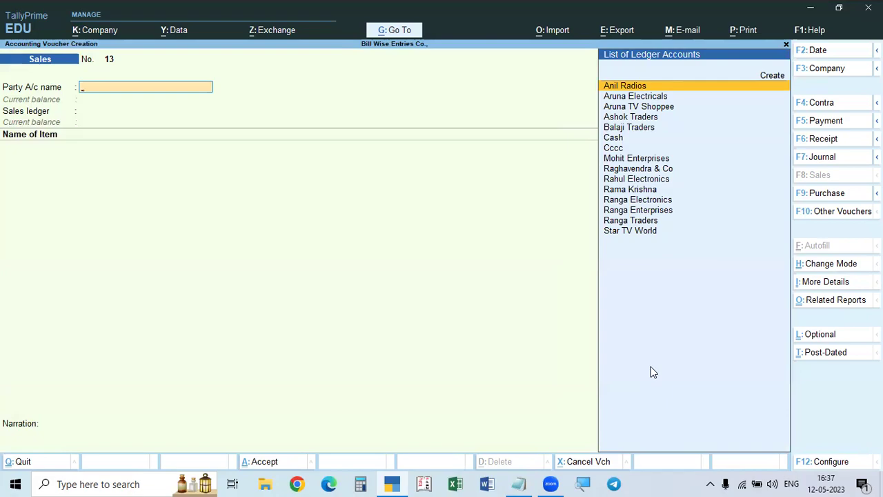
{"action": "key", "text": "alt+Tab"}
{"action": "key", "text": "alt+Tab"}
{"action": "type", "text": "Rang"}
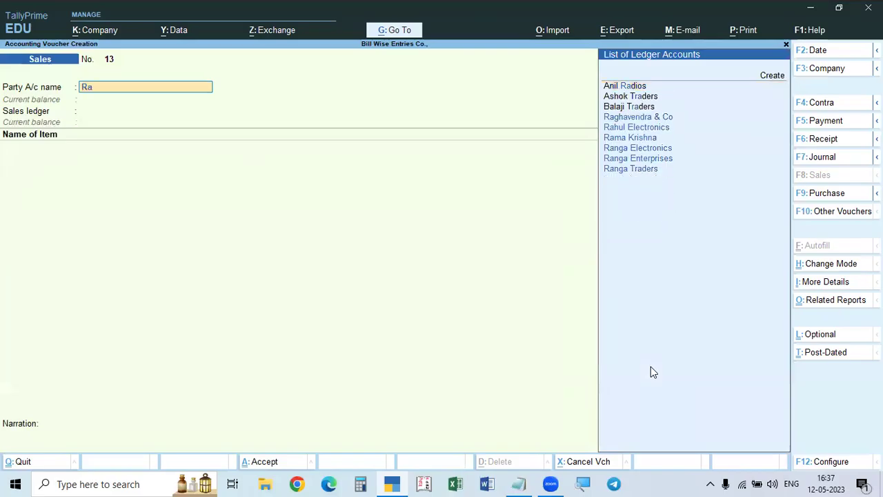
{"action": "key", "text": "Down"}
{"action": "key", "text": "Down"}
{"action": "key", "text": "Down"}
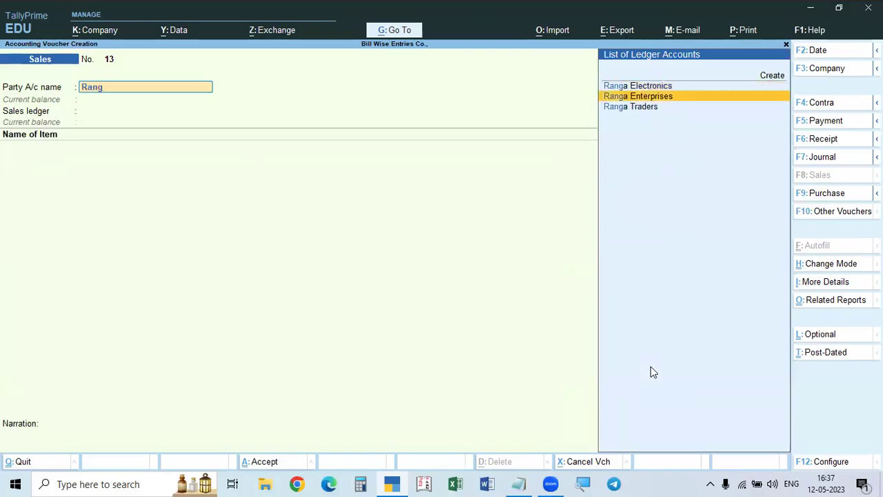
{"action": "key", "text": "Return"}
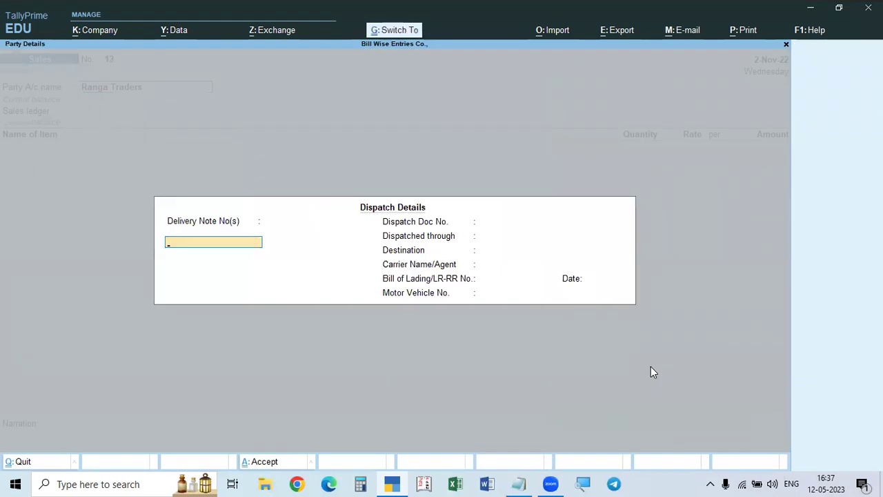
{"action": "key", "text": "ctrl+a"}
{"action": "key", "text": "ctrl+a"}
{"action": "key", "text": "Return"}
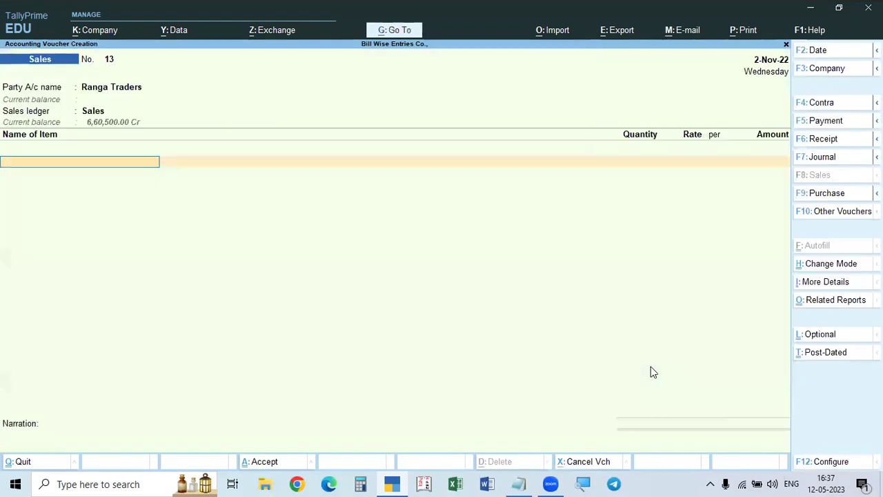
- Check the Ranga Traders sale in the Notepad problem and add Onida TV 40" as the item sold
{"action": "key", "text": "alt+Tab"}
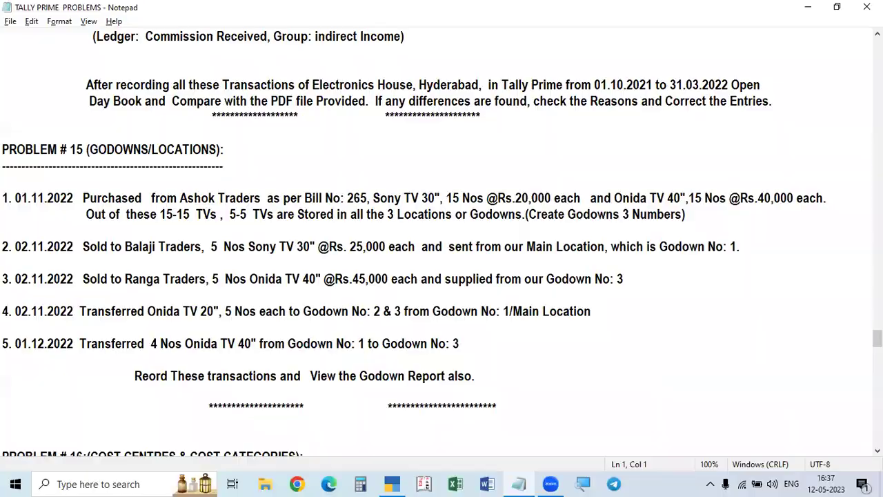
{"action": "key", "text": "alt+Tab"}
{"action": "type", "text": "On"}
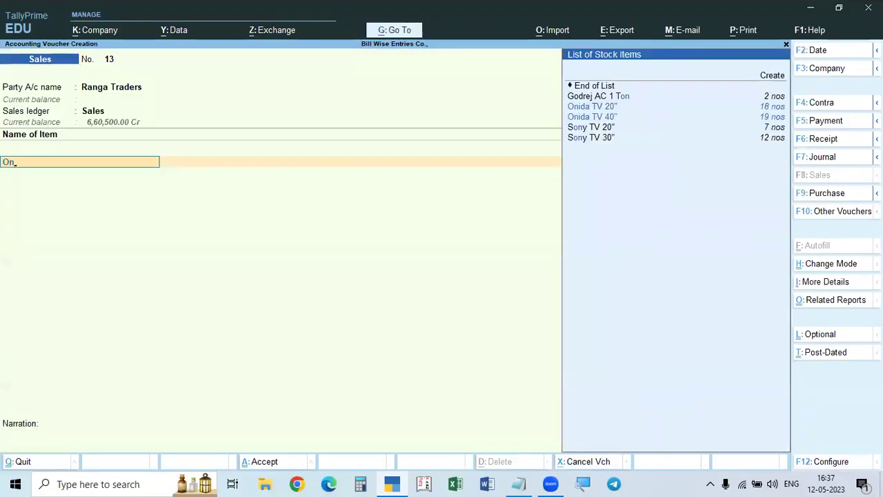
{"action": "key", "text": "Down"}
{"action": "key", "text": "Return"}
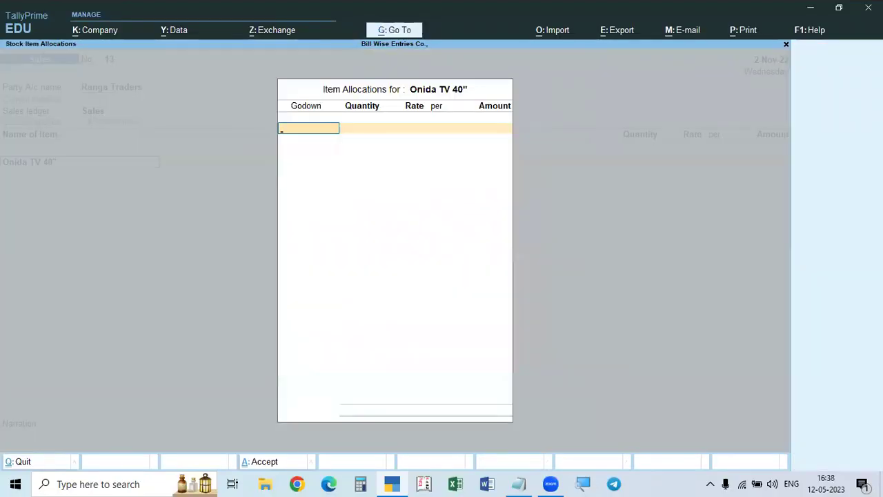
- Check the Ranga Traders sale in Notepad and allocate 5 nos of Onida TV 40" from Godown 3 at a rate of 45,000
{"action": "key", "text": "alt+Tab"}
{"action": "key", "text": "alt+Tab"}
{"action": "key", "text": "Return"}
{"action": "key", "text": "alt+Tab"}
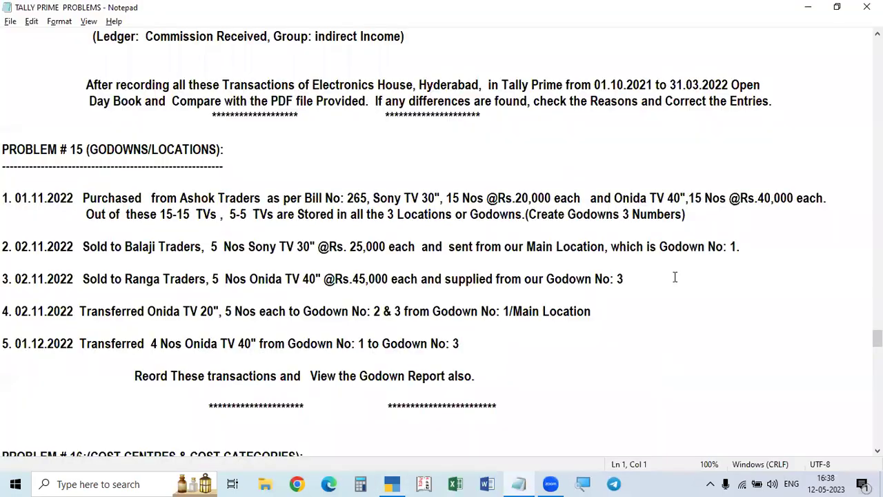
{"action": "key", "text": "alt+Tab"}
{"action": "type", "text": "5"}
{"action": "key", "text": "Return"}
{"action": "type", "text": "45,000"}
{"action": "key", "text": "Return"}
{"action": "key", "text": "Return"}
{"action": "key", "text": "Return"}
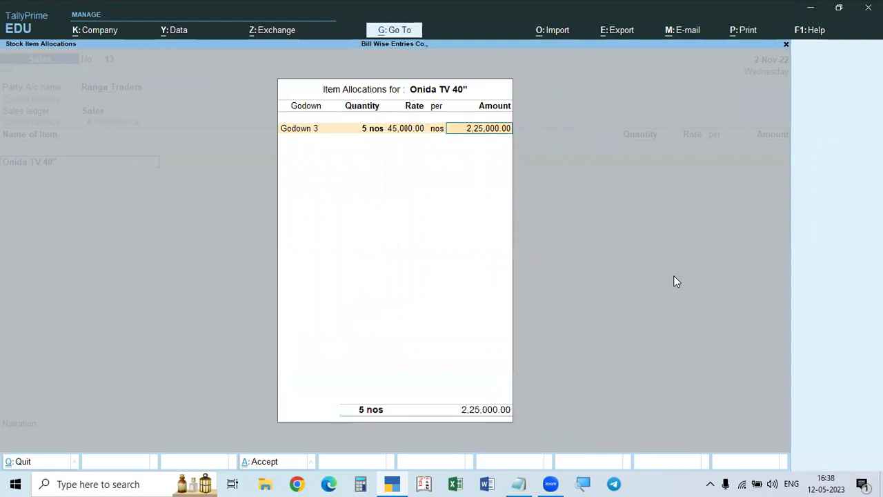
{"action": "key", "text": "Return"}
{"action": "key", "text": "Return"}
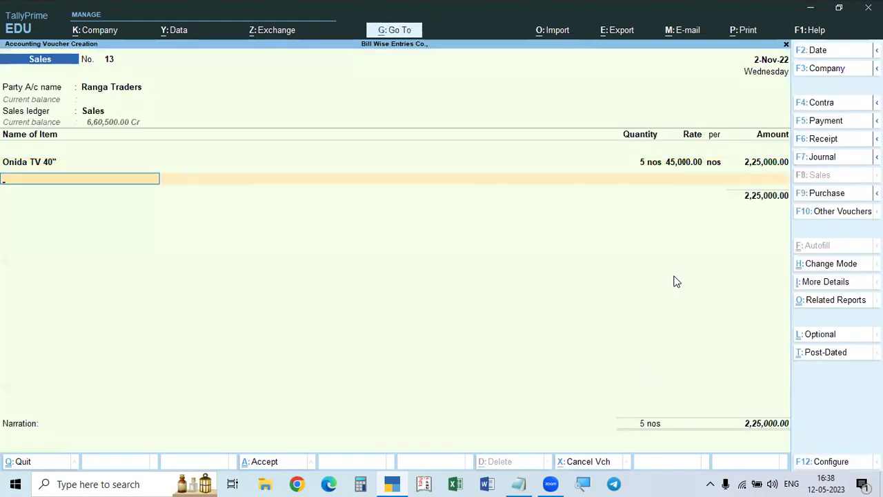
- End the item list and add the Cgst and Sgst ledgers with their calculated amounts to the Ranga Traders sale
{"action": "key", "text": "Return"}
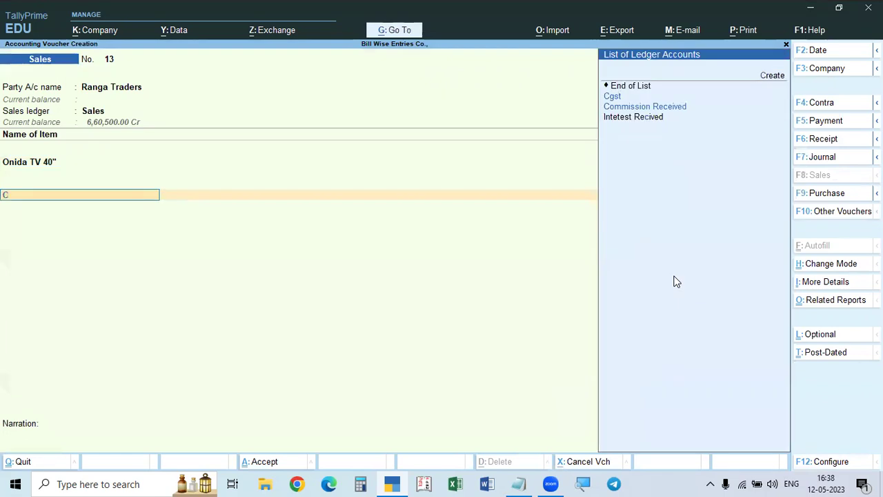
{"action": "type", "text": "Cgst"}
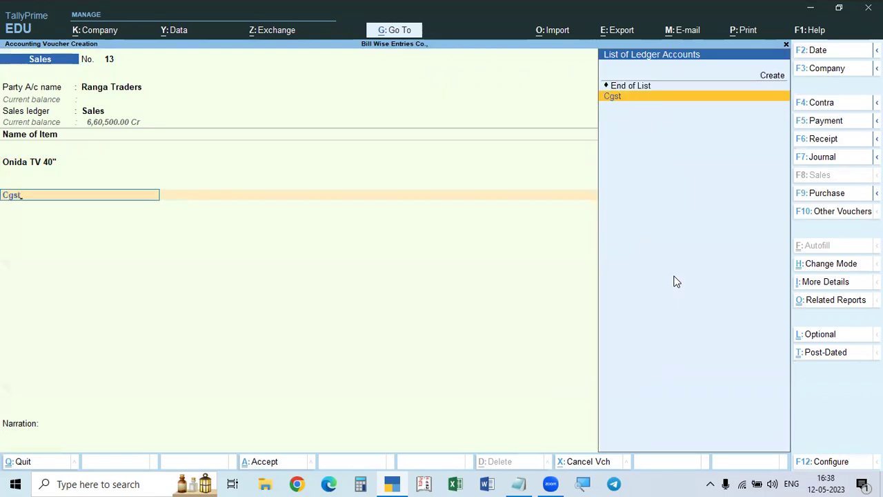
{"action": "key", "text": "Return"}
{"action": "key", "text": "Return"}
{"action": "type", "text": "Sgst"}
{"action": "key", "text": "Return"}
{"action": "key", "text": "Return"}
- Accept the default New Ref bill details for Ranga Traders, leave the narration blank, and save the sales voucher
{"action": "key", "text": "Return"}
{"action": "key", "text": "Return"}
{"action": "key", "text": "Return"}
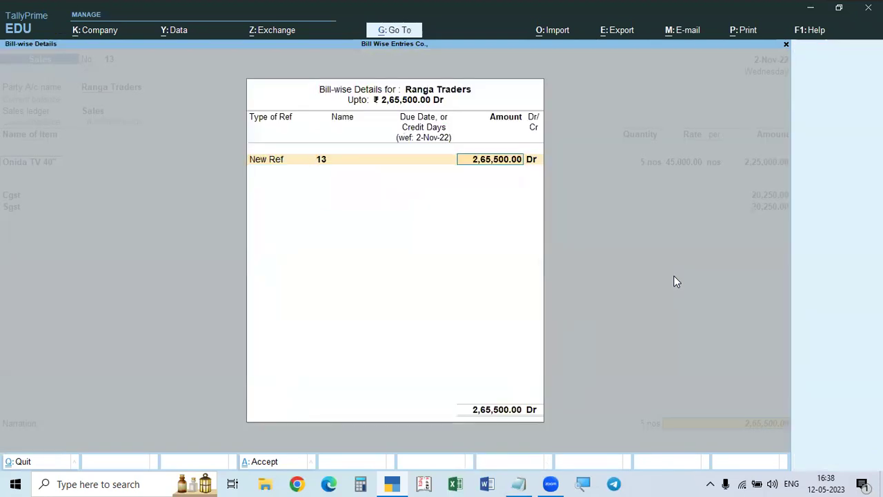
{"action": "key", "text": "Return"}
{"action": "key", "text": "Return"}
{"action": "key", "text": "Return"}
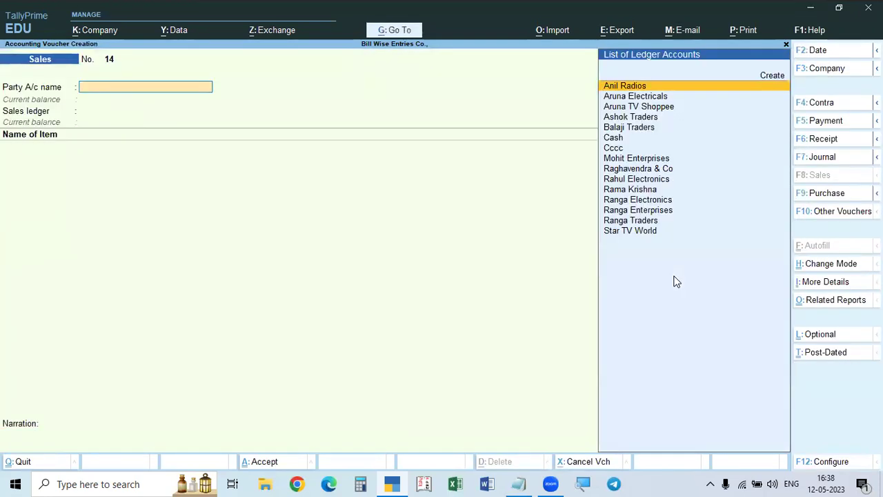
- Review the transfer transactions of Problem 15 in Notepad, and return to the Gateway of Tally from the blank sales voucher
{"action": "key", "text": "alt+Tab"}
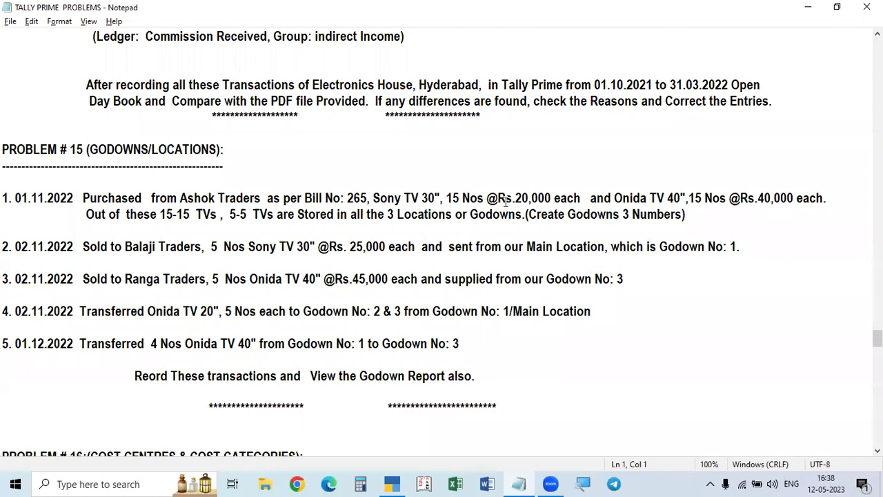
{"action": "key", "text": "alt+Tab"}
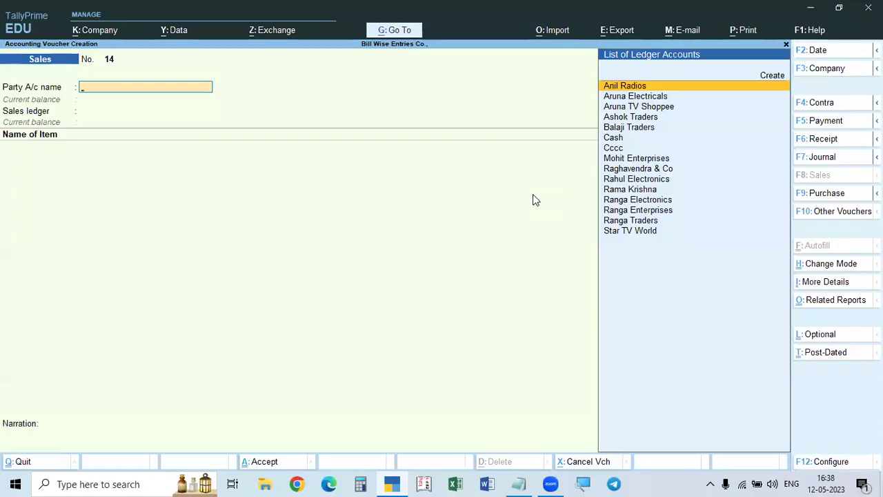
{"action": "key", "text": "alt+Tab"}
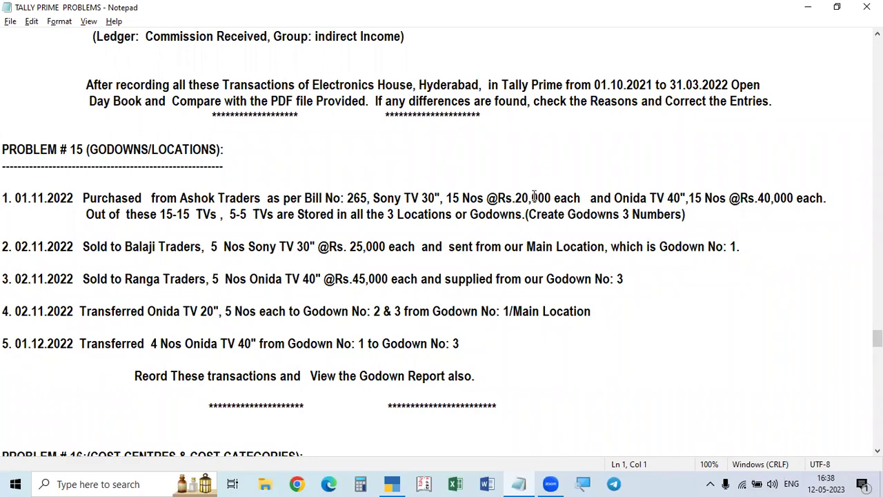
{"action": "key", "text": "alt+Tab"}
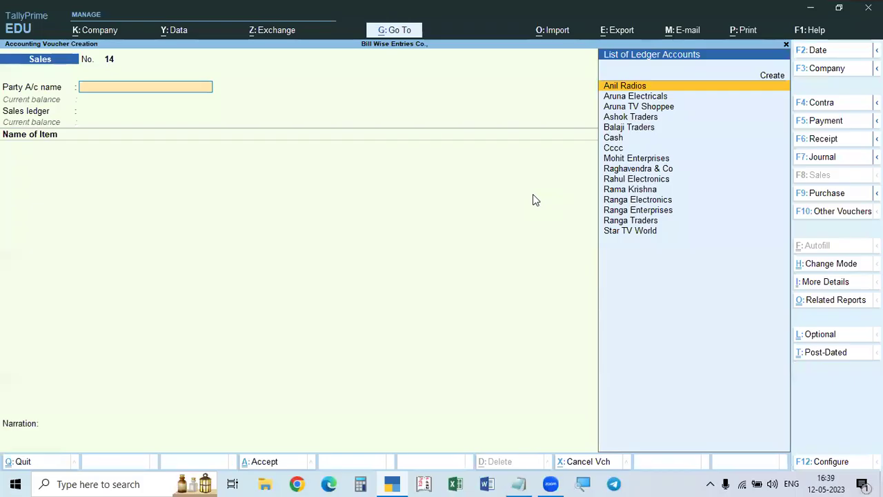
{"action": "key", "text": "Escape"}
{"action": "key", "text": "Escape"}
{"action": "key", "text": "Escape"}
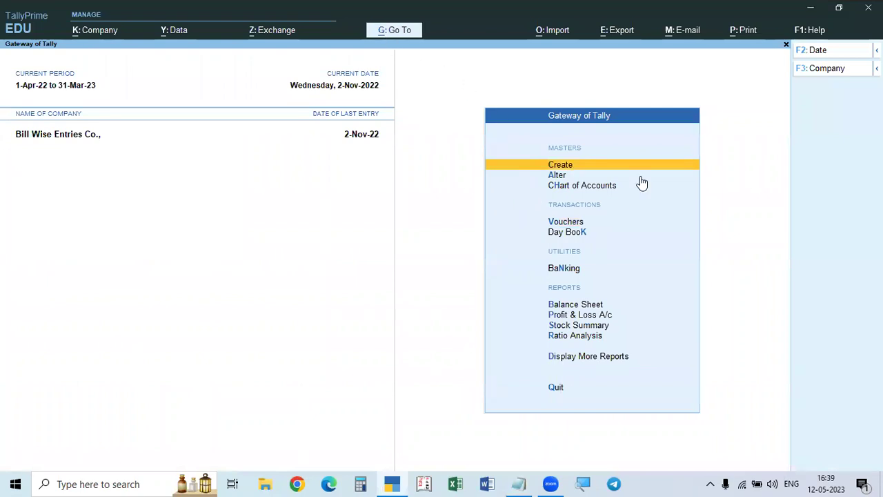
- Open the Godown Summary for Primary in detailed view and examine the item stock in each godown, including Onida TV 20" in Godown 1
{"action": "key", "text": "v"}
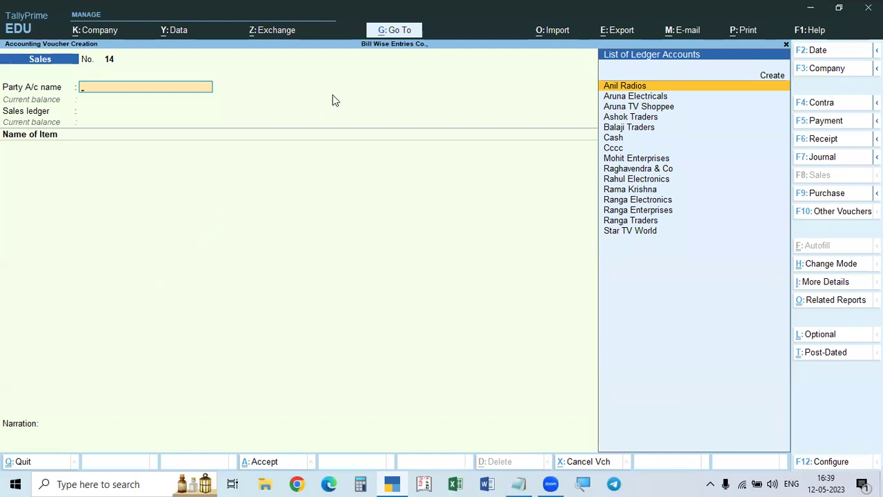
{"action": "left_click", "coordinate": [406, 33]}
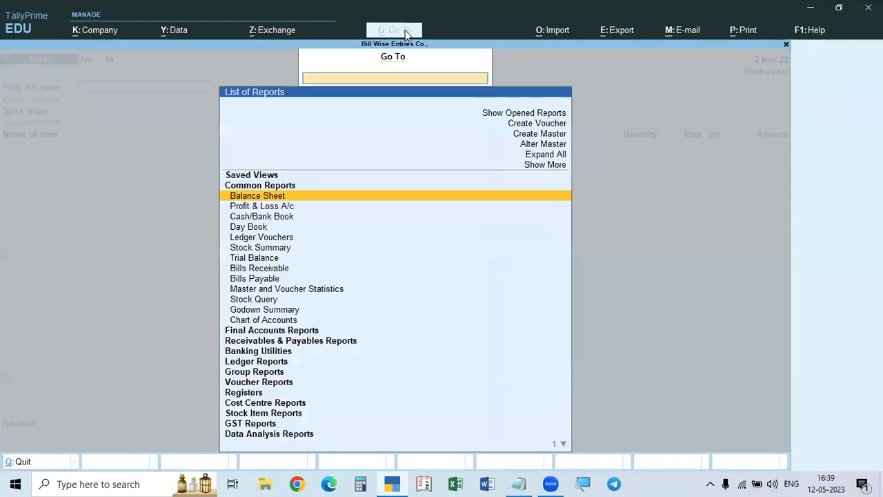
{"action": "left_click", "coordinate": [275, 312]}
{"action": "left_click", "coordinate": [275, 312]}
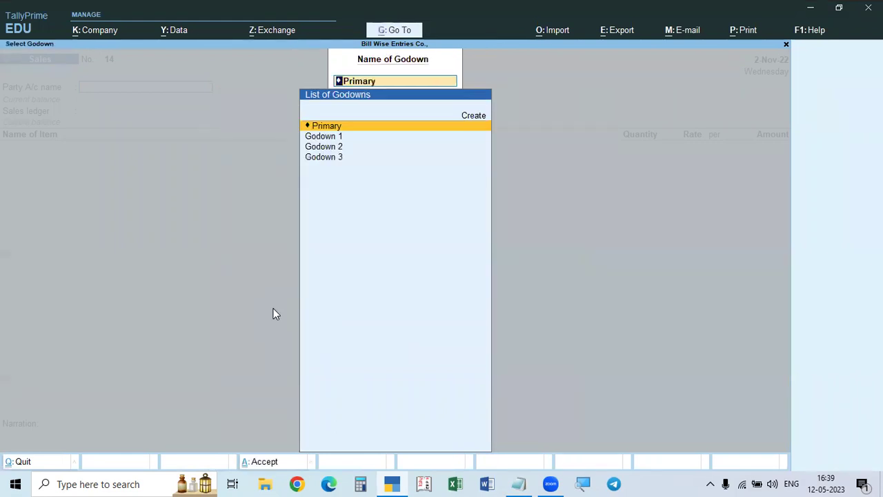
{"action": "key", "text": "Return"}
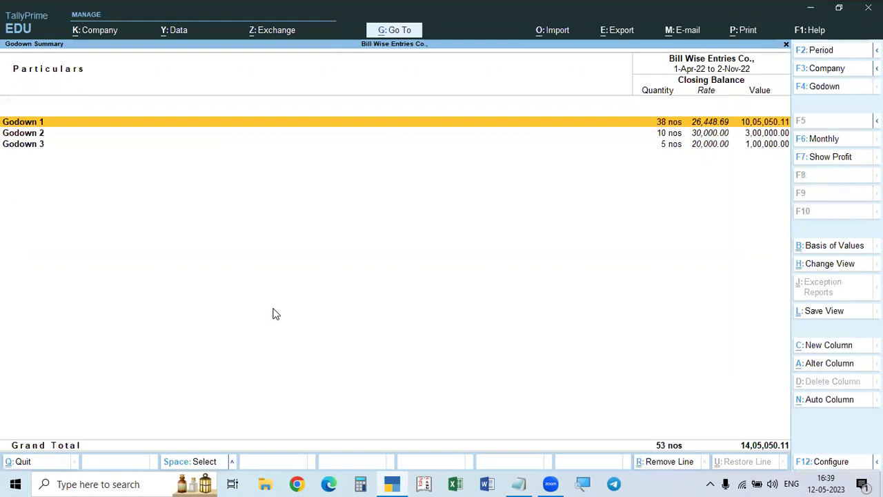
{"action": "key", "text": "alt"}
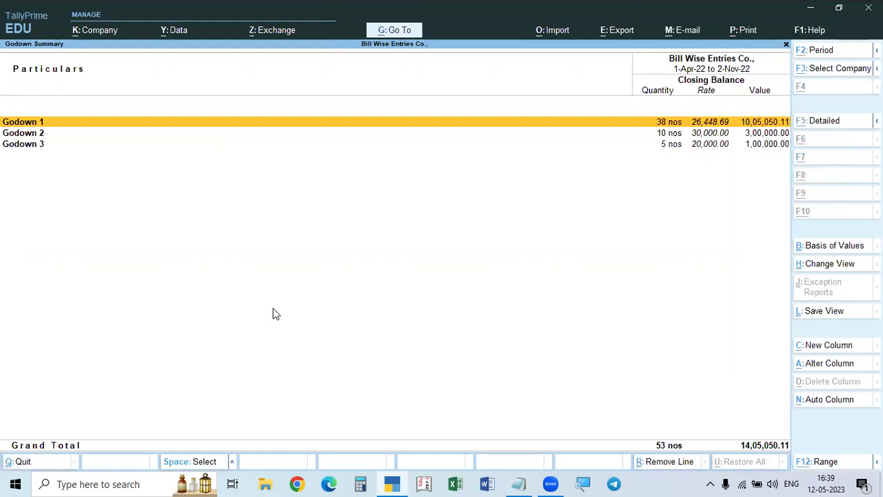
{"action": "key", "text": "alt+F5"}
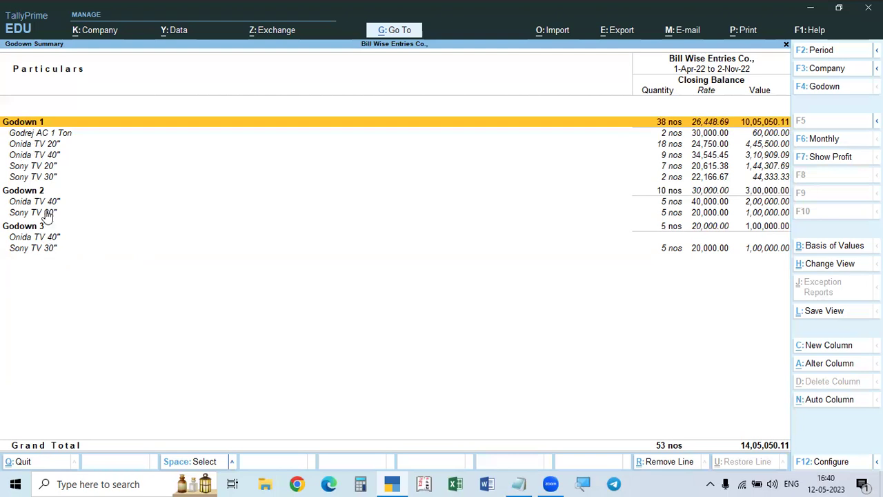
{"action": "left_click", "coordinate": [52, 146]}
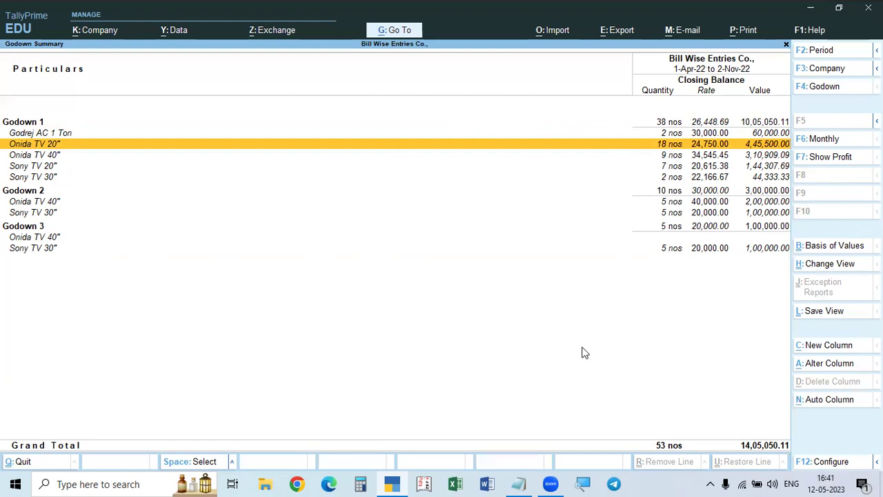
- Switch to the Notepad problem and align the text of transactions 4 and 5 with the lines above by adding a space before "Transferred"
{"action": "key", "text": "alt+Tab"}
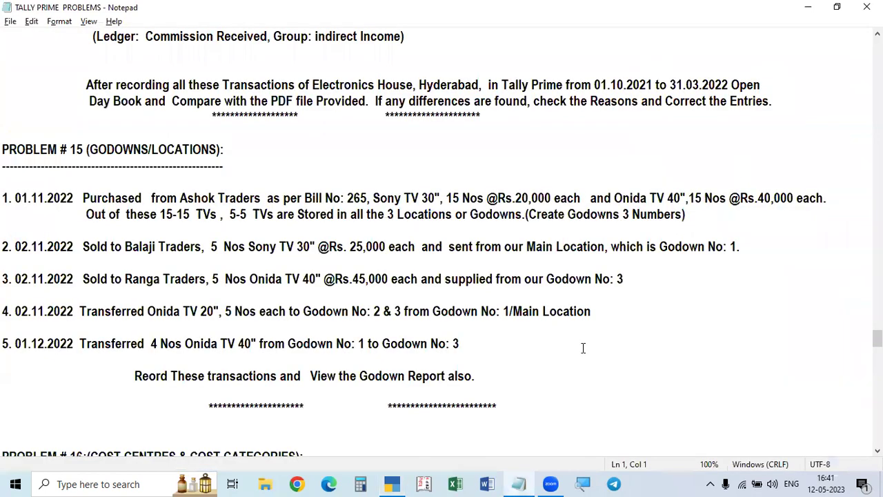
{"action": "left_click", "coordinate": [80, 311]}
{"action": "left_click", "coordinate": [81, 336]}
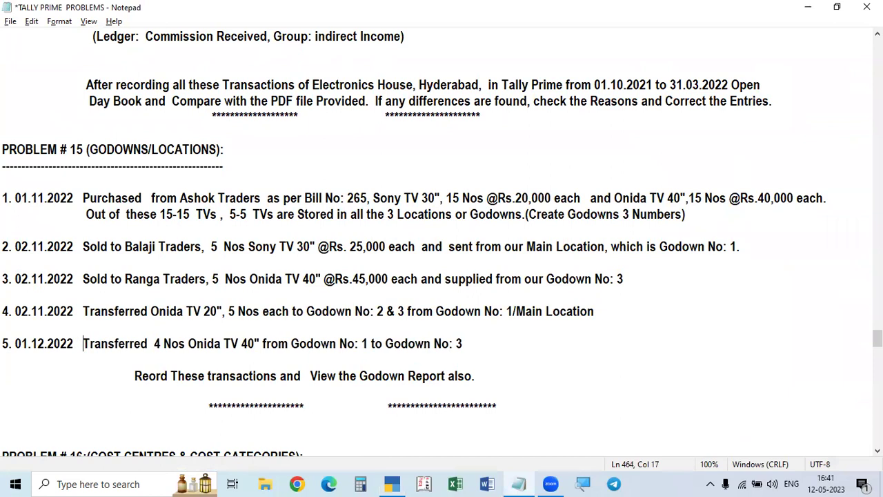
{"action": "key", "text": "alt+Tab"}
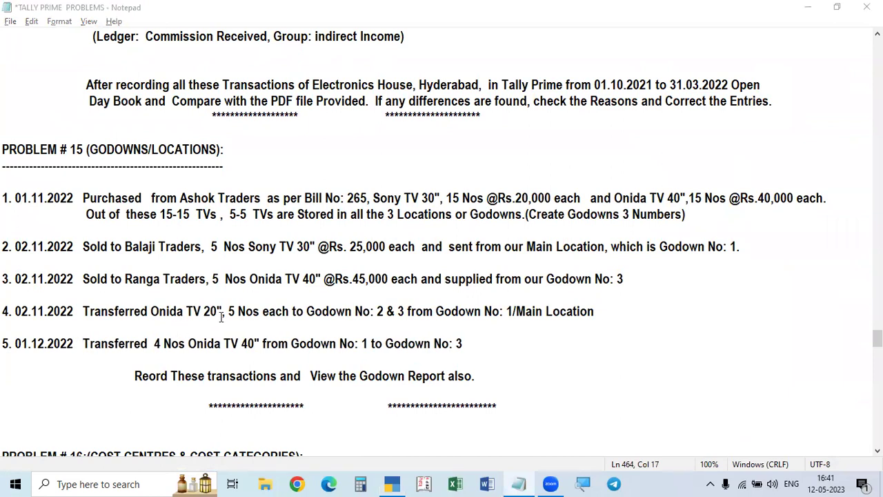
{"action": "key", "text": "alt+Tab"}
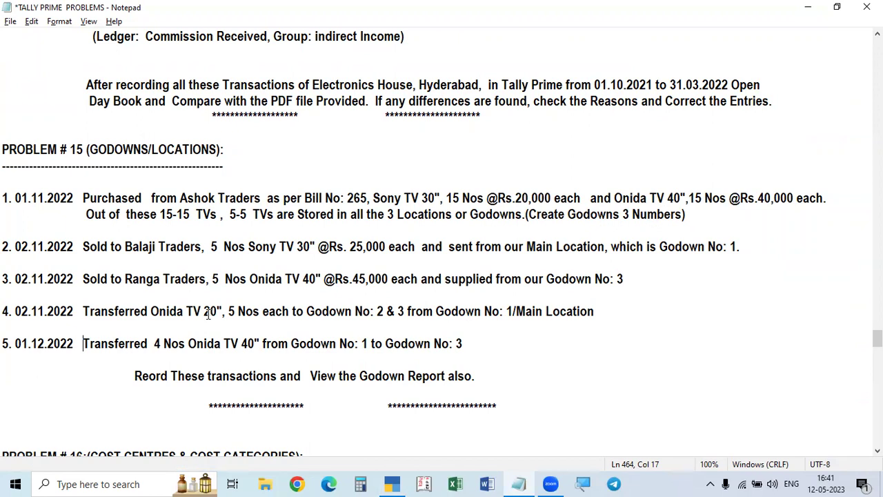
- Switch back to TallyPrime, close the Godown Summary and the blank voucher, and reopen voucher entry
{"action": "key", "text": "alt+Tab"}
{"action": "key", "text": "Escape"}
{"action": "key", "text": "Escape"}
{"action": "key", "text": "Escape"}
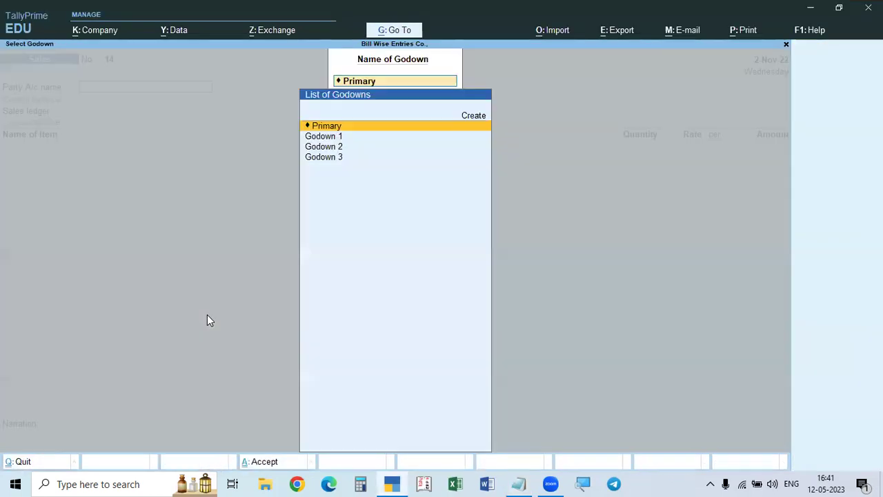
{"action": "key", "text": "y"}
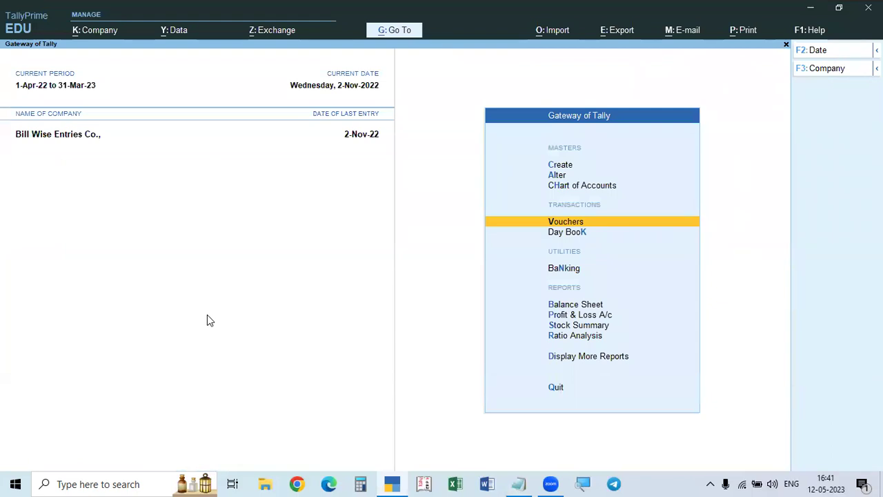
{"action": "key", "text": "Return"}
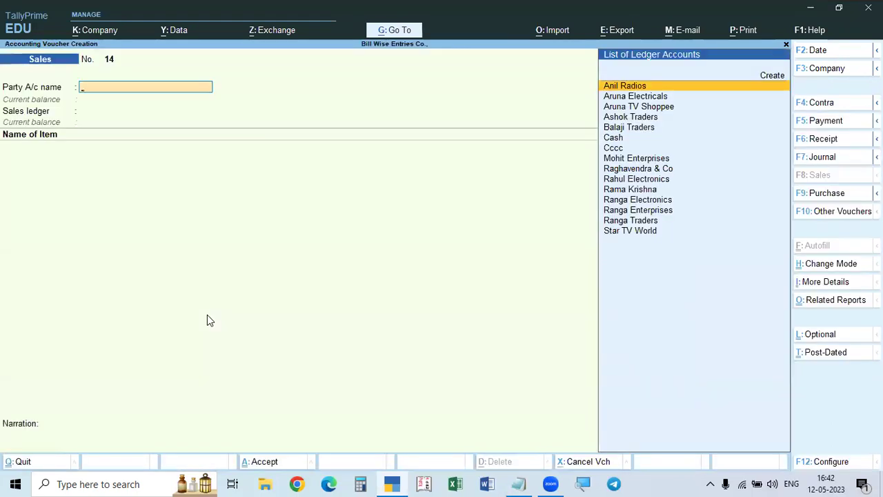
{"action": "key", "text": "alt+Tab"}
{"action": "key", "text": "alt+Tab"}
- Look through the Payment, Journal, Sales, Purchase, Debit Note and Credit Note voucher screens
{"action": "left_click", "coordinate": [832, 122]}
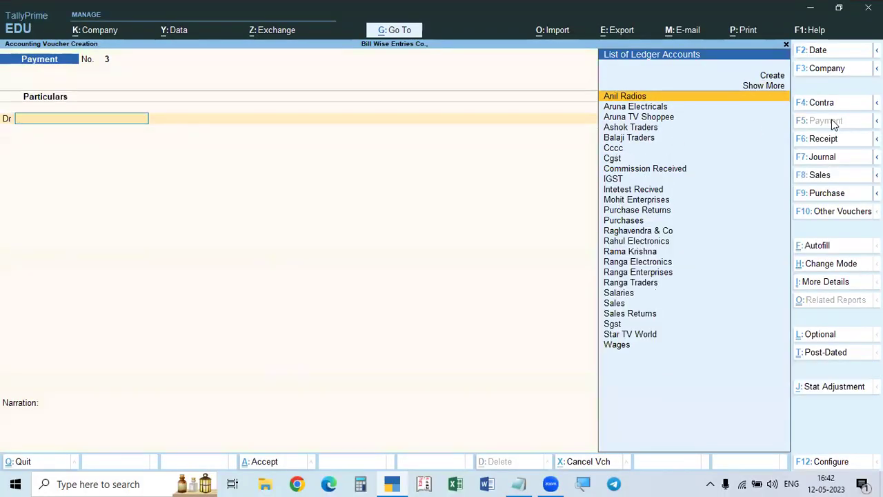
{"action": "left_click", "coordinate": [823, 157]}
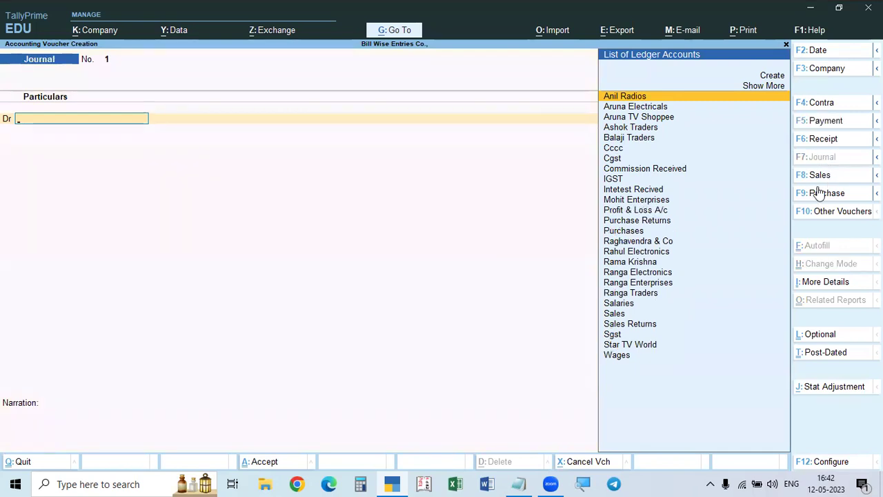
{"action": "left_click", "coordinate": [821, 176]}
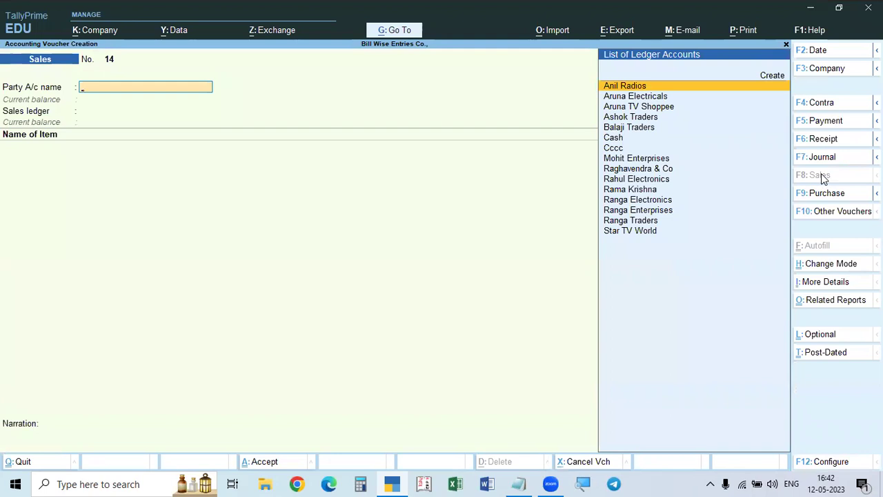
{"action": "left_click", "coordinate": [822, 195]}
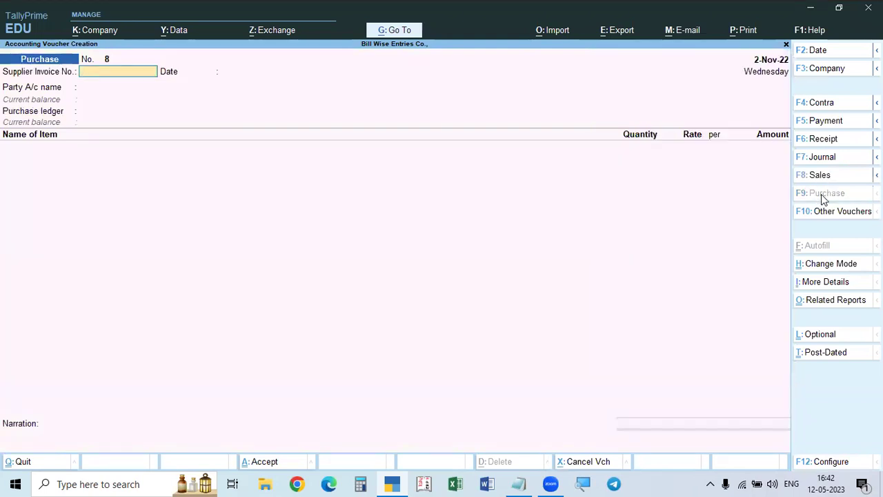
{"action": "key", "text": "alt+F5"}
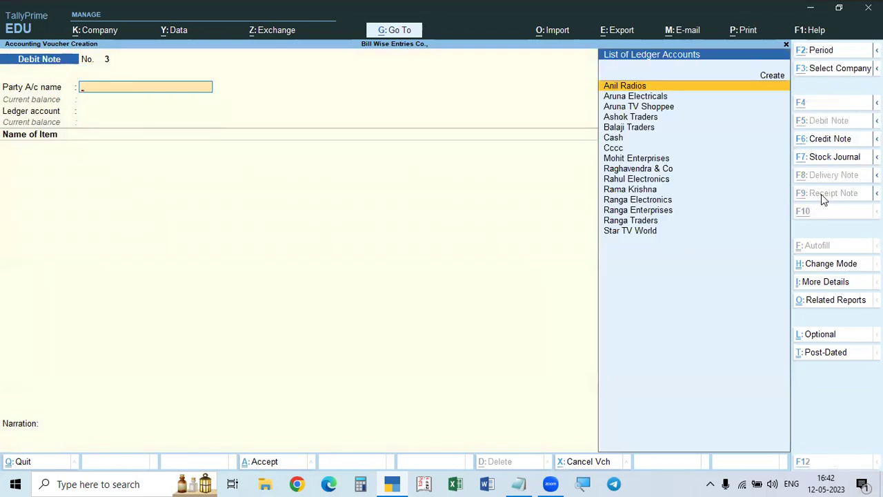
{"action": "key", "text": "alt+F6"}
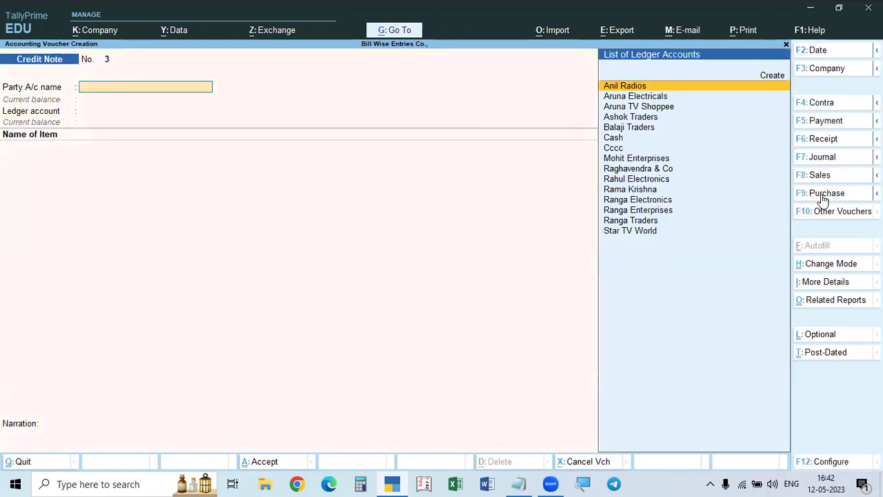
- Open the list of other voucher types and examine it with the inactive types both shown and hidden
{"action": "key", "text": "Escape"}
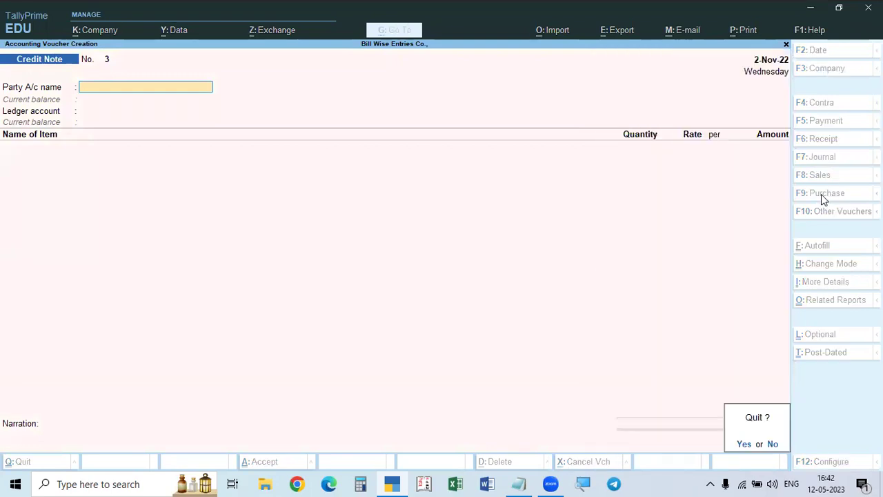
{"action": "key", "text": "y"}
{"action": "key", "text": "Return"}
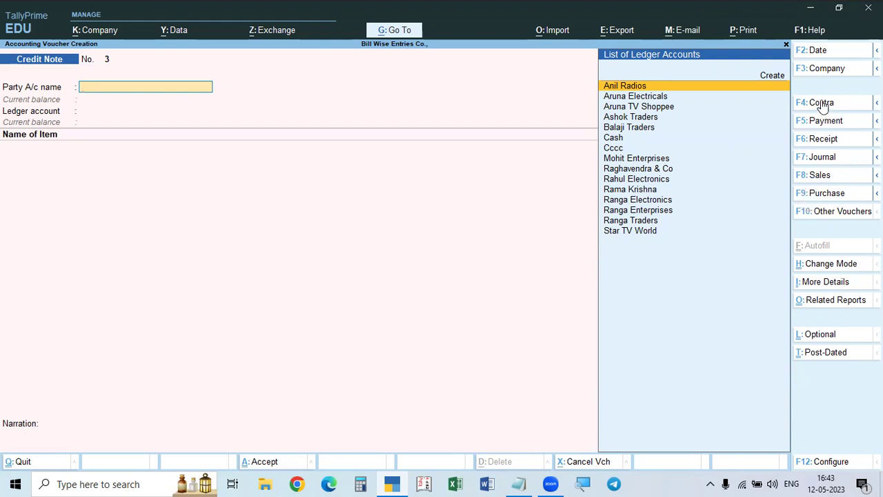
{"action": "left_click", "coordinate": [829, 216]}
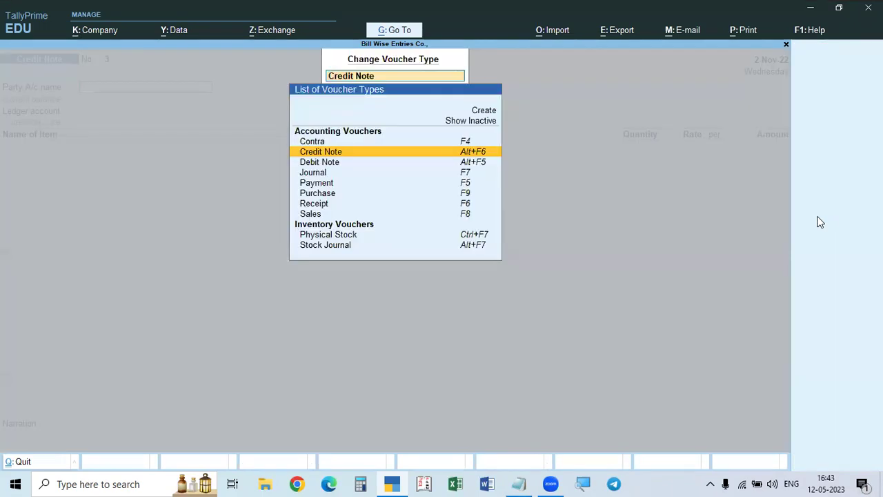
{"action": "left_click", "coordinate": [476, 122]}
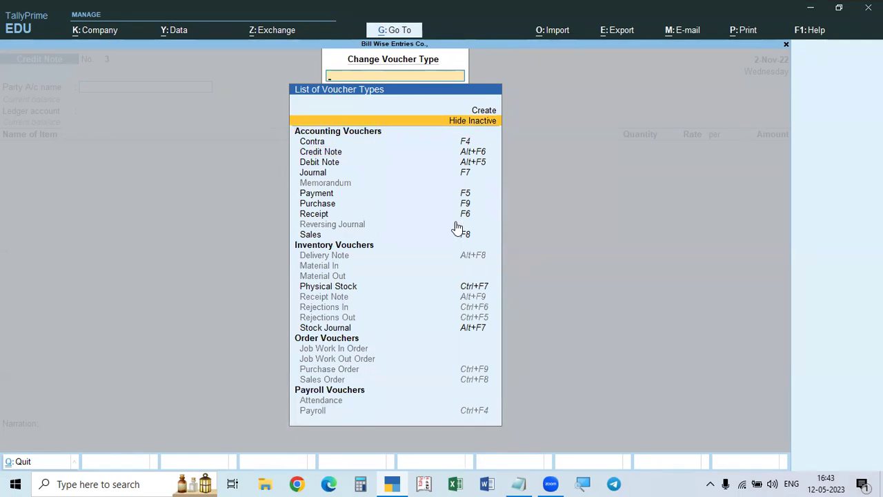
{"action": "left_click", "coordinate": [483, 128]}
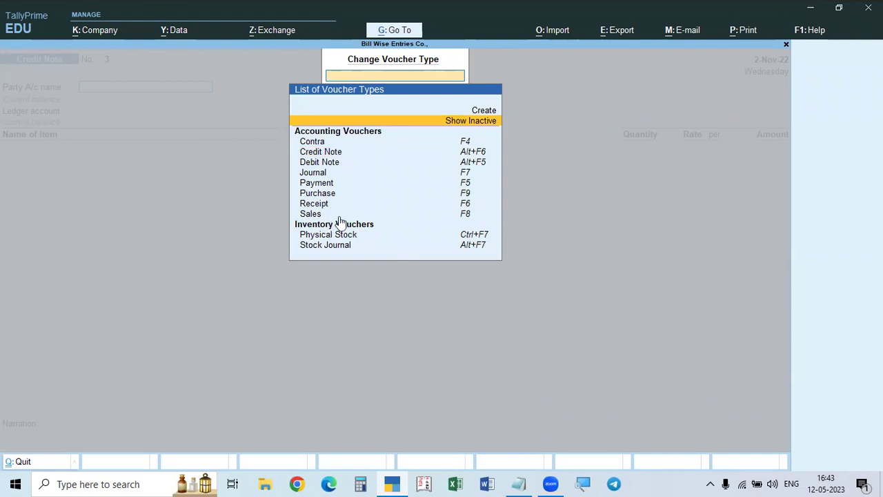
{"action": "left_click", "coordinate": [476, 123]}
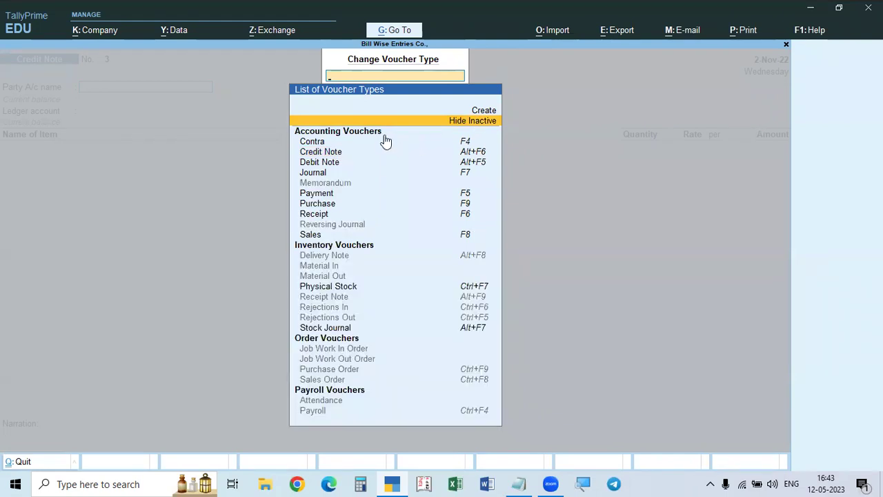
{"action": "left_click", "coordinate": [483, 122]}
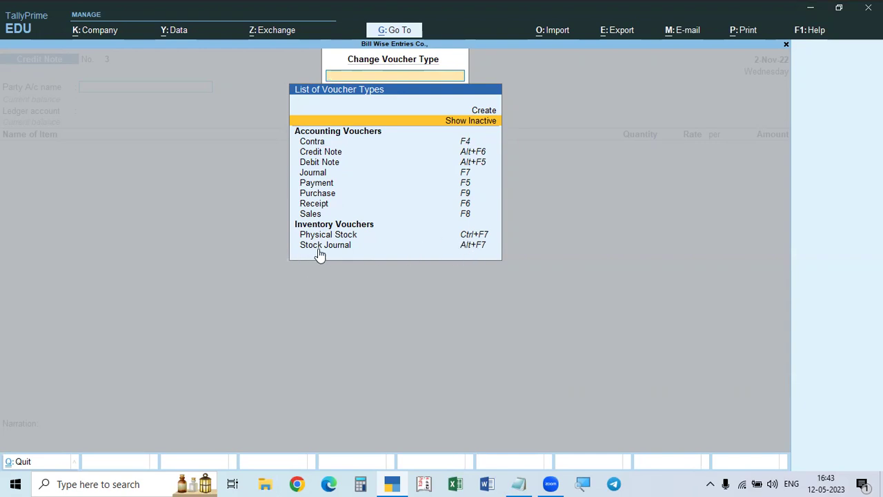
- Start a Stock Journal voucher and check transfer transaction 4 of Problem 15 in Notepad before returning to TallyPrime
{"action": "left_click", "coordinate": [479, 250]}
{"action": "left_click", "coordinate": [478, 250]}
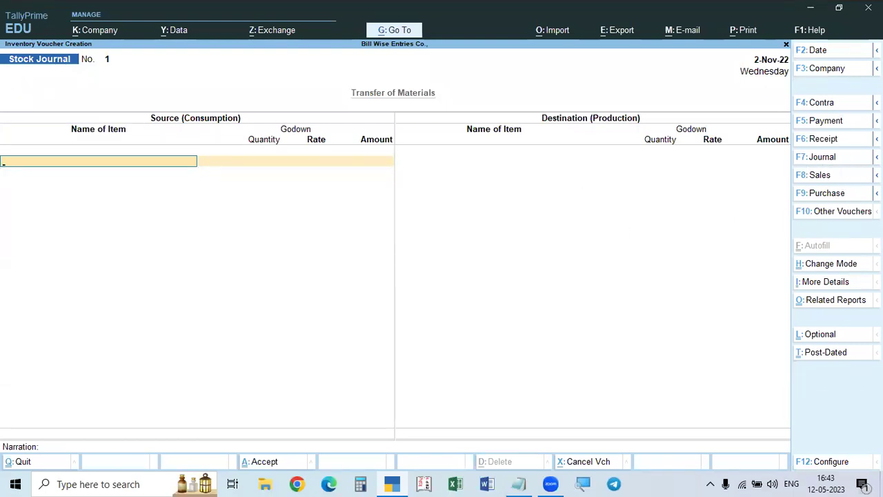
{"action": "left_click", "coordinate": [844, 159]}
{"action": "key", "text": "ctrl"}
{"action": "key", "text": "alt+Tab"}
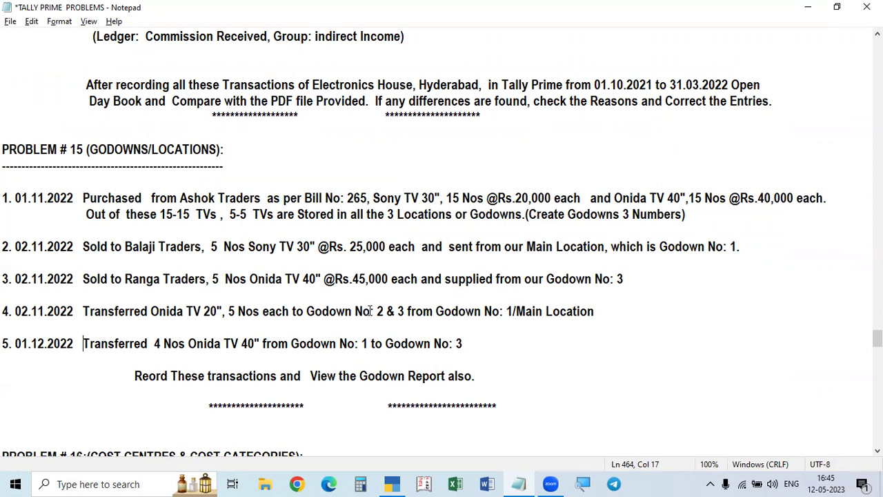
{"action": "key", "text": "alt+Tab"}
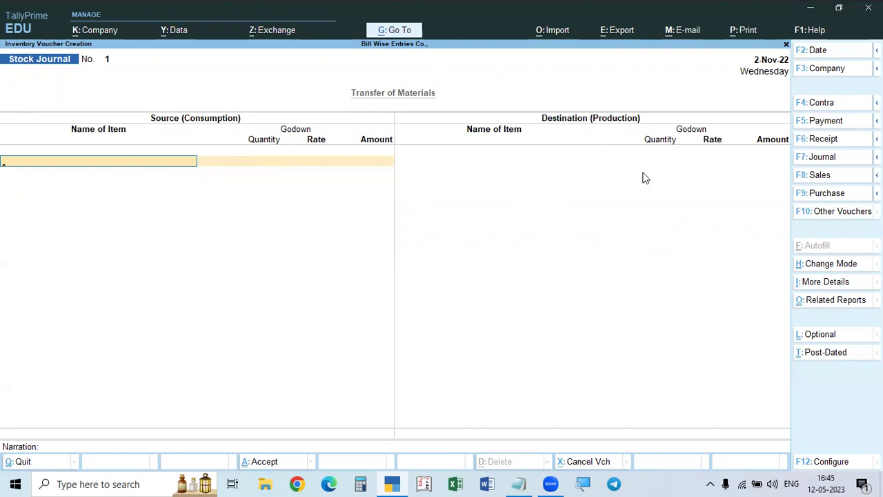
{"action": "key", "text": "alt+Tab"}
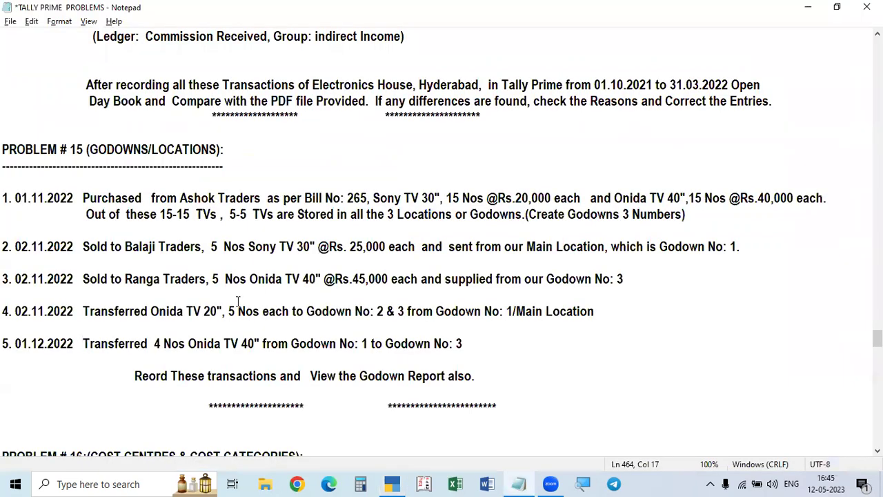
{"action": "key", "text": "alt+Tab"}
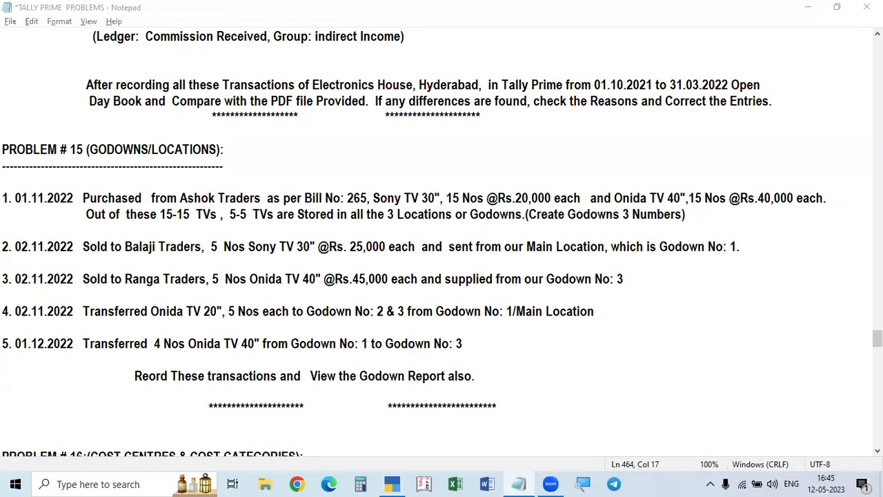
- Choose Onida TV 20" as the source item and Godown 1 as its location, checking the source godown in Notepad
{"action": "type", "text": "On"}
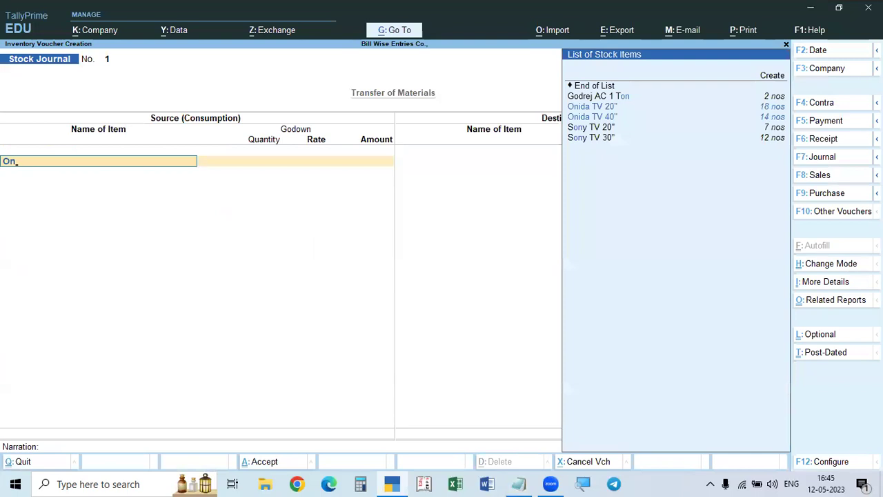
{"action": "key", "text": "Return"}
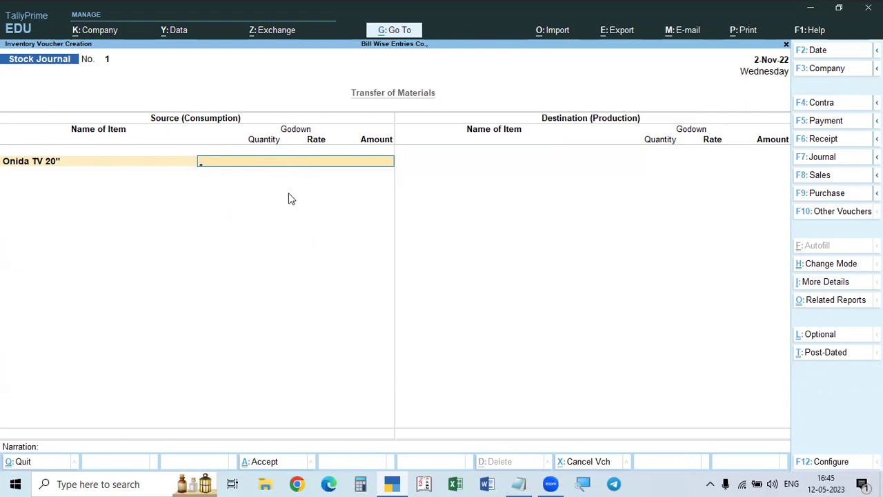
{"action": "key", "text": "alt+Tab"}
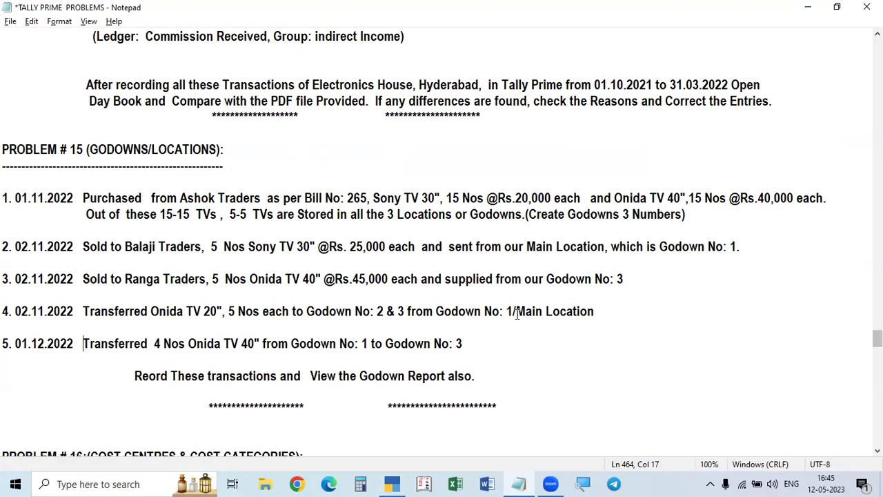
{"action": "key", "text": "alt+Tab"}
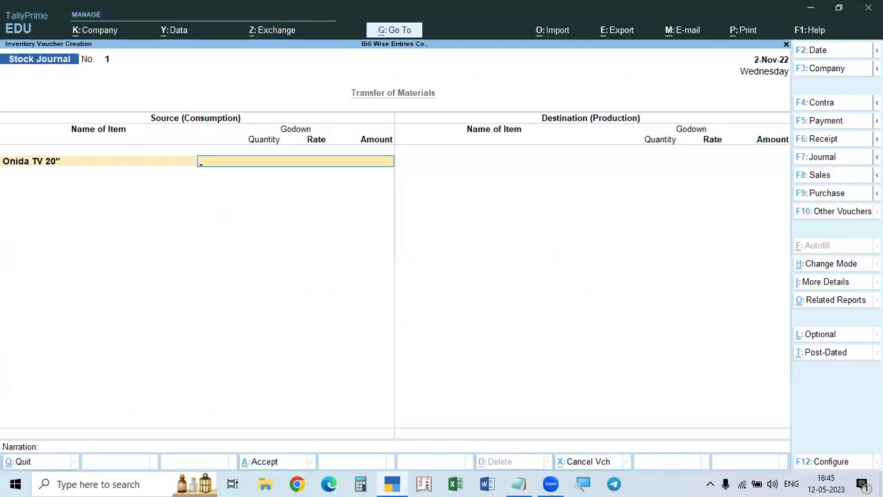
{"action": "key", "text": "Down"}
{"action": "key", "text": "Return"}
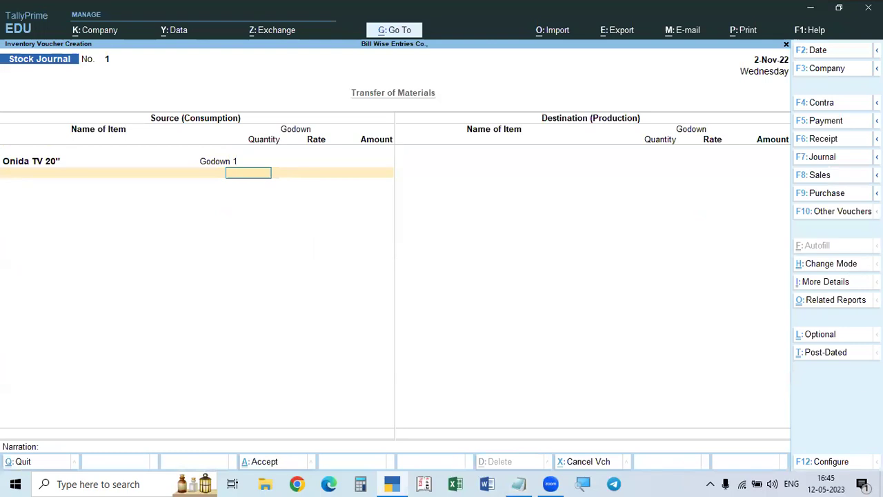
- Check transaction 4 in Notepad, then set the source quantity of Onida TV 20" to 10 nos and accept the proposed rate and amount
{"action": "key", "text": "alt+Tab"}
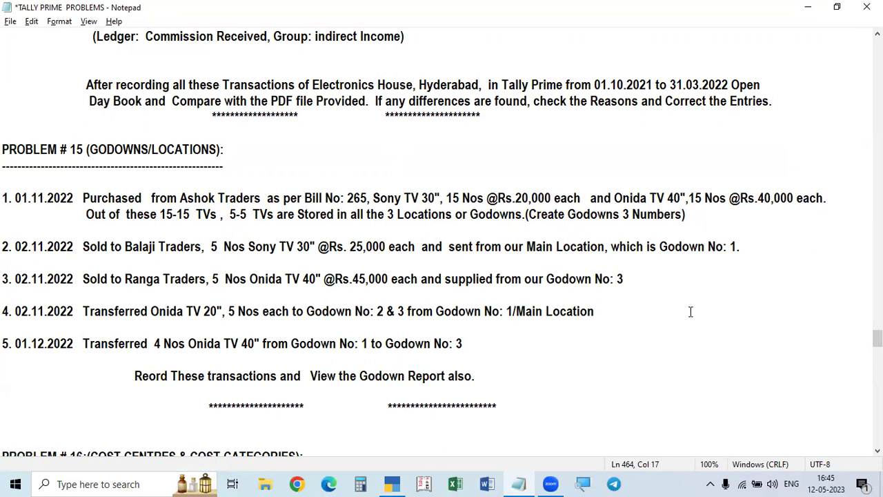
{"action": "key", "text": "alt+Tab"}
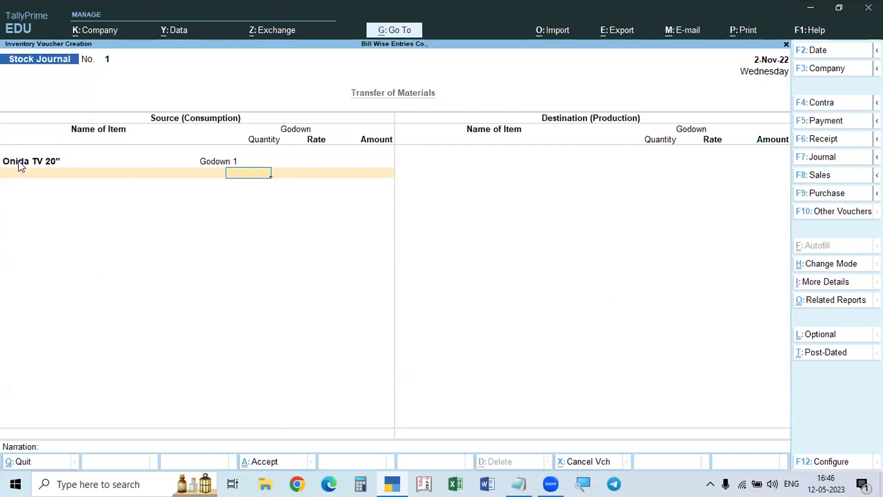
{"action": "type", "text": "10"}
{"action": "key", "text": "Return"}
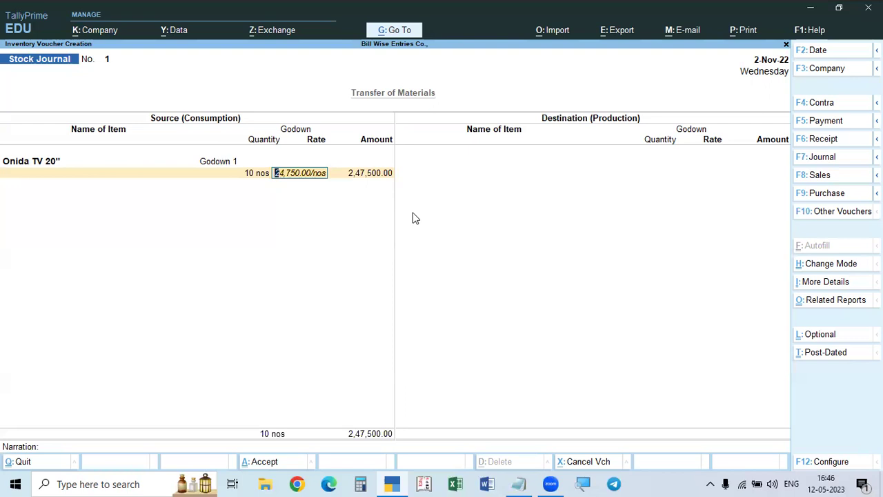
{"action": "key", "text": "Return"}
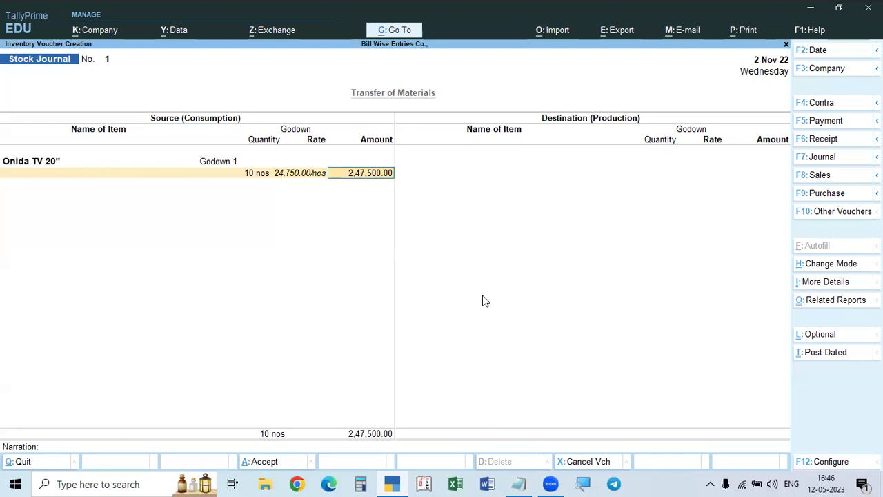
{"action": "key", "text": "Return"}
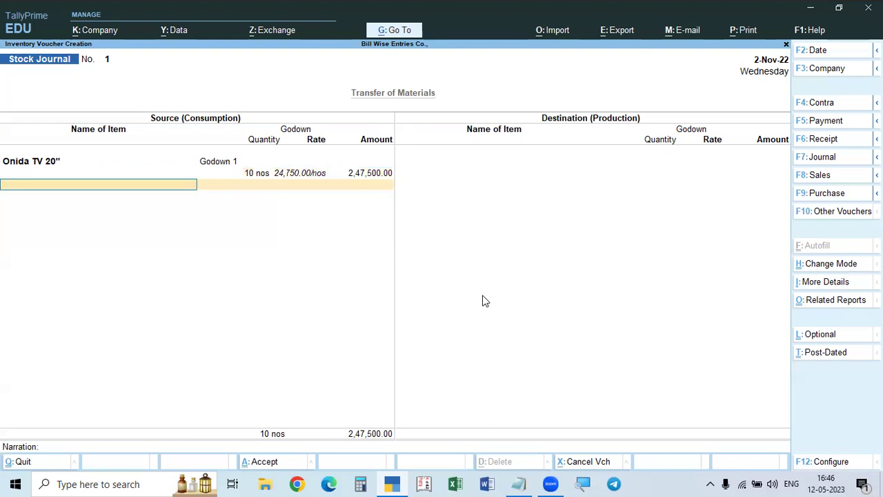
- End the source item list after Onida TV 20" and move on to the destination side of the transfer
{"action": "key", "text": "Down"}
{"action": "key", "text": "Down"}
{"action": "key", "text": "Down"}
{"action": "key", "text": "Down"}
{"action": "key", "text": "Down"}
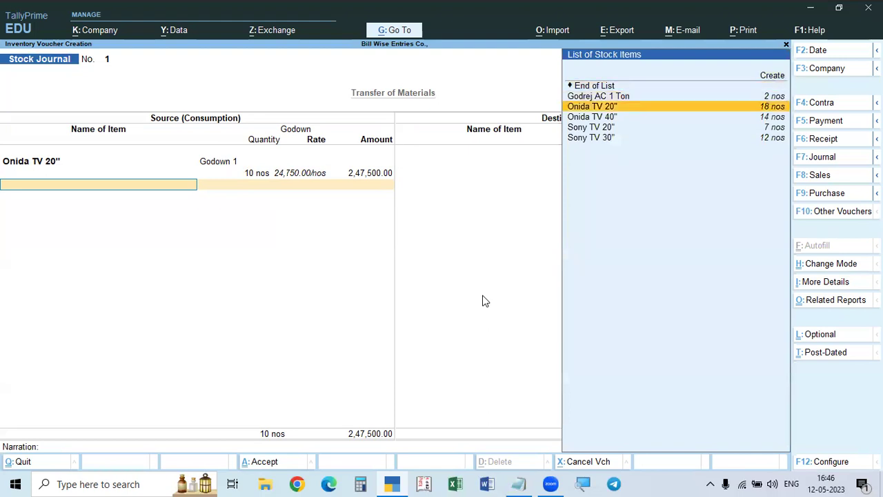
{"action": "key", "text": "Up"}
{"action": "key", "text": "Up"}
{"action": "key", "text": "Up"}
{"action": "key", "text": "Up"}
{"action": "key", "text": "Up"}
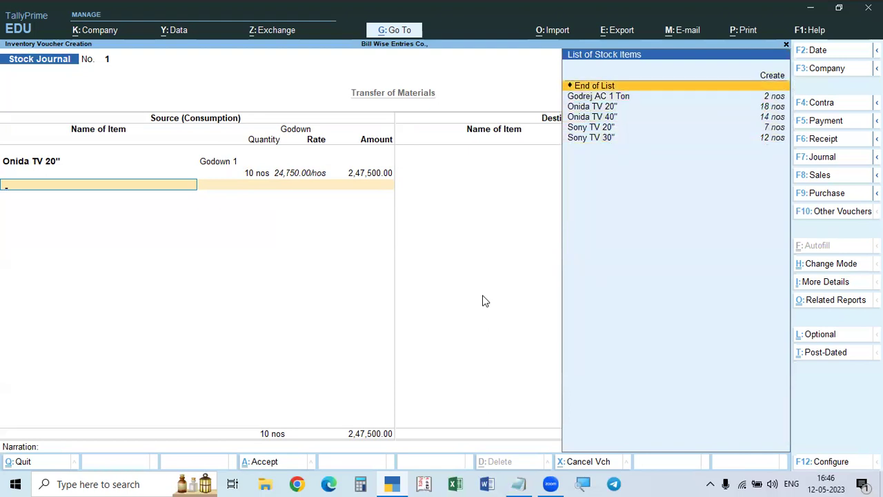
{"action": "key", "text": "Return"}
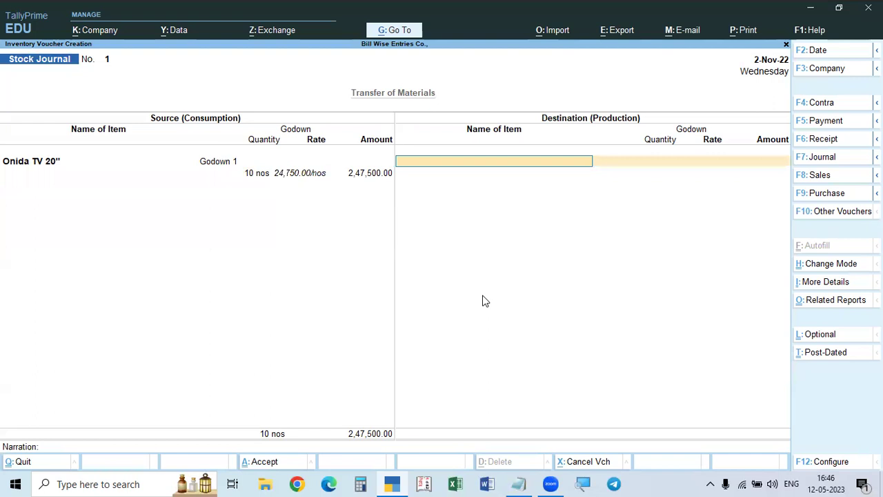
- Choose Onida TV 20" as the destination item and Godown 2 as its location, checking transaction 4 in Notepad
{"action": "type", "text": "On"}
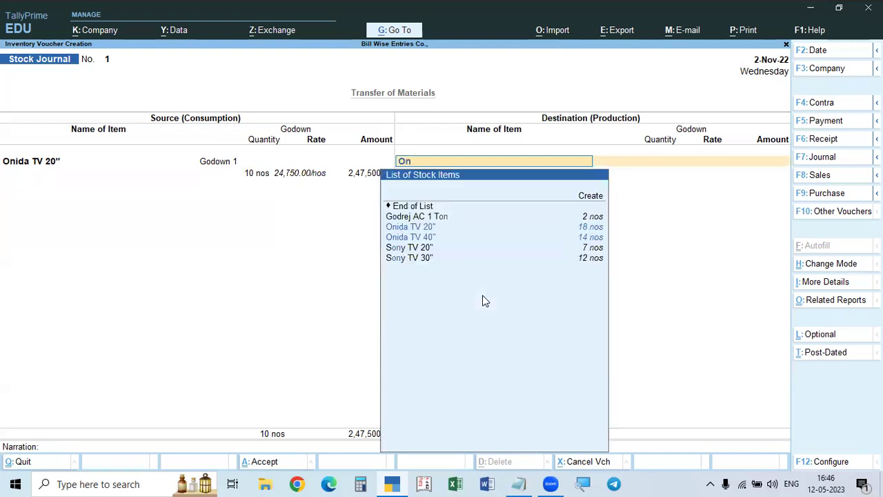
{"action": "key", "text": "Down"}
{"action": "key", "text": "Up"}
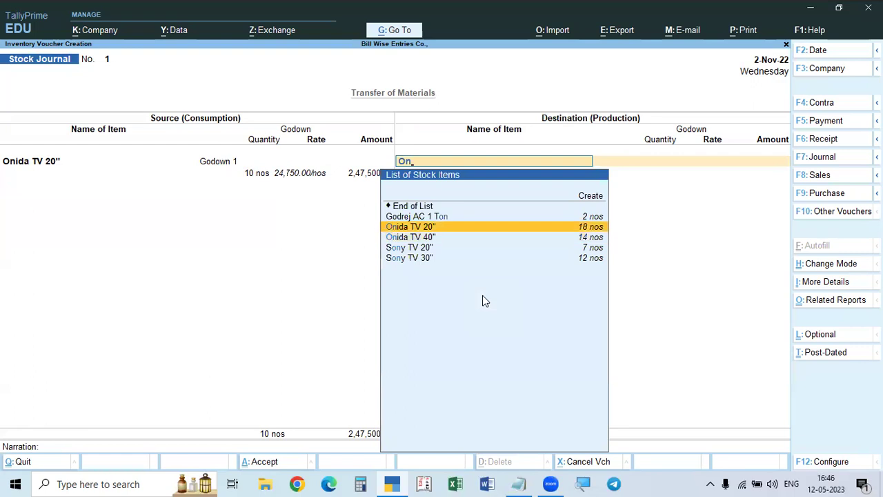
{"action": "key", "text": "Return"}
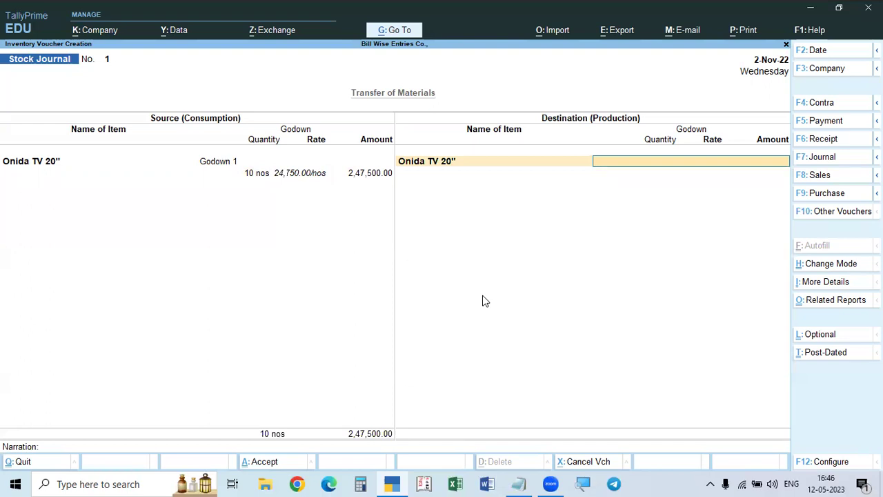
{"action": "key", "text": "alt+Tab"}
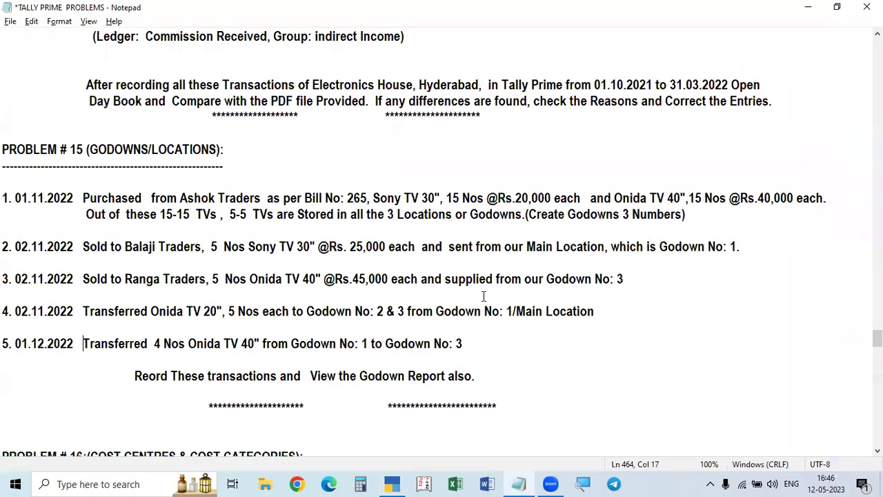
{"action": "key", "text": "alt+Tab"}
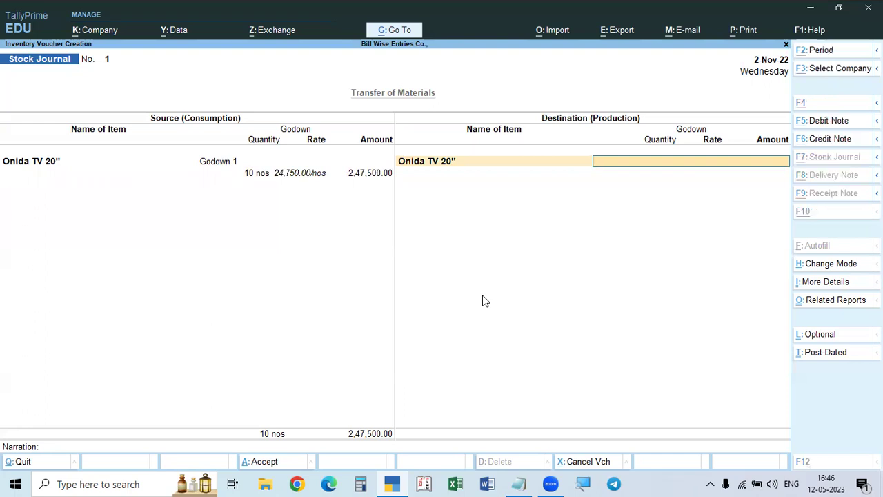
{"action": "key", "text": "alt+Tab"}
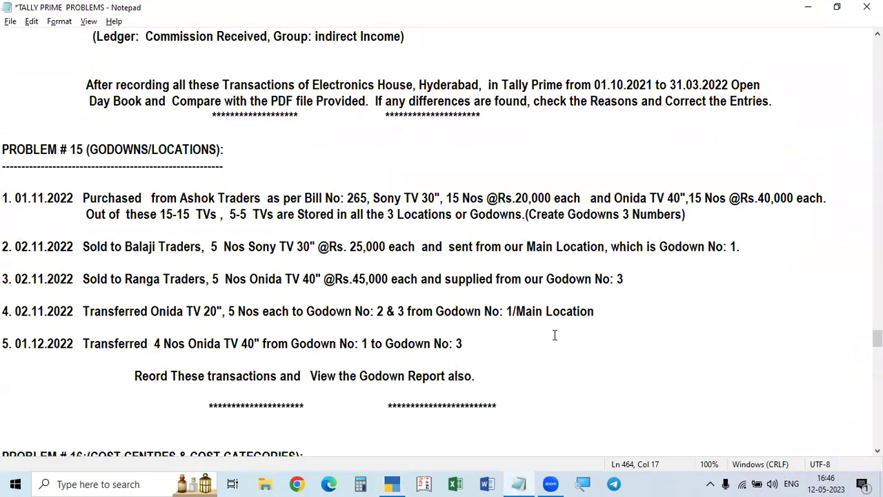
{"action": "key", "text": "alt+Tab"}
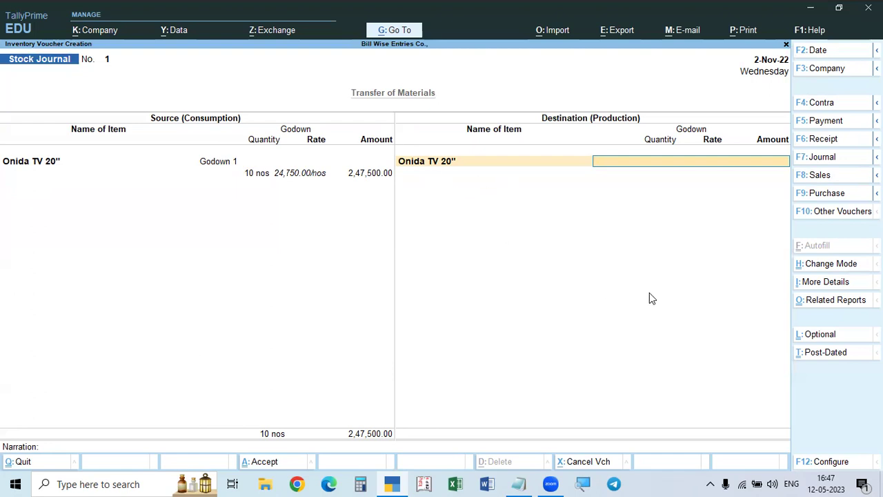
{"action": "key", "text": "Down"}
{"action": "key", "text": "Return"}
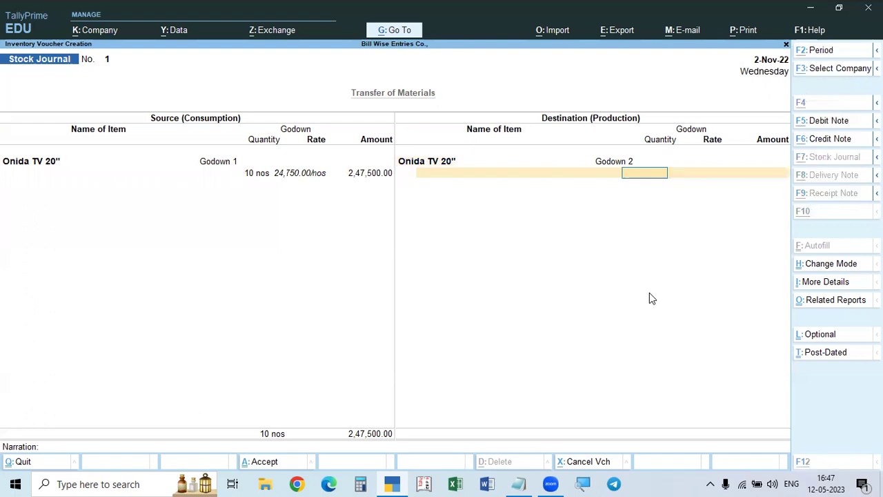
- Recheck the problem in Notepad and set the Godown 2 quantity of Onida TV 20" to 5 nos
{"action": "key", "text": "alt+Tab"}
{"action": "key", "text": "alt+Tab"}
{"action": "type", "text": "5"}
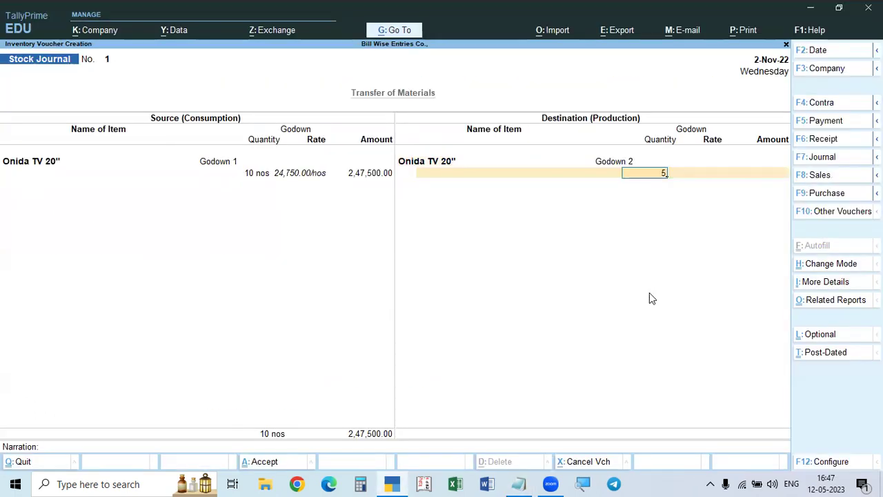
{"action": "key", "text": "Return"}
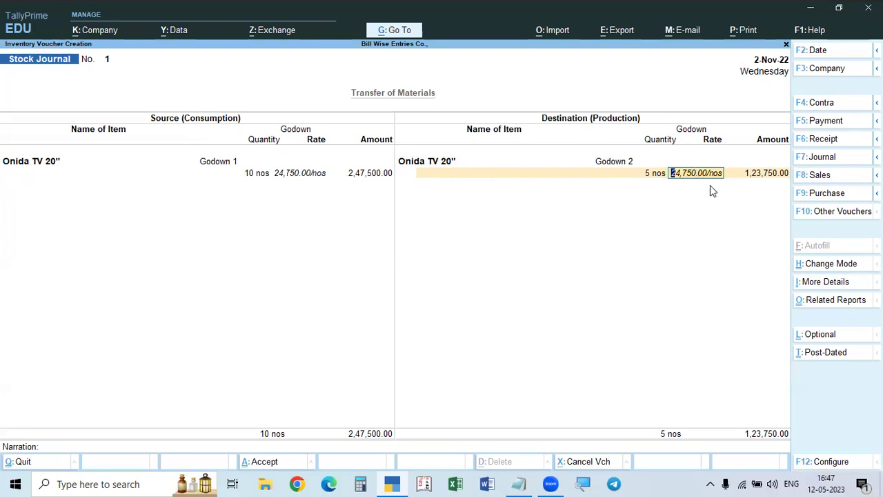
- Accept the Godown 2 line's proposed rate and amount, and add Onida TV 20" as a second destination item located in Godown 3
{"action": "left_click", "coordinate": [757, 173]}
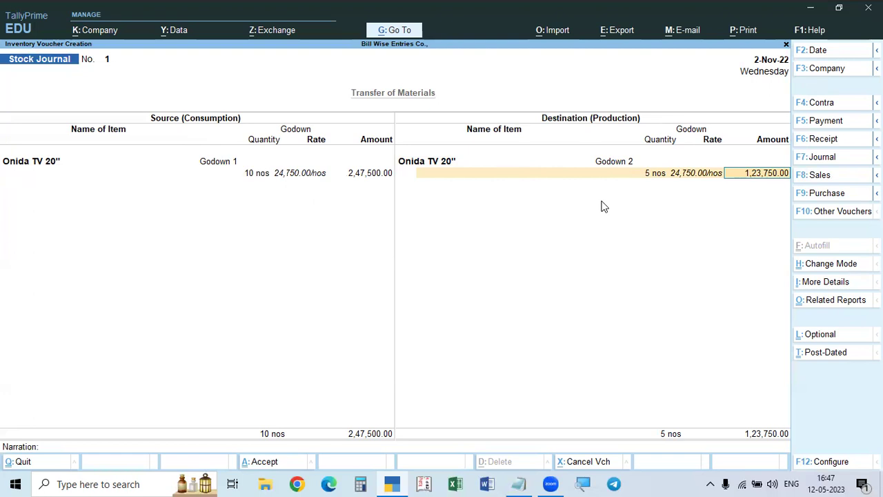
{"action": "key", "text": "Return"}
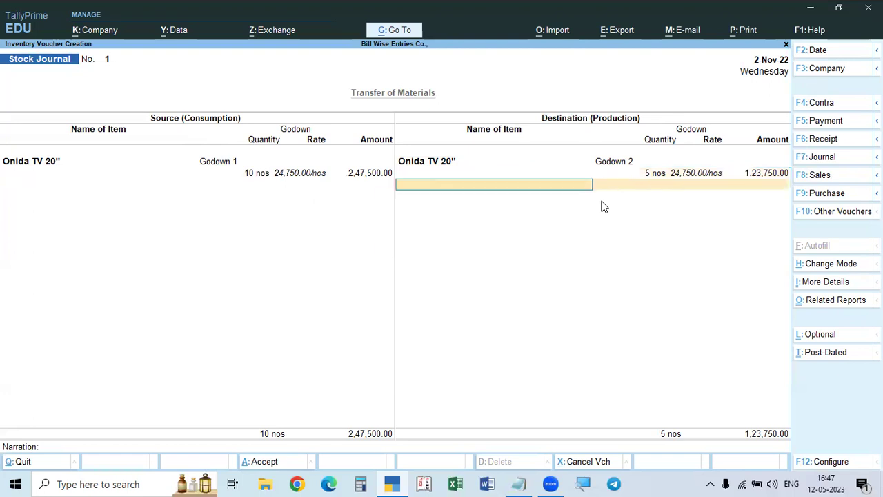
{"action": "type", "text": "On"}
{"action": "key", "text": "Down"}
{"action": "key", "text": "Up"}
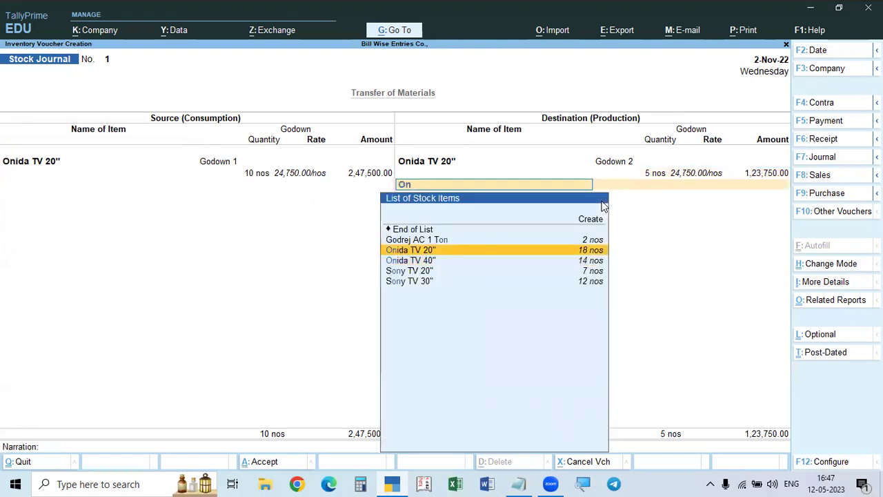
{"action": "key", "text": "Return"}
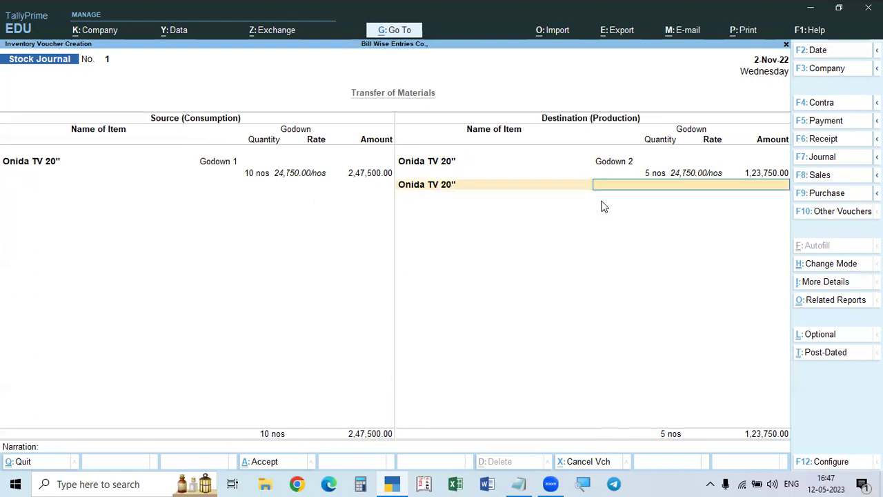
{"action": "key", "text": "Down"}
{"action": "key", "text": "Down"}
{"action": "key", "text": "Down"}
{"action": "key", "text": "Return"}
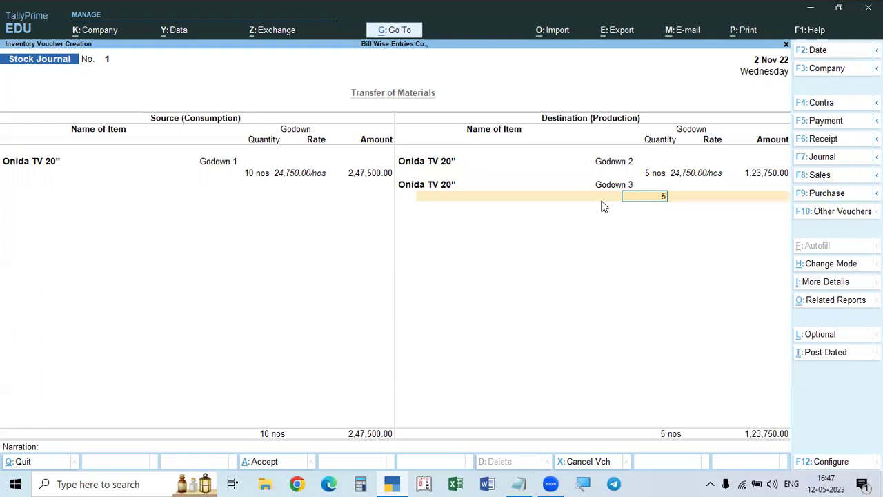
- Set the Godown 3 quantity of Onida TV 20" to 5 nos and accept the proposed rate and amount
{"action": "key", "text": "Return"}
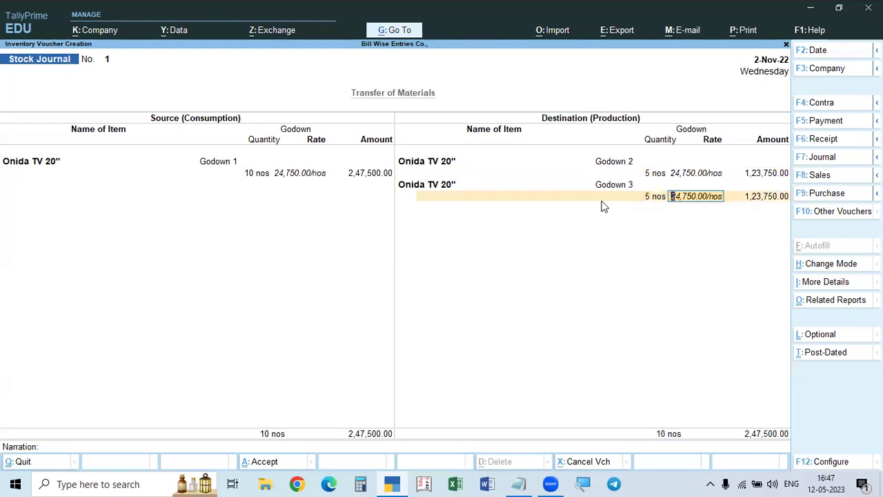
{"action": "left_click", "coordinate": [774, 201]}
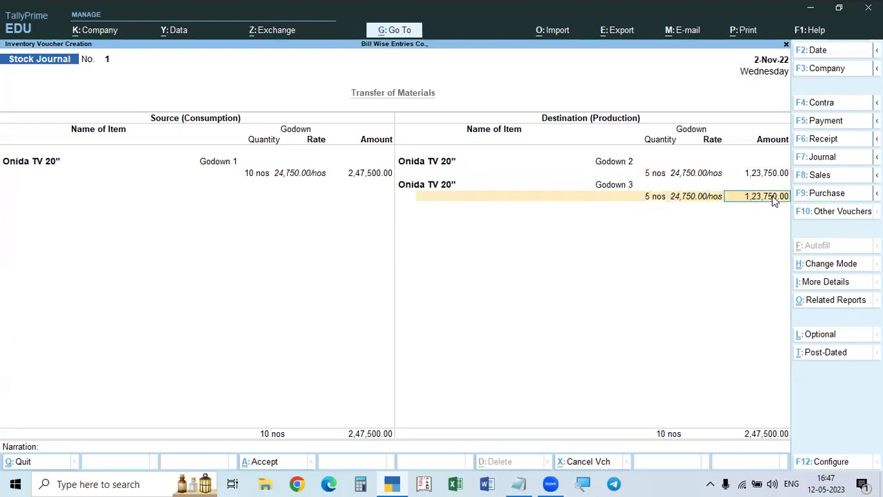
{"action": "key", "text": "Return"}
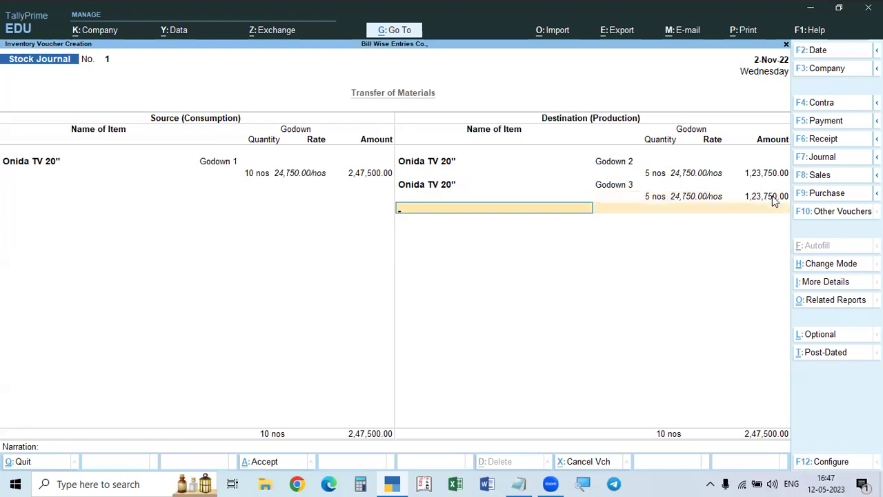
{"action": "key", "text": "BackSpace"}
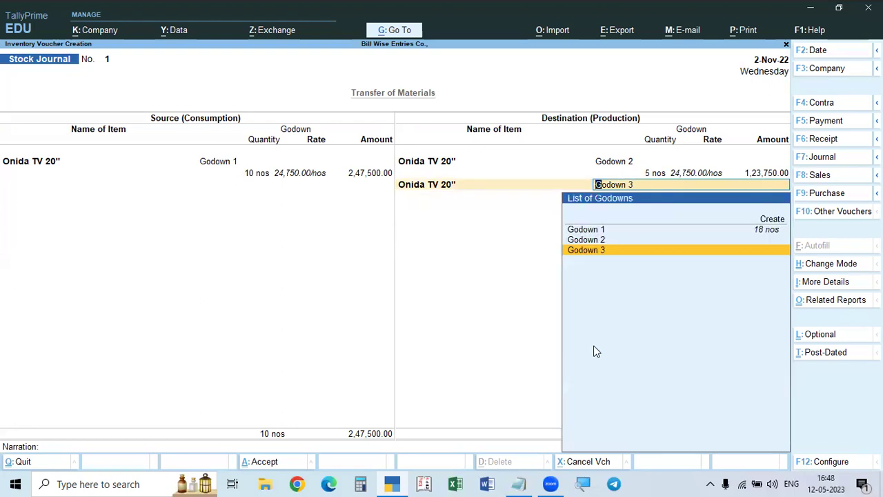
{"action": "key", "text": "Return"}
{"action": "key", "text": "Return"}
{"action": "key", "text": "Return"}
{"action": "key", "text": "Return"}
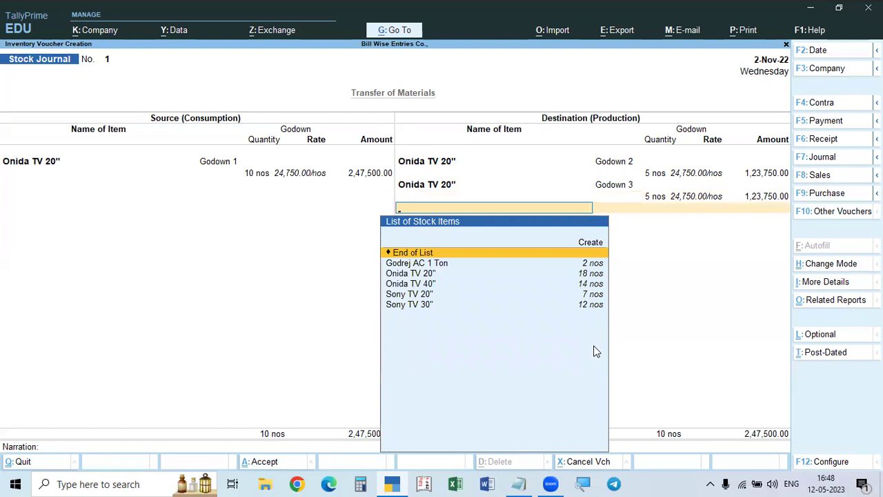
- End the destination item list and save the Stock Journal voucher with an empty narration
{"action": "key", "text": "Return"}
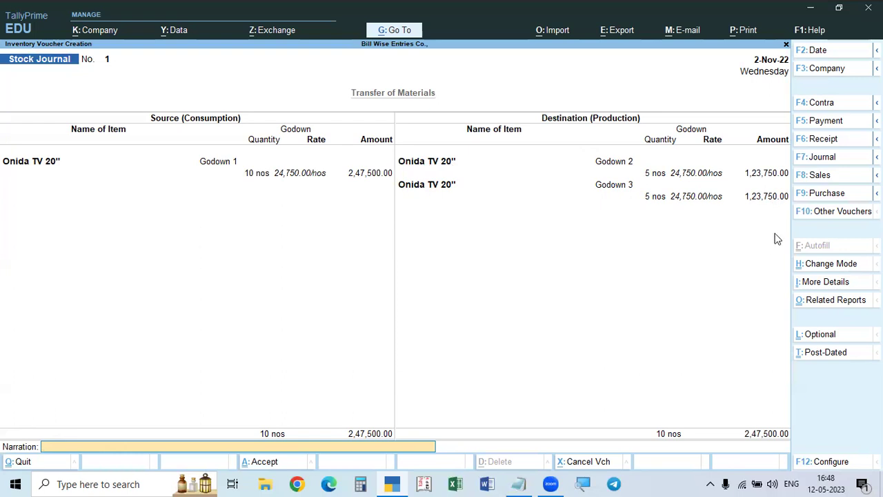
{"action": "key", "text": "Return"}
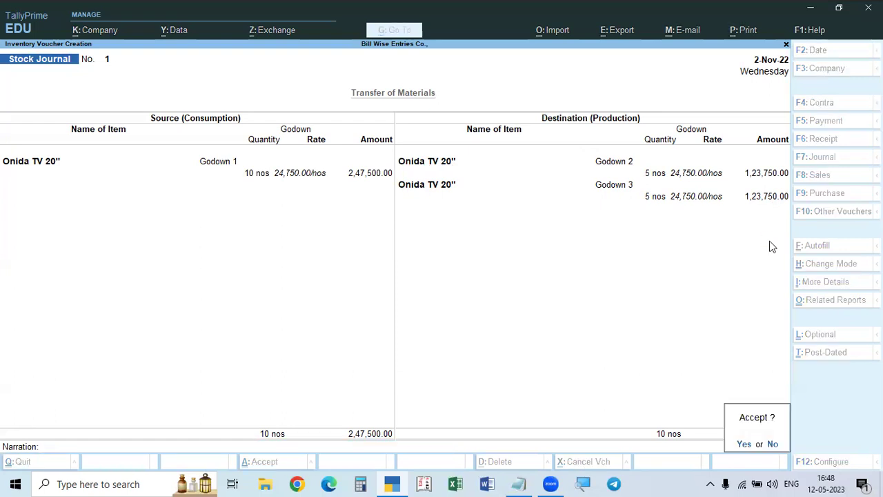
{"action": "key", "text": "Return"}
- Check the problem in Notepad, then view the Godown Summary for Primary with its stock items in detail
{"action": "key", "text": "alt+Tab"}
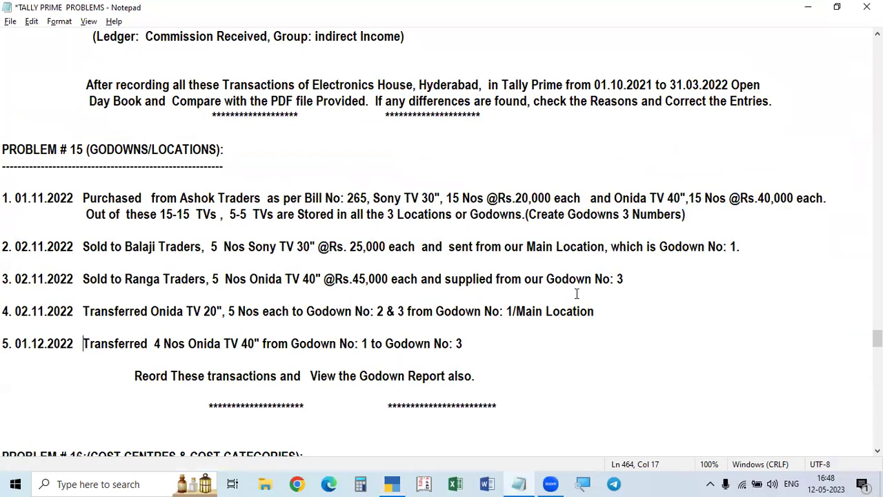
{"action": "key", "text": "alt+Tab"}
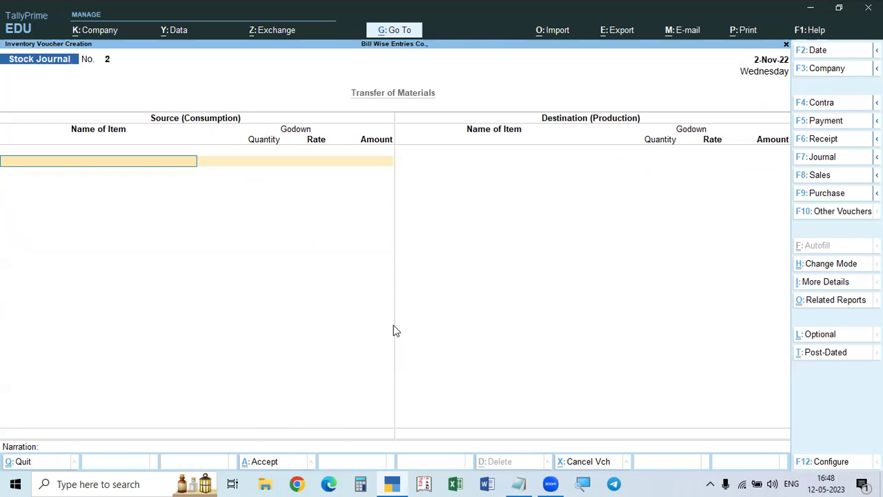
{"action": "left_click", "coordinate": [396, 30]}
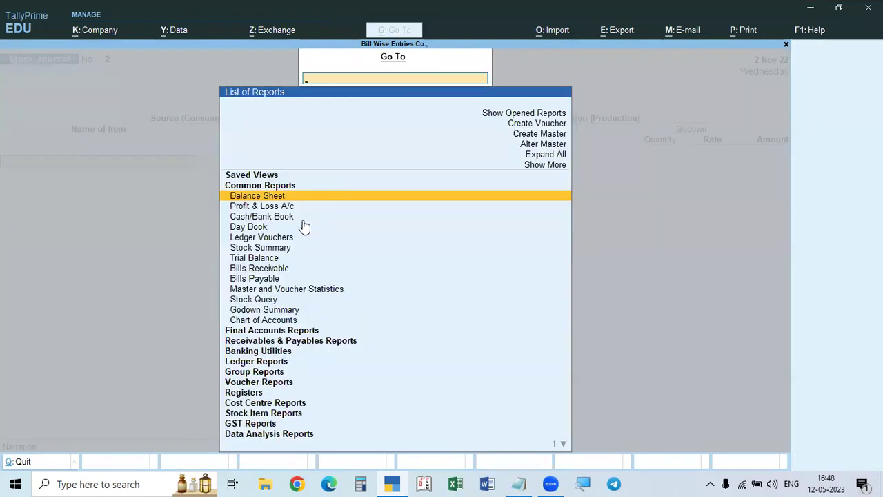
{"action": "left_click", "coordinate": [262, 310]}
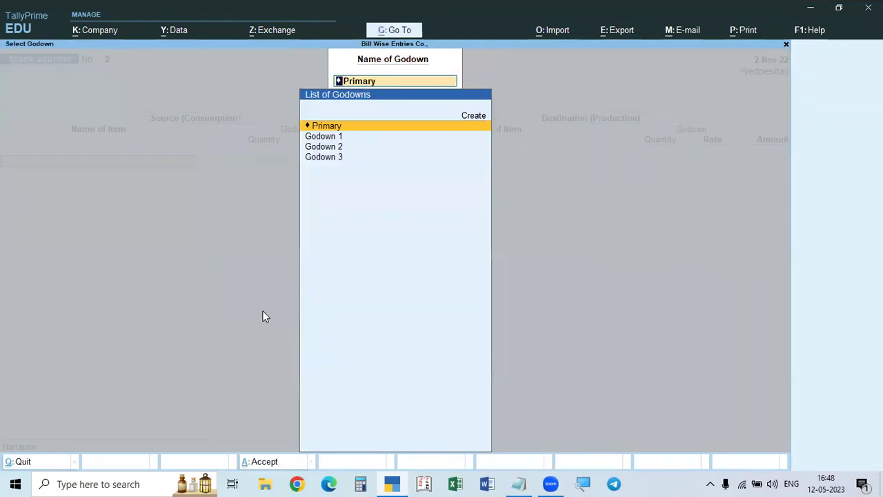
{"action": "key", "text": "Return"}
{"action": "key", "text": "alt"}
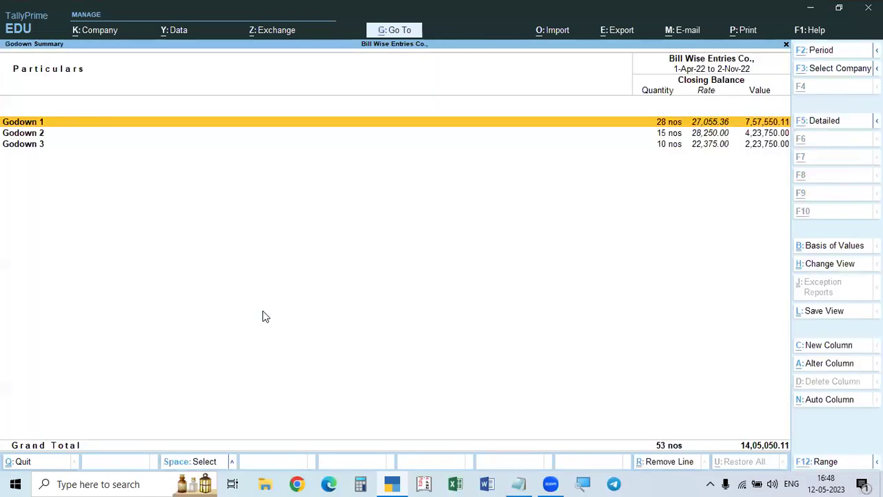
{"action": "key", "text": "alt+F5"}
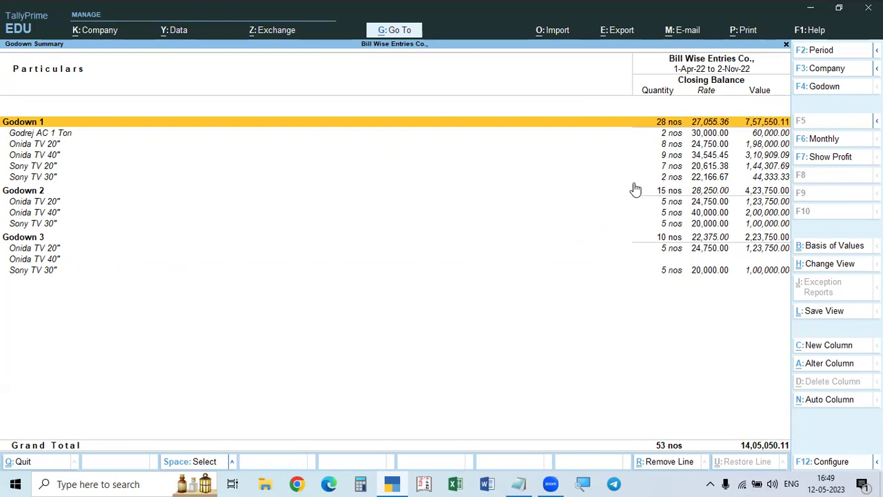
- Compare the Onida TV 40" stock in Godown 1 with transaction 5 in Notepad
{"action": "left_click", "coordinate": [669, 157]}
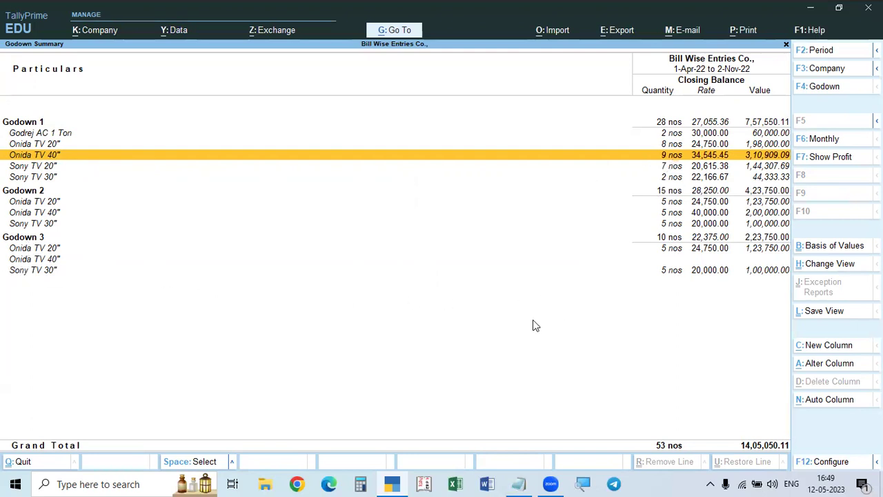
{"action": "key", "text": "alt+Tab"}
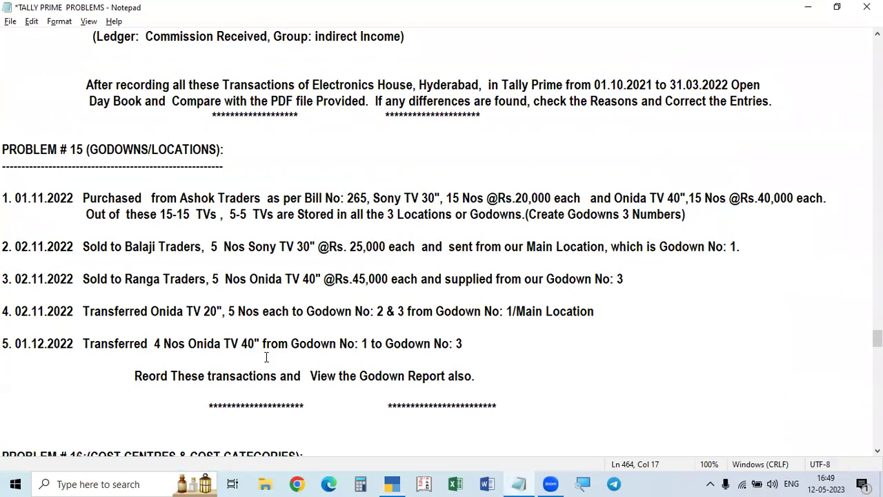
{"action": "key", "text": "alt+Tab"}
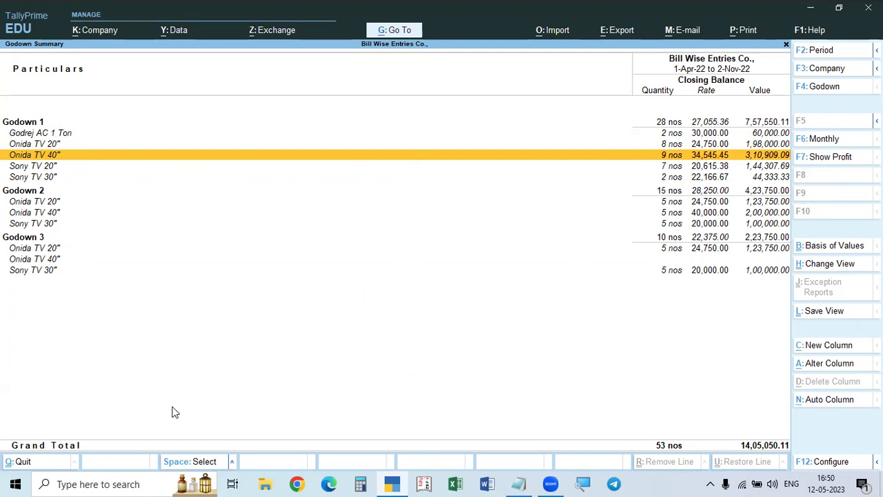
- Leave the Godown Summary for a new Stock Journal voucher and choose Onida TV 40" from Godown 1 as the source item
{"action": "key", "text": "F4"}
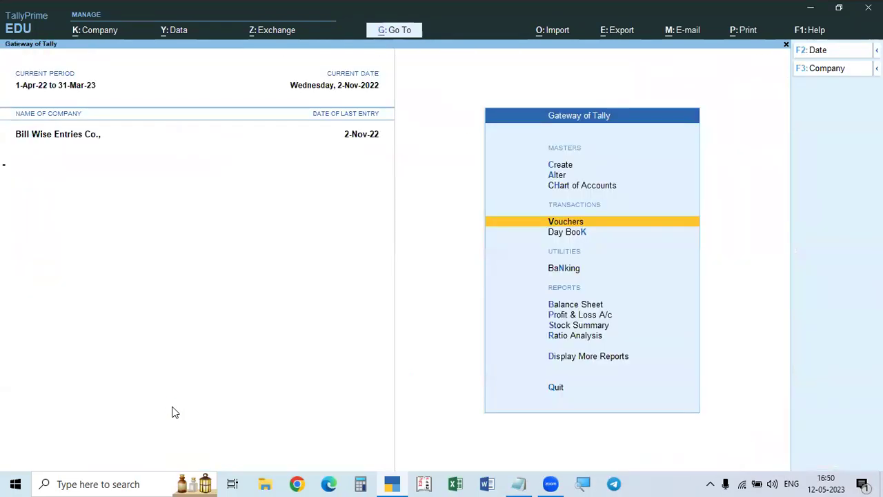
{"action": "key", "text": "Return"}
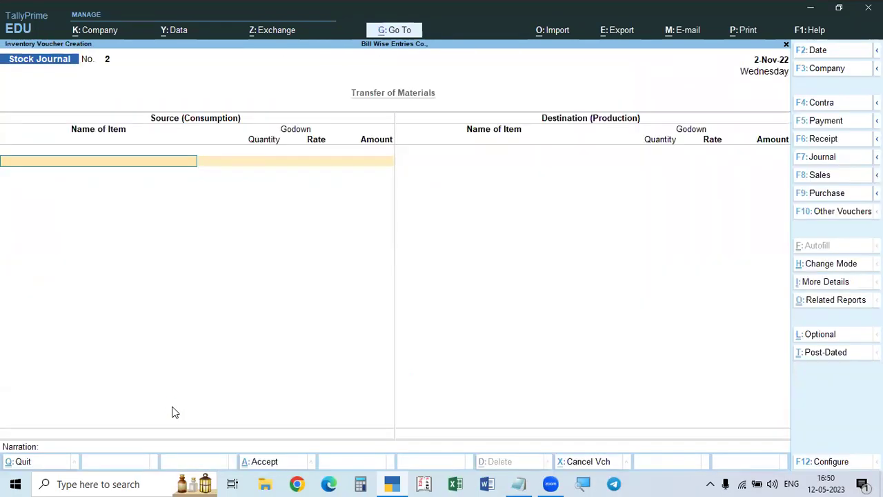
{"action": "type", "text": "On"}
{"action": "key", "text": "Down"}
{"action": "key", "text": "Down"}
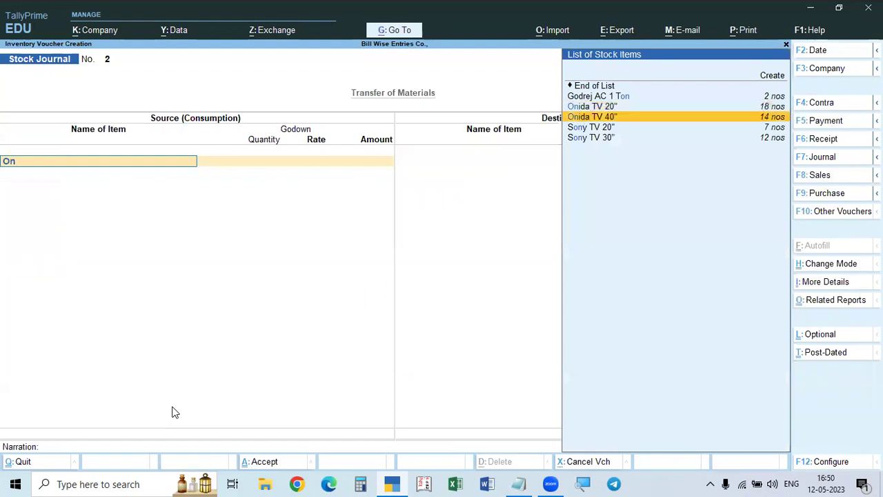
{"action": "key", "text": "Return"}
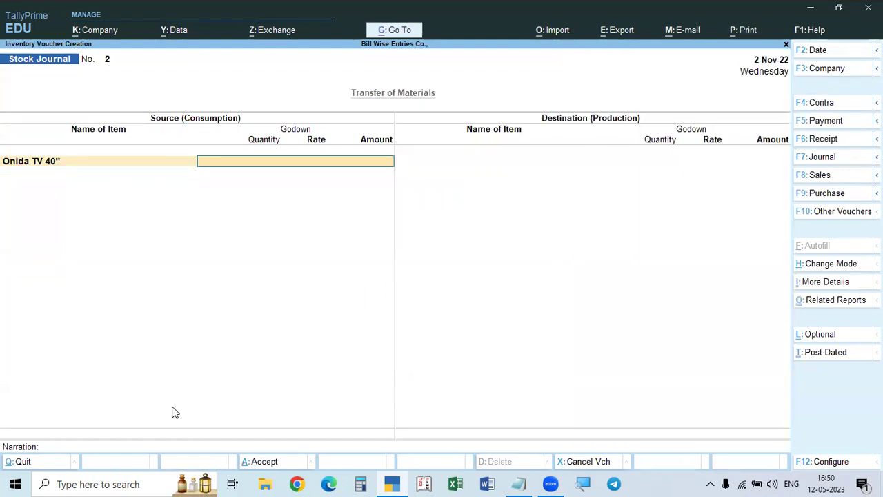
{"action": "type", "text": "3"}
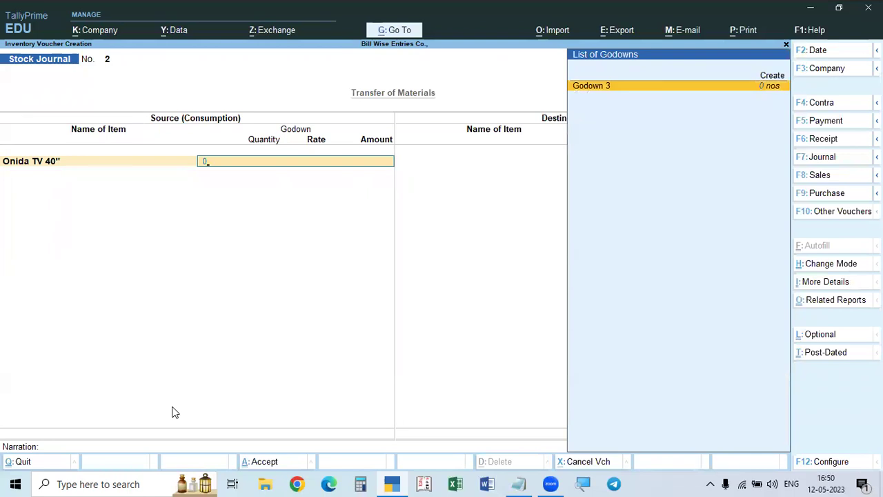
{"action": "key", "text": "BackSpace"}
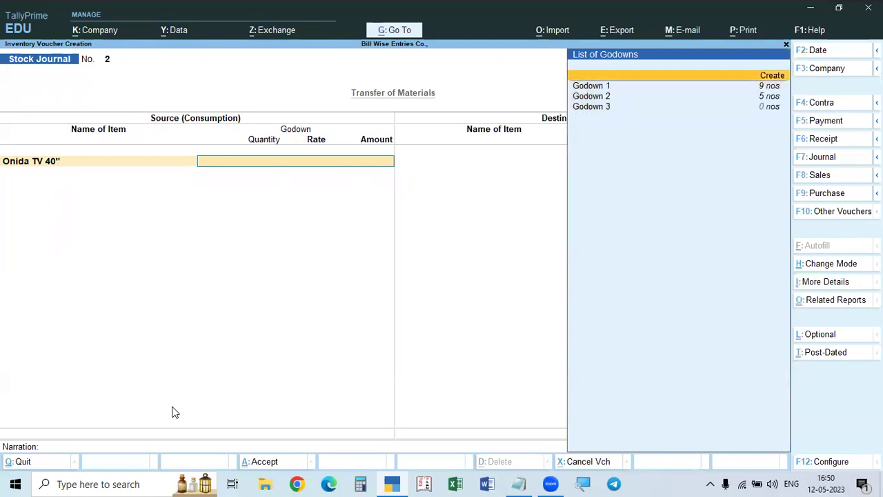
{"action": "key", "text": "Down"}
{"action": "key", "text": "Return"}
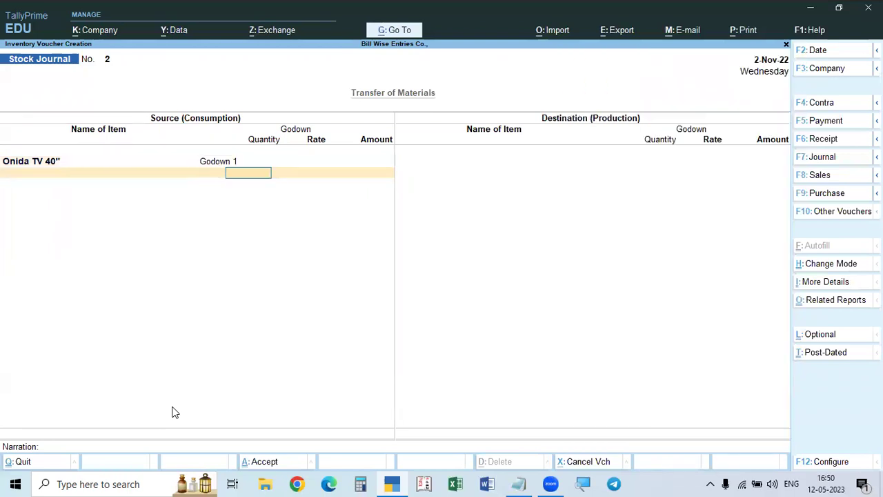
- Check transaction 5 in Notepad, set the source quantity of Onida TV 40" to 4 nos at the proposed rate, and end the source list
{"action": "key", "text": "alt+Tab"}
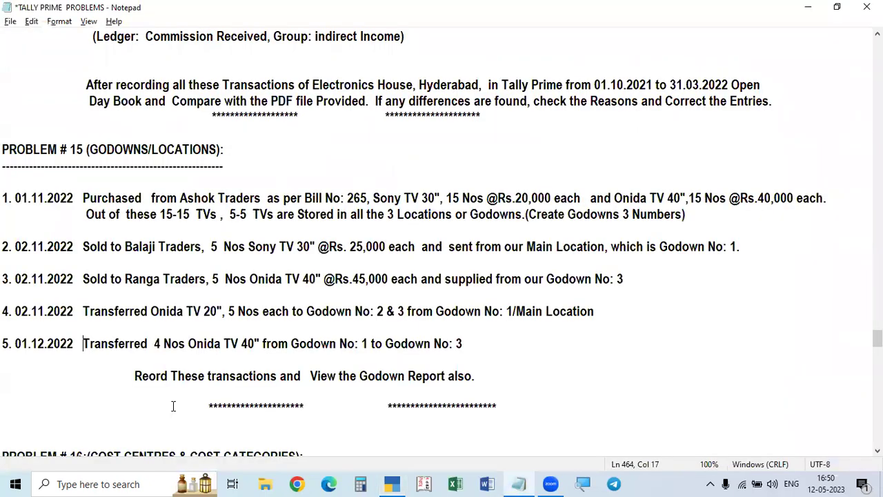
{"action": "key", "text": "alt+Tab"}
{"action": "type", "text": "4"}
{"action": "key", "text": "Return"}
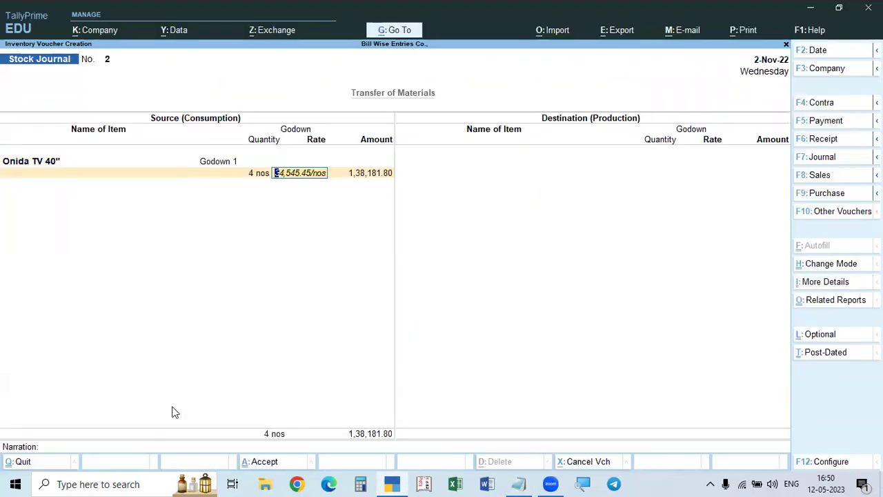
{"action": "key", "text": "alt+Tab"}
{"action": "key", "text": "alt+Tab"}
{"action": "key", "text": "Return"}
{"action": "key", "text": "Return"}
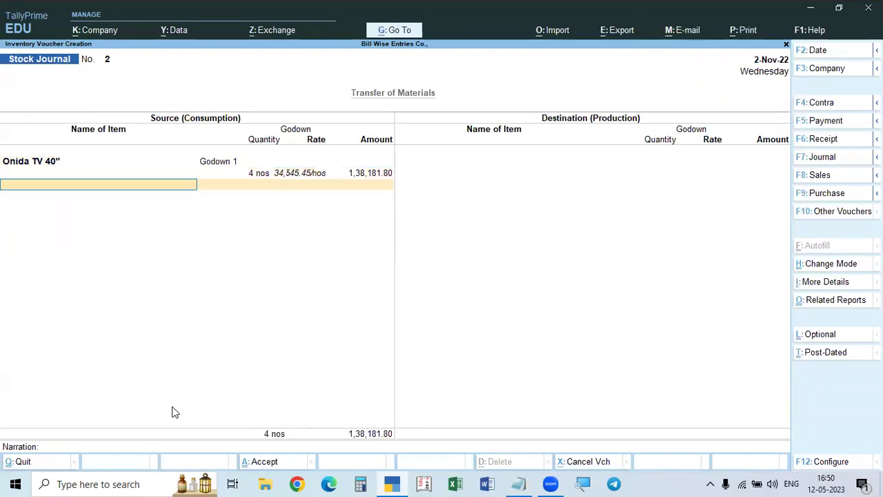
{"action": "key", "text": "Return"}
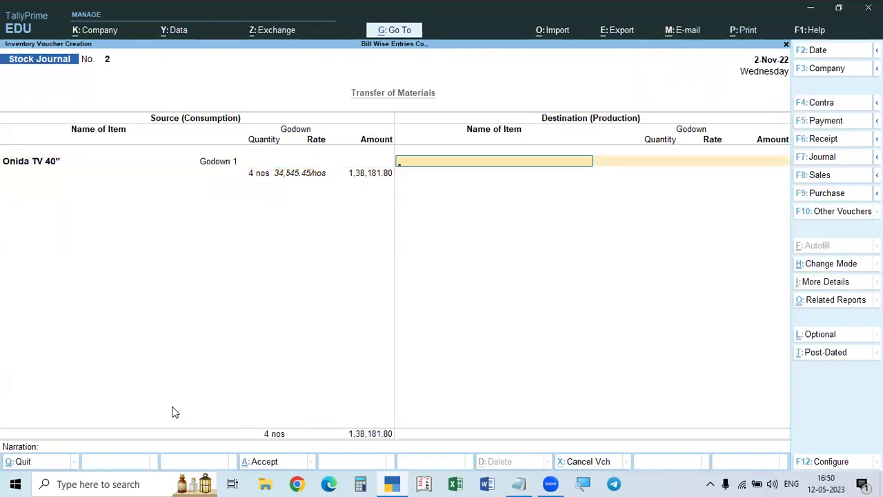
- Choose Onida TV 40" as the destination item of the Stock Journal and Godown 3 as its godown
{"action": "type", "text": "On"}
{"action": "key", "text": "Down"}
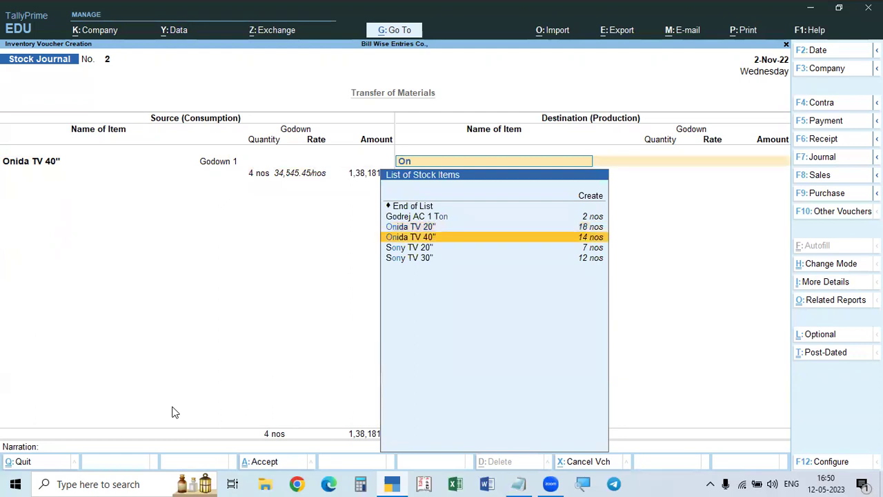
{"action": "key", "text": "Return"}
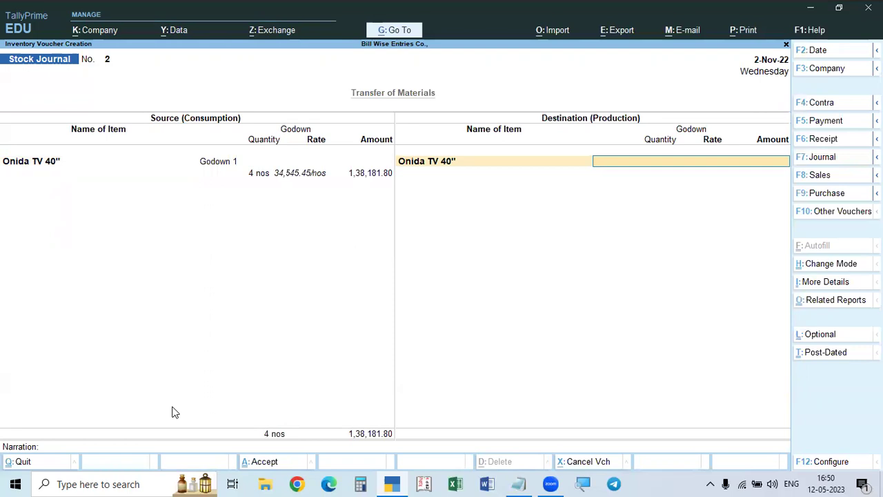
{"action": "key", "text": "ctrl"}
{"action": "key", "text": "Down"}
{"action": "key", "text": "Down"}
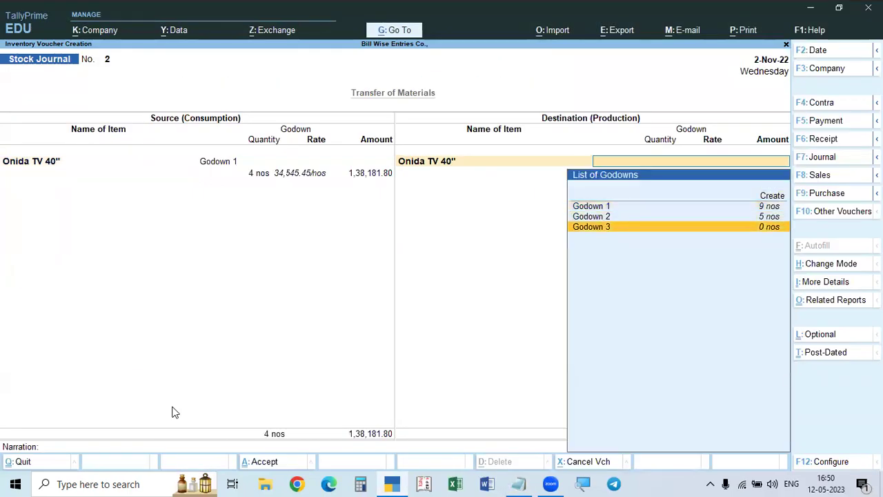
{"action": "key", "text": "Return"}
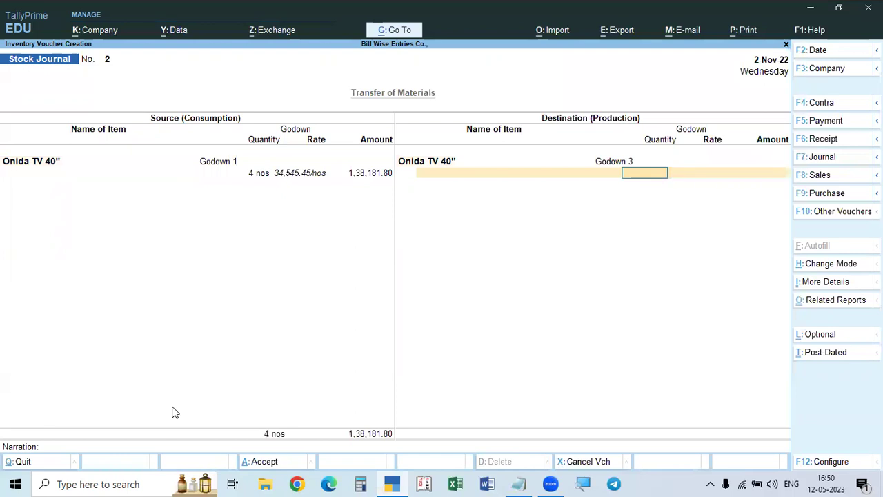
- Check the problem in Notepad, and set the destination quantity of Onida TV 40" to 4 nos at a rate of 34,545.45
{"action": "key", "text": "alt+Tab"}
{"action": "key", "text": "alt+Tab"}
{"action": "type", "text": "4"}
{"action": "key", "text": "Return"}
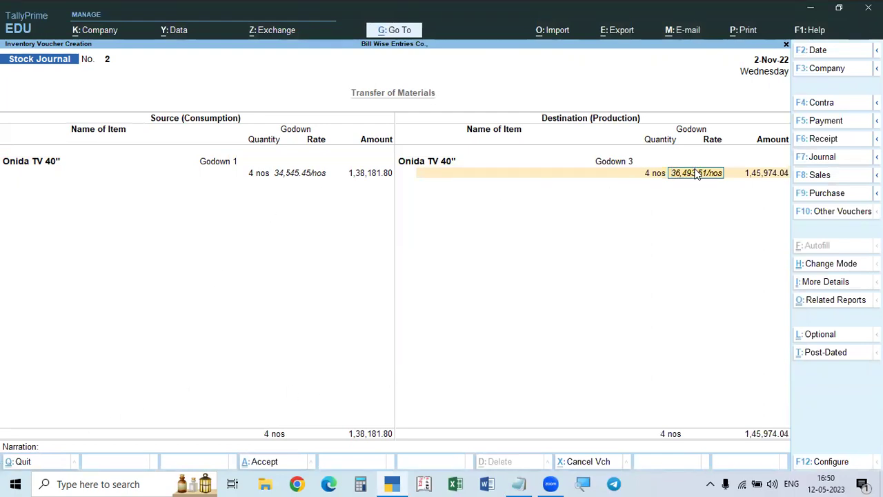
{"action": "type", "text": "34"}
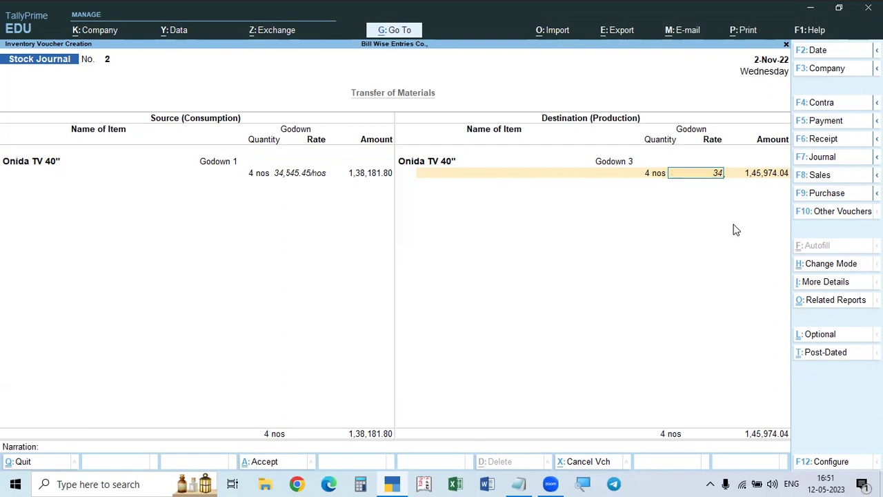
{"action": "type", "text": "545.45"}
{"action": "key", "text": "Return"}
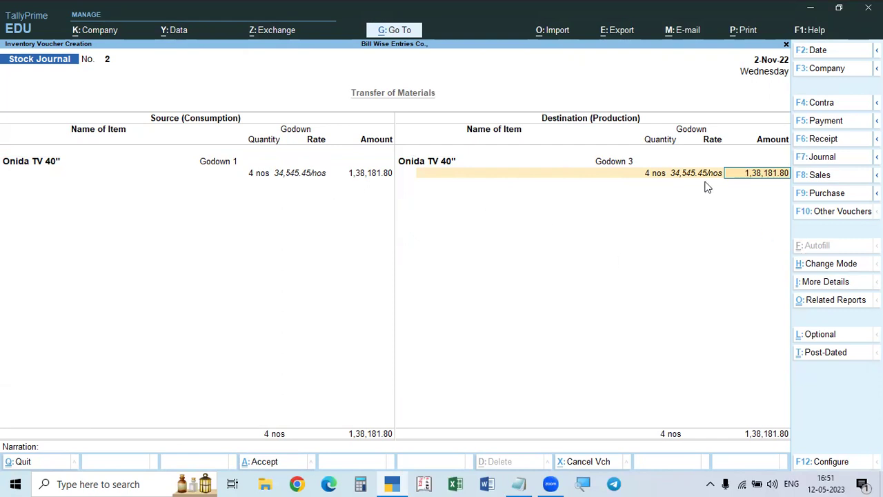
- Accept the destination amount, end the item list and save the Stock Journal voucher without a narration
{"action": "key", "text": "Return"}
{"action": "key", "text": "Return"}
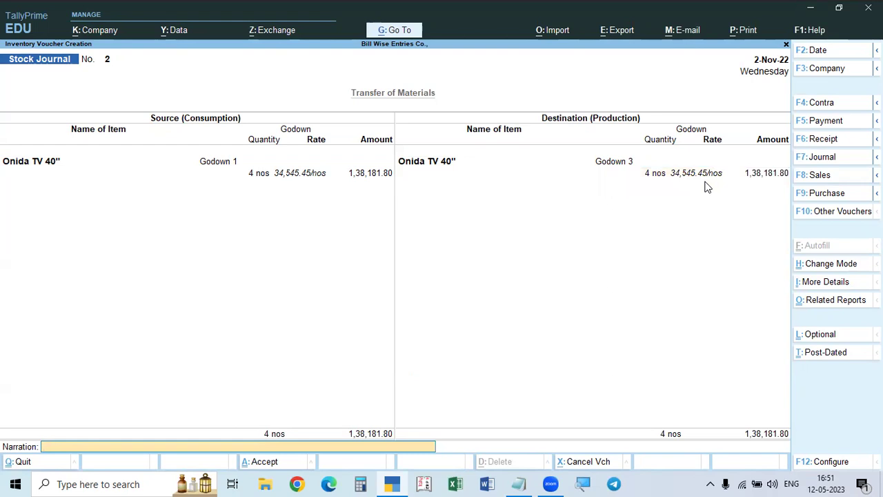
{"action": "key", "text": "Return"}
{"action": "key", "text": "Return"}
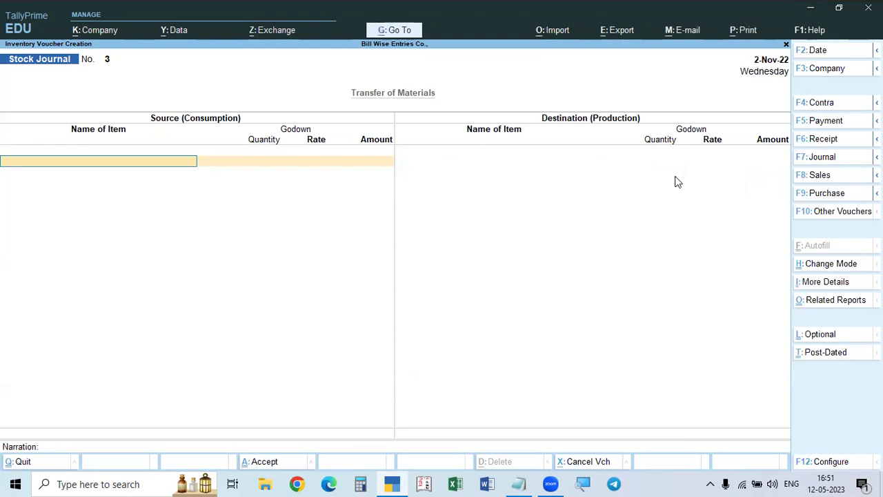
- Leave voucher entry, view the Godown Summary for Primary with its stock items in detail, and check Onida TV 40" in Godown 1
{"action": "key", "text": "Escape"}
{"action": "key", "text": "Escape"}
{"action": "key", "text": "n"}
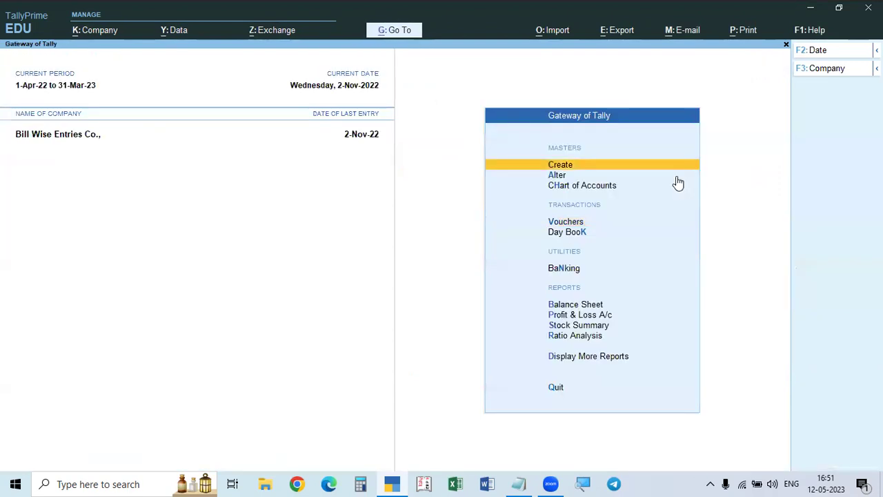
{"action": "key", "text": "d"}
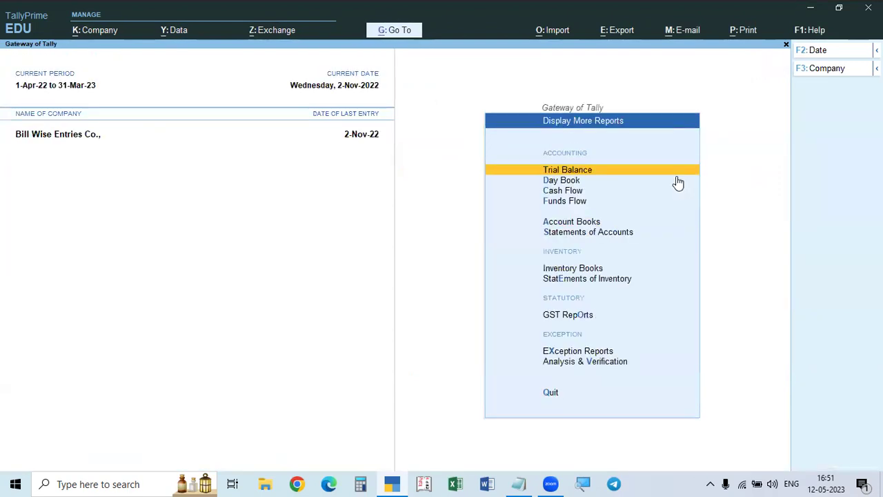
{"action": "key", "text": "i"}
{"action": "key", "text": "g"}
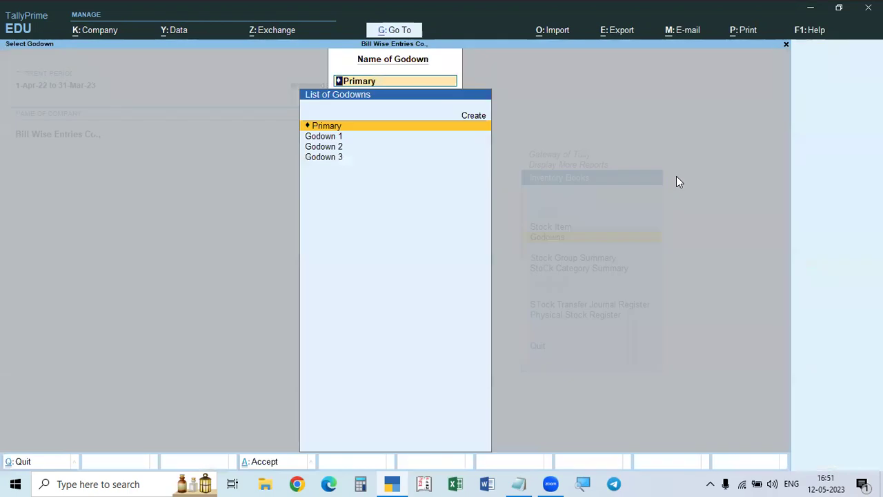
{"action": "key", "text": "Return"}
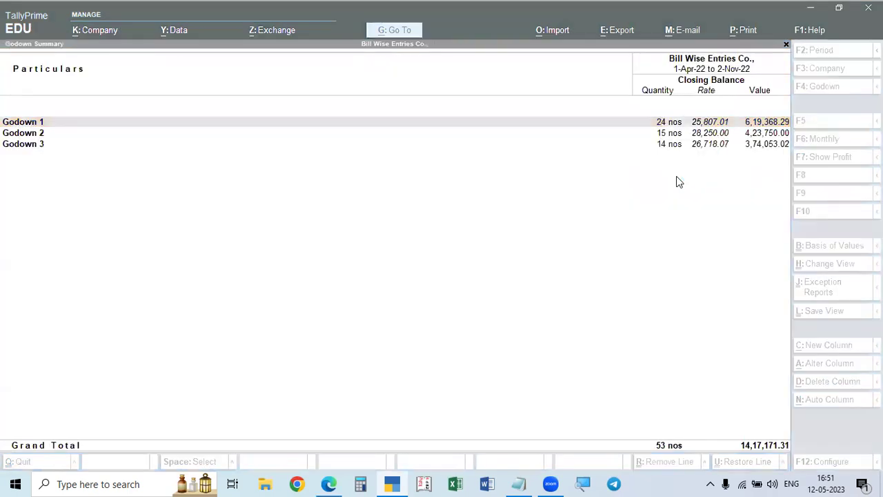
{"action": "left_click", "coordinate": [677, 179]}
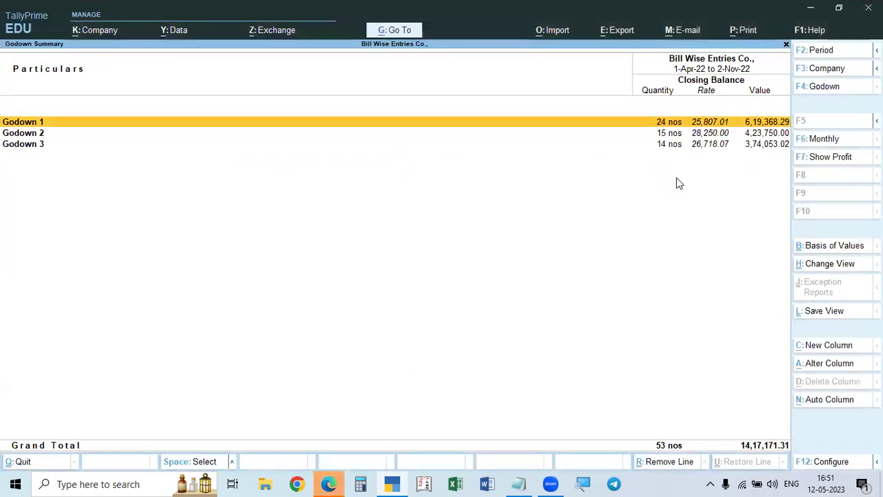
{"action": "key", "text": "alt+F5"}
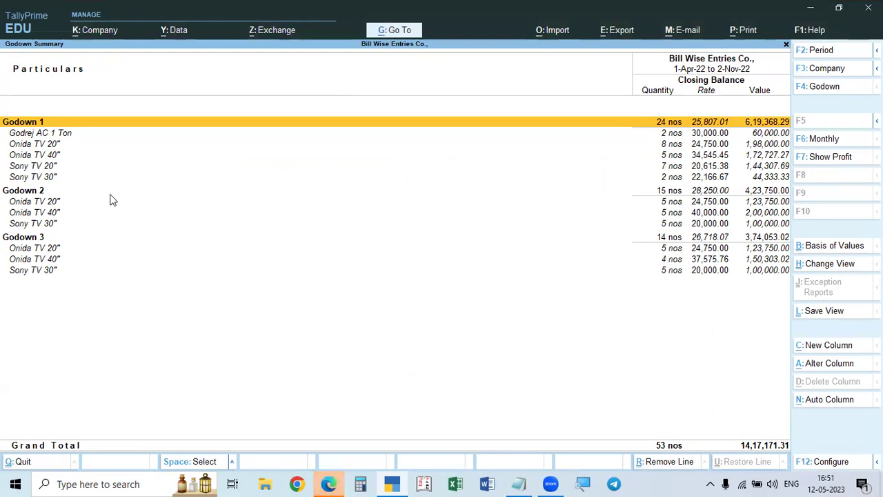
{"action": "left_click", "coordinate": [52, 158]}
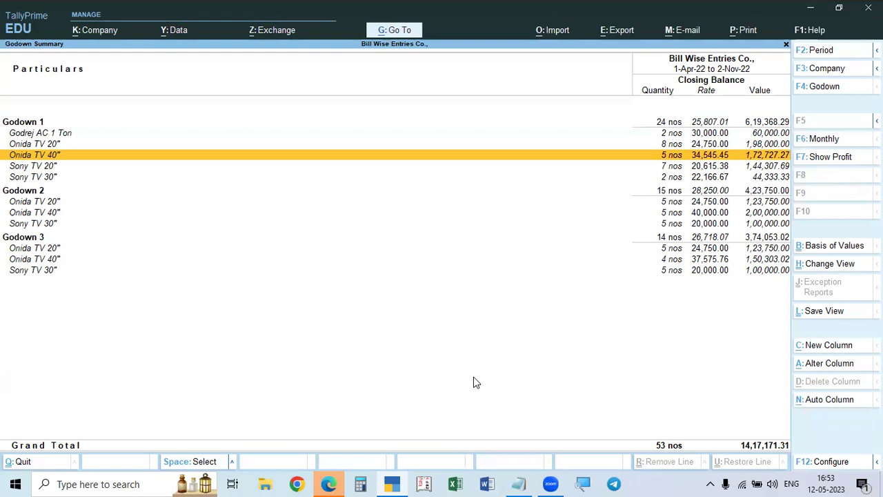
{"action": "left_click", "coordinate": [332, 480]}
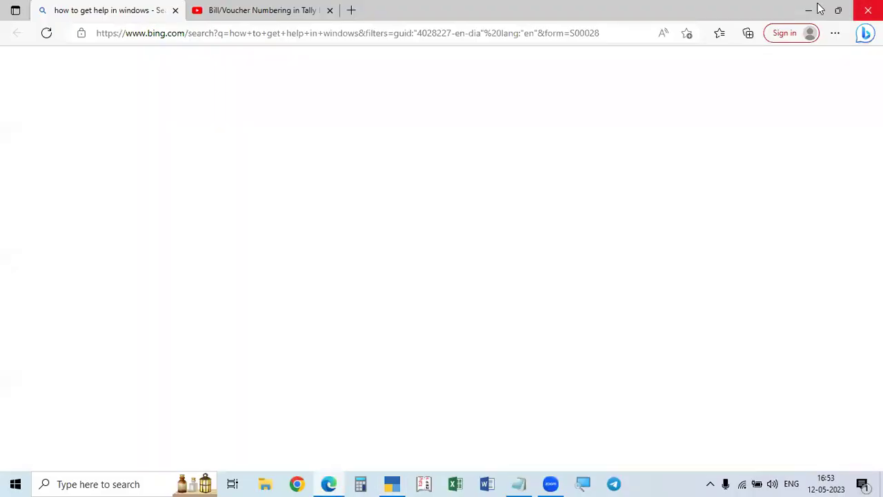
{"action": "left_click", "coordinate": [809, 10]}
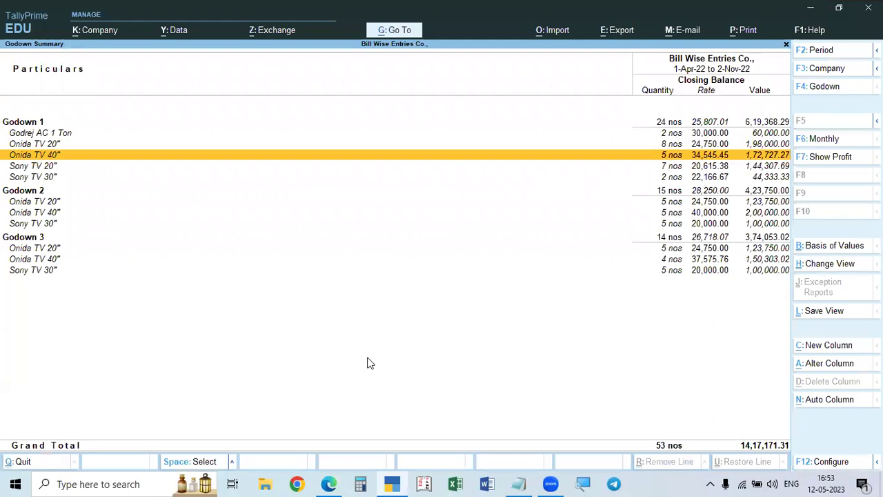
- Configure the Godown Summary to show the opening balance, goods inwards and goods outwards
{"action": "left_click", "coordinate": [825, 461]}
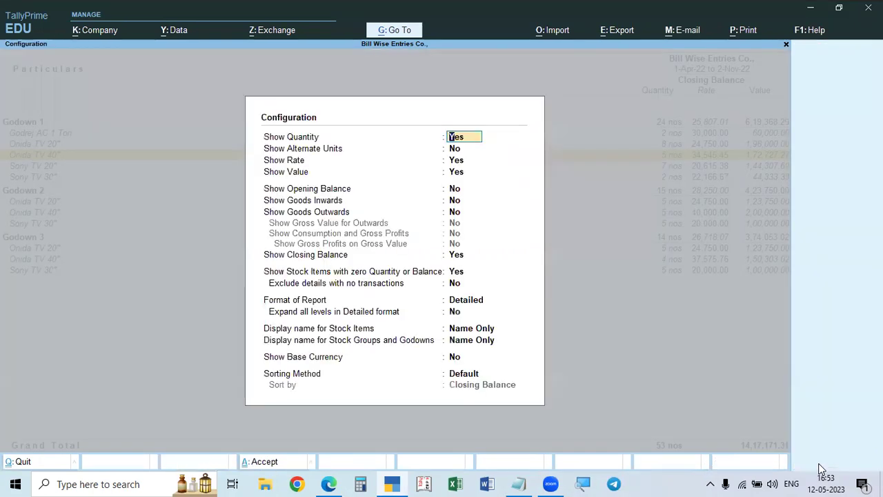
{"action": "key", "text": "Down"}
{"action": "key", "text": "Down"}
{"action": "key", "text": "Down"}
{"action": "key", "text": "Down"}
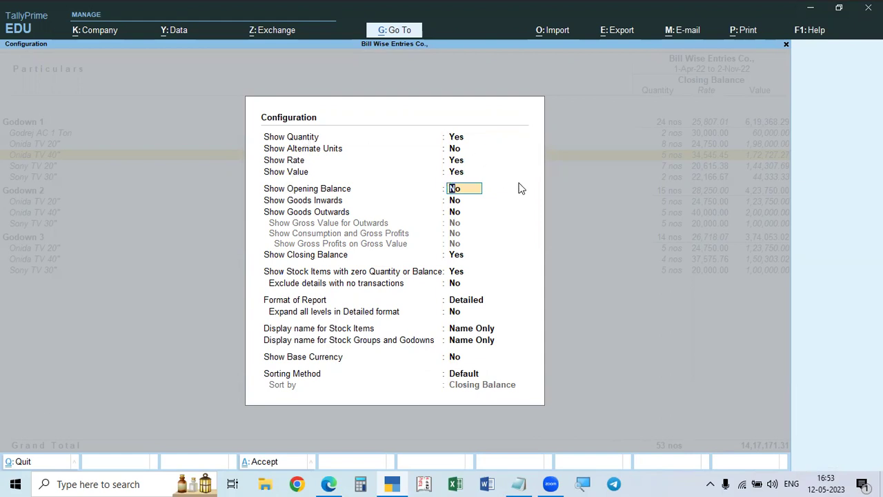
{"action": "type", "text": "y"}
{"action": "key", "text": "Return"}
{"action": "type", "text": "y"}
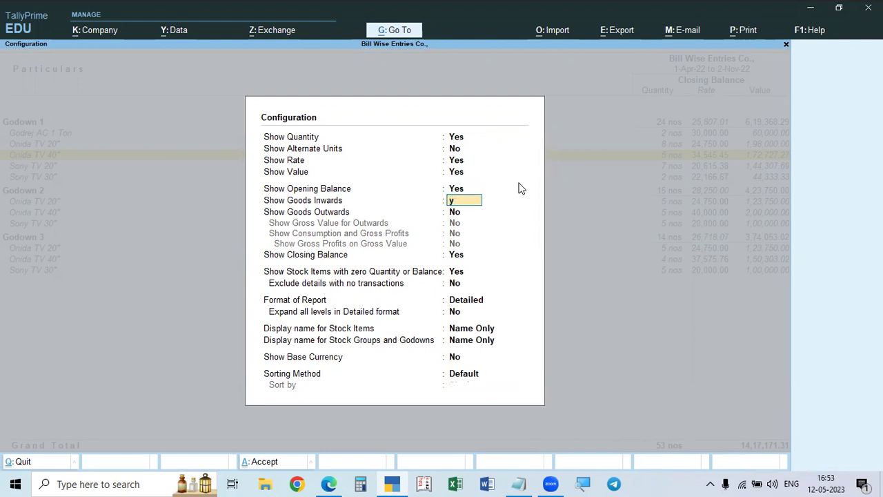
{"action": "key", "text": "Return"}
{"action": "type", "text": "y"}
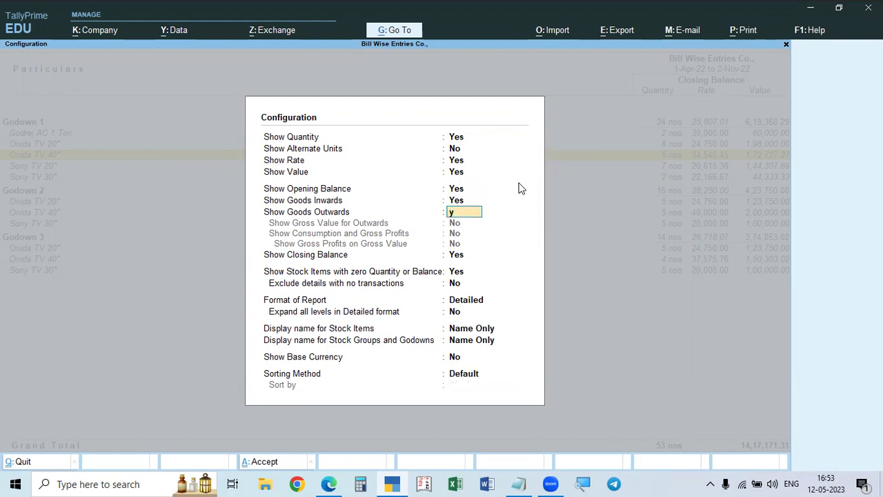
{"action": "key", "text": "Return"}
{"action": "key", "text": "Return"}
{"action": "key", "text": "Return"}
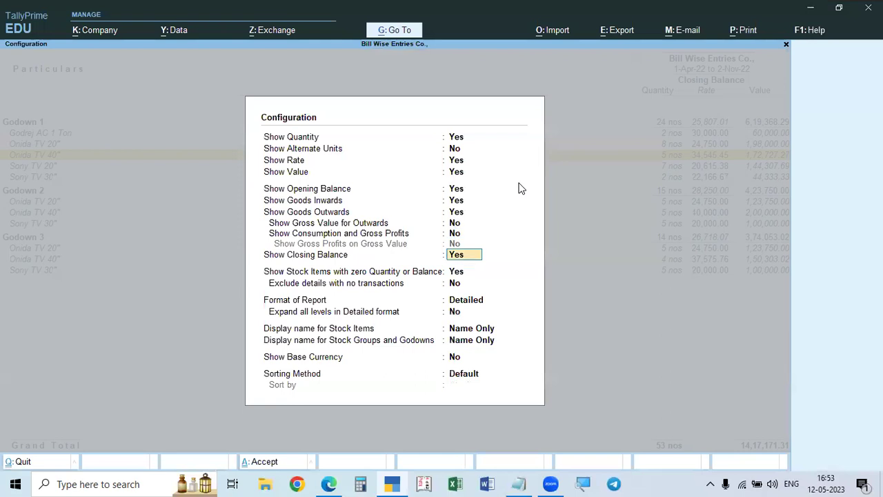
- Keep the Detailed report format, set expanding all levels in Detailed format to Yes, and accept the configuration
{"action": "key", "text": "Return"}
{"action": "key", "text": "Return"}
{"action": "key", "text": "Return"}
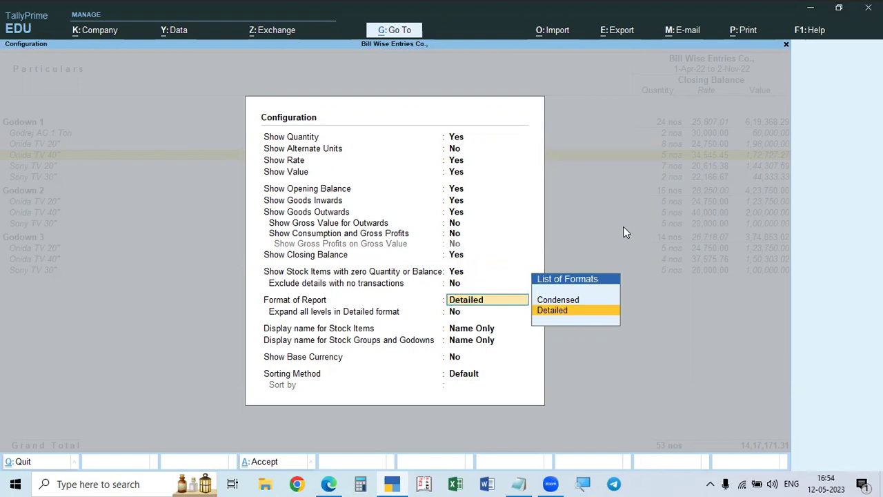
{"action": "key", "text": "Return"}
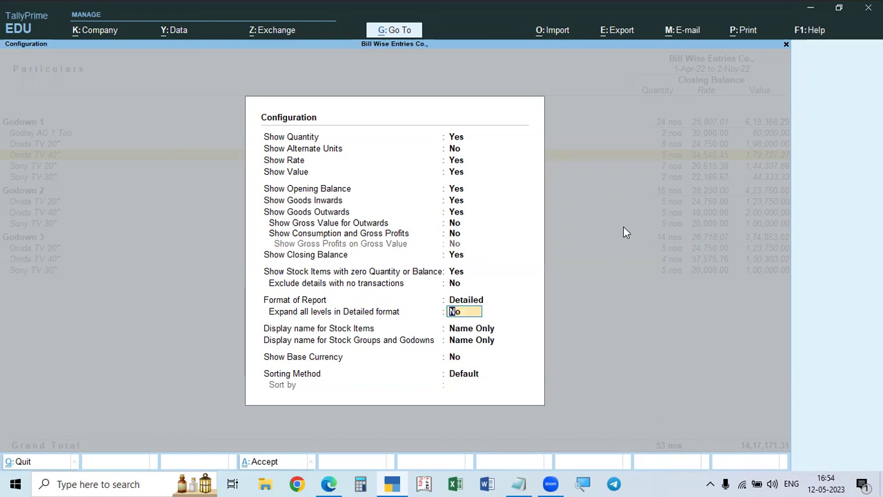
{"action": "type", "text": "y"}
{"action": "key", "text": "Return"}
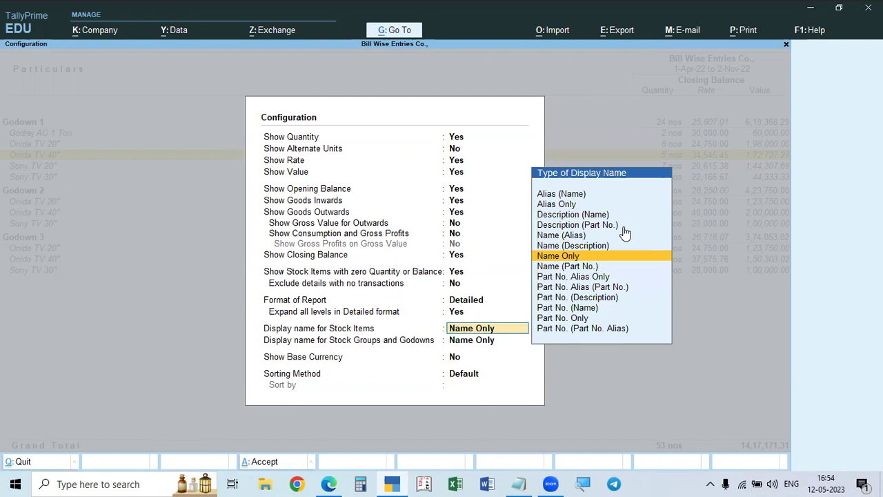
{"action": "key", "text": "ctrl+a"}
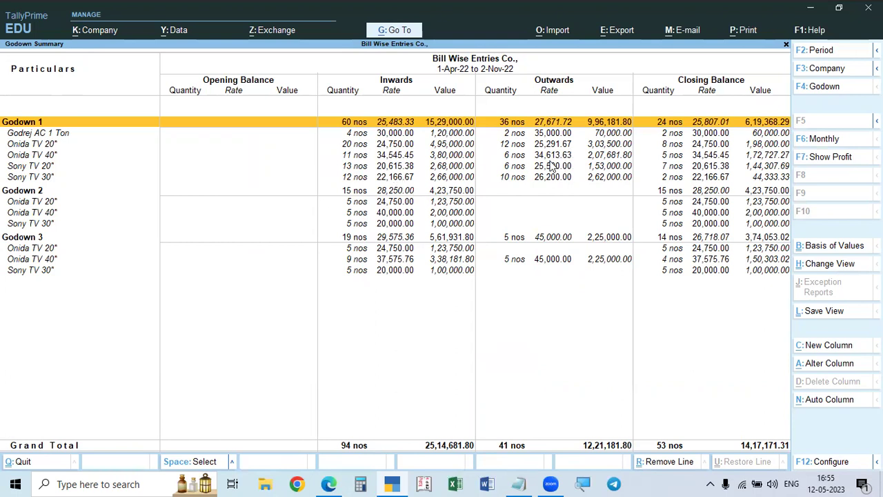
- Examine the Onida TV 20" and Onida TV 40" rows of Godown 1 and return to the Gateway of Tally
{"action": "left_click", "coordinate": [674, 145]}
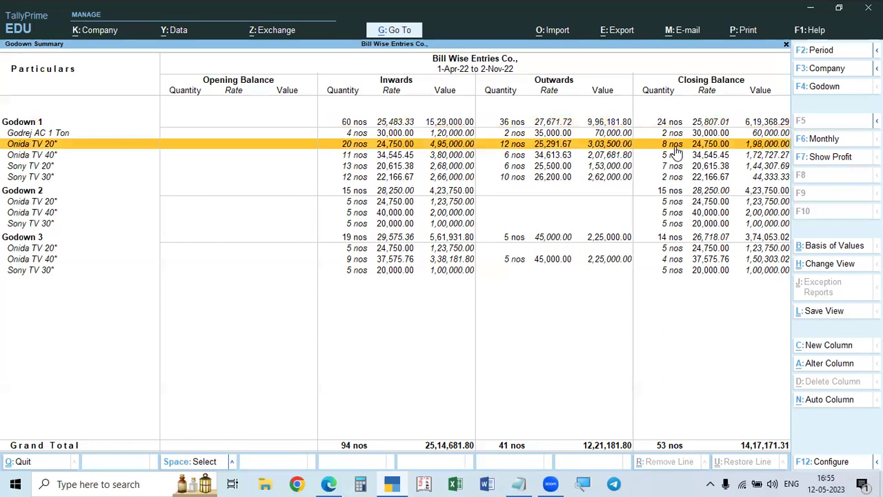
{"action": "left_click", "coordinate": [678, 156]}
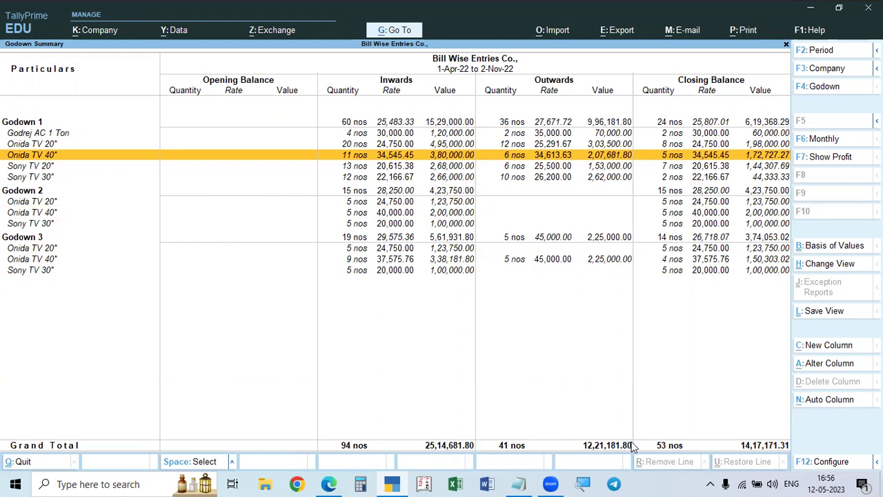
{"action": "key", "text": "Escape"}
{"action": "key", "text": "Escape"}
{"action": "key", "text": "Escape"}
{"action": "key", "text": "Escape"}
{"action": "key", "text": "Escape"}
{"action": "key", "text": "Escape"}
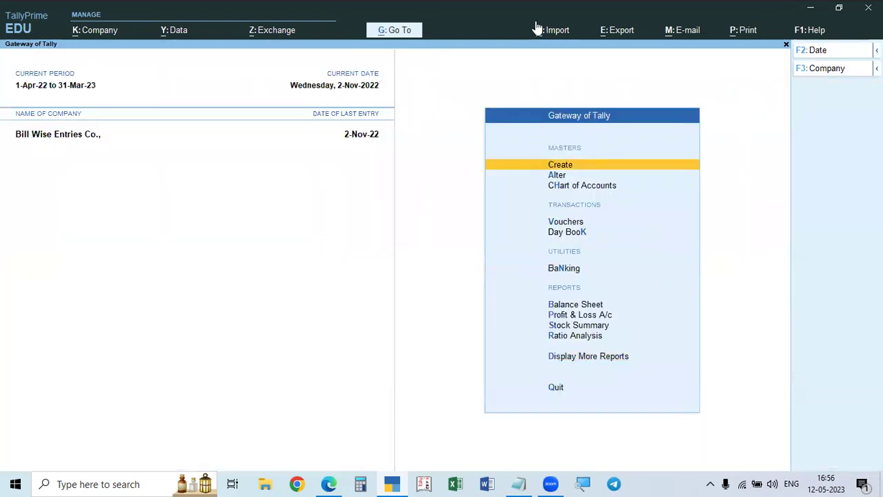